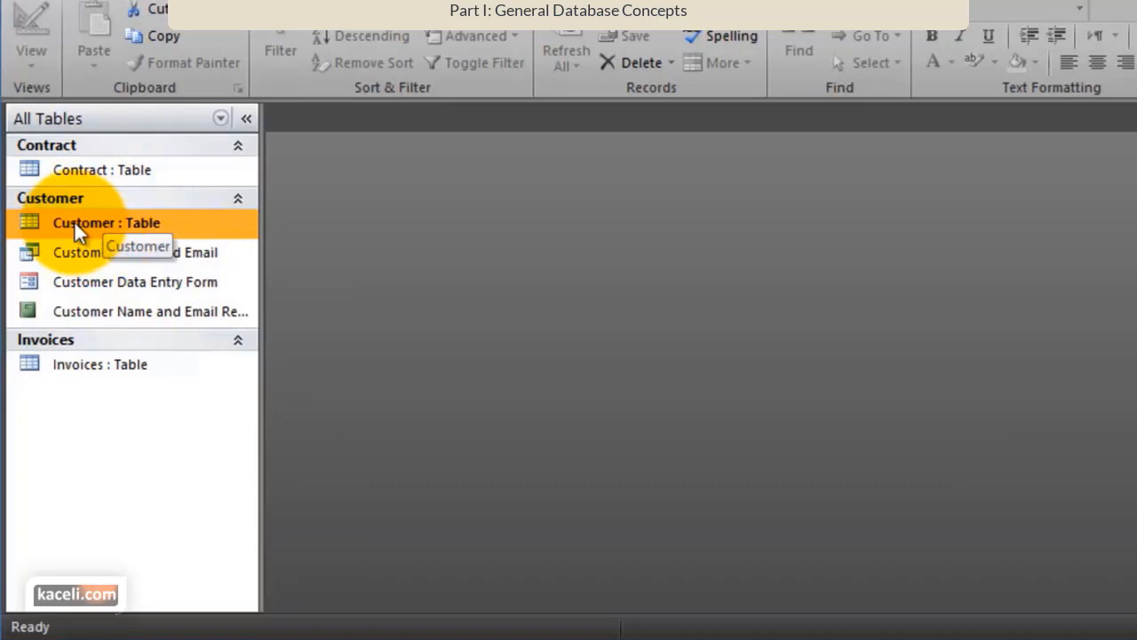
- Open the Contract, Customer and Invoices tables and the Customer Name and Email query to view their records
{"action": "left_click", "coordinate": [74, 171]}
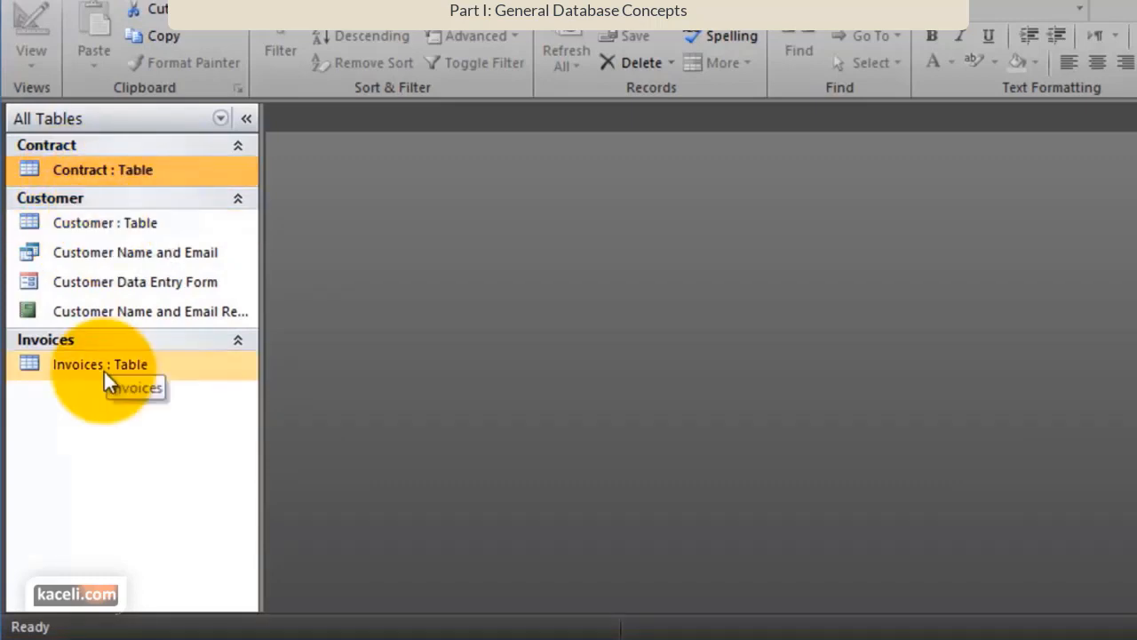
{"action": "double_click", "coordinate": [94, 227]}
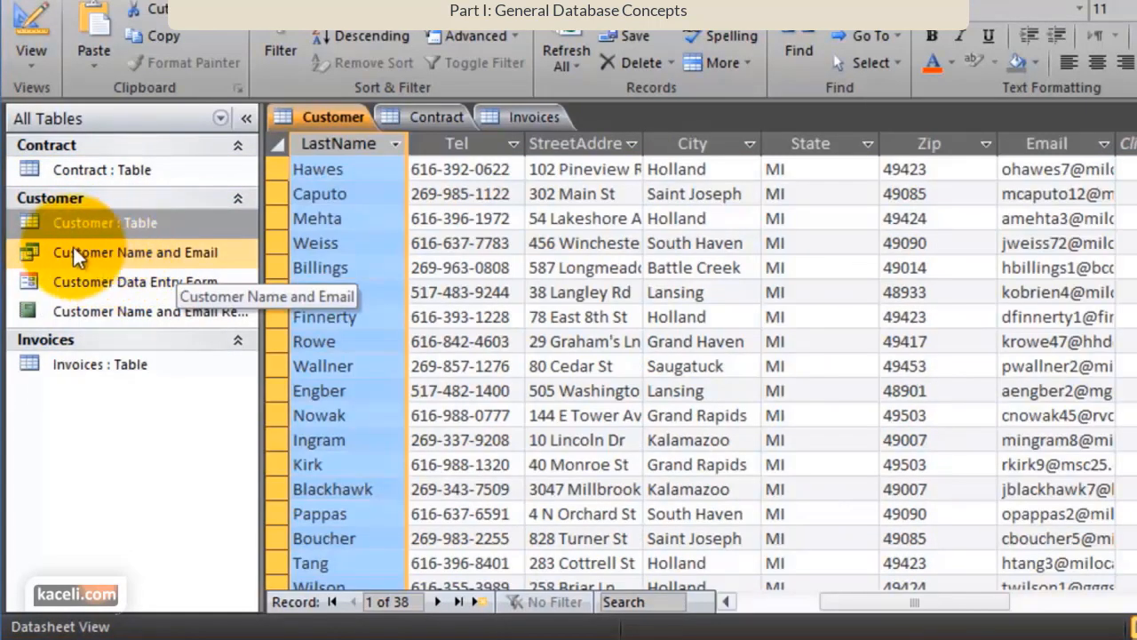
{"action": "double_click", "coordinate": [101, 258]}
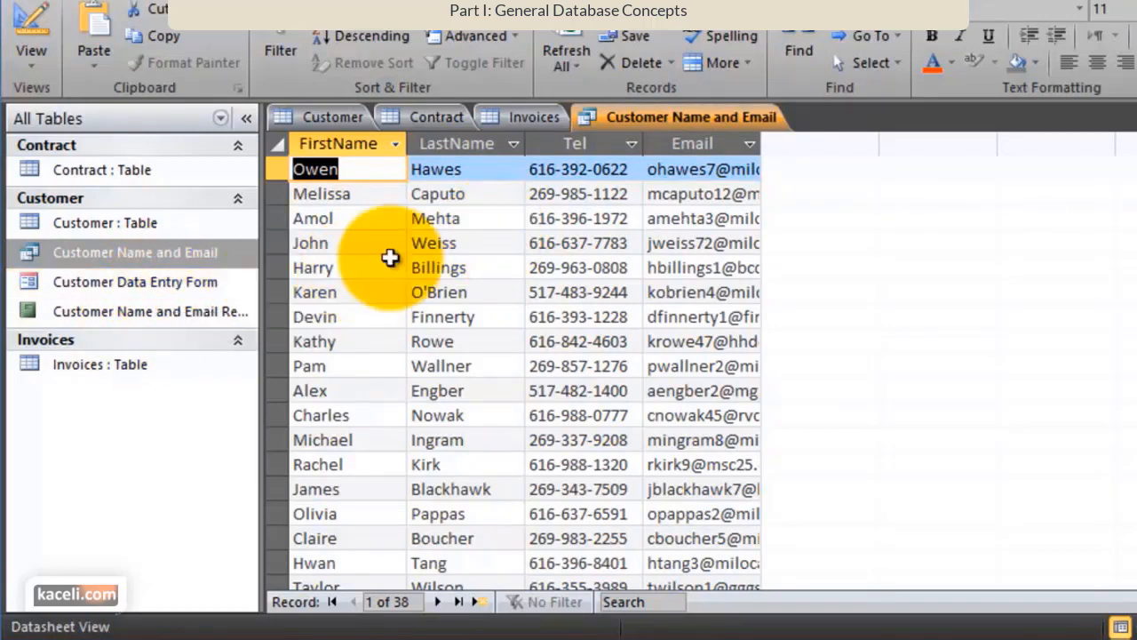
- Return to the Customer table and inspect the Tel, StreetAddress, City and Zip fields of its blank new record
{"action": "double_click", "coordinate": [151, 224]}
{"action": "scroll", "coordinate": [495, 260], "scroll_direction": "down", "scroll_amount": 13}
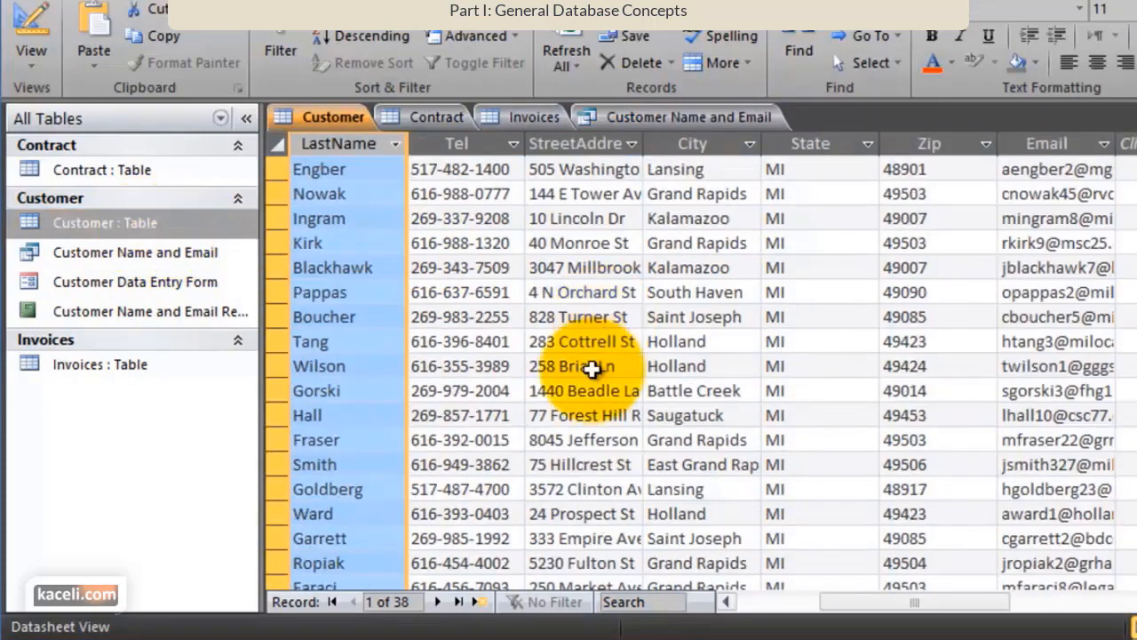
{"action": "scroll", "coordinate": [705, 327], "scroll_direction": "up", "scroll_amount": 2}
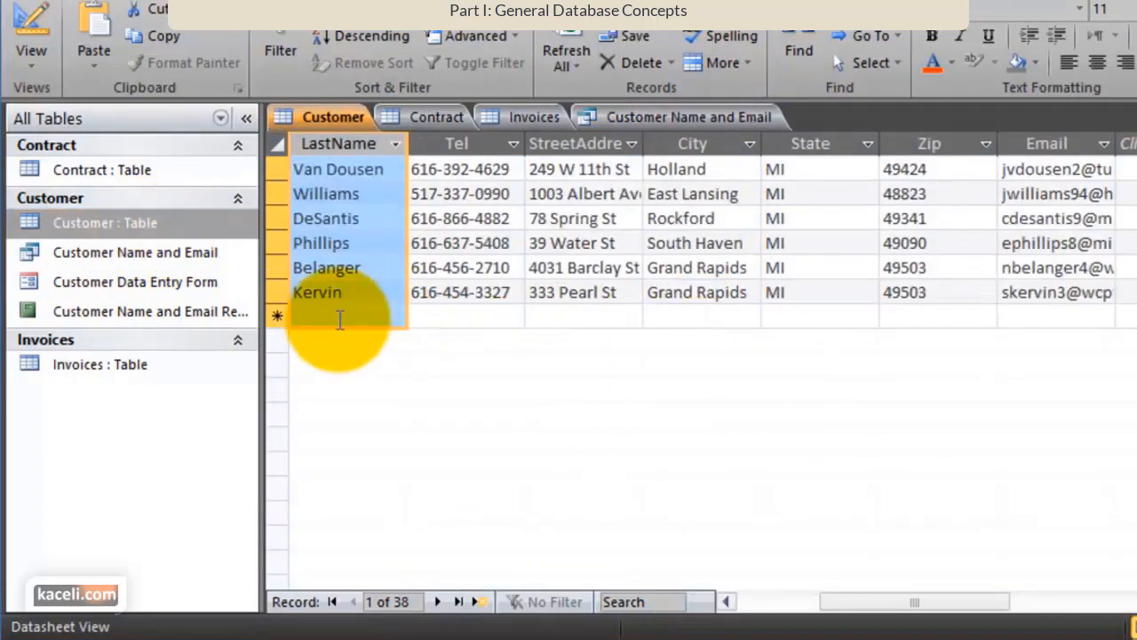
{"action": "left_click", "coordinate": [460, 320]}
{"action": "left_click", "coordinate": [612, 316]}
{"action": "left_click", "coordinate": [745, 317]}
{"action": "left_click", "coordinate": [921, 317]}
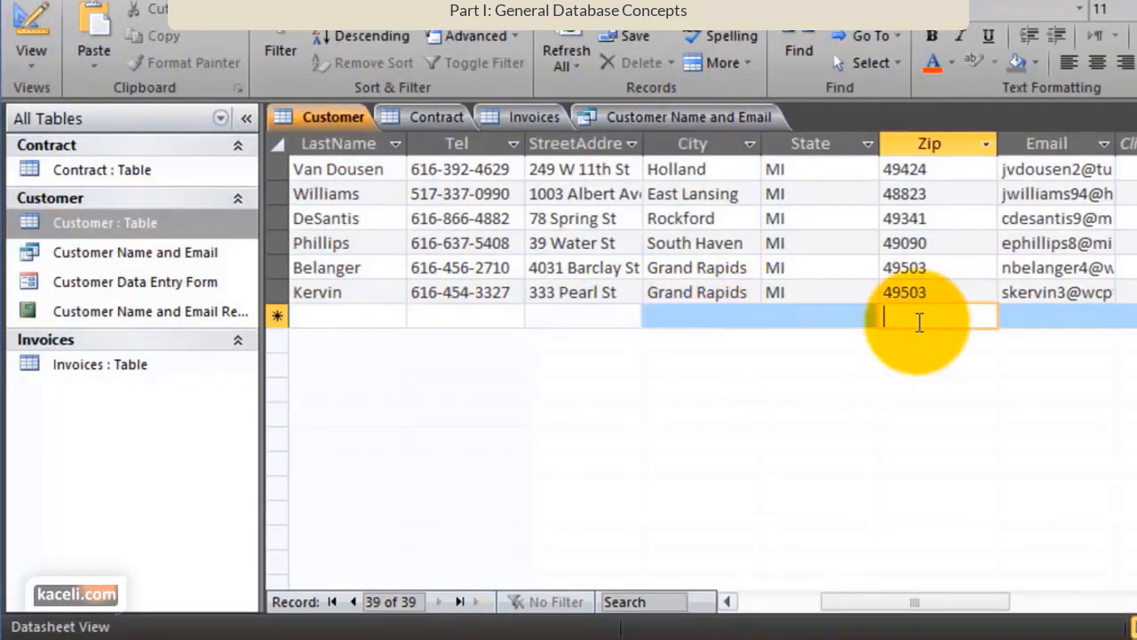
- Review the fields in the Customer Data Entry Form and open the Customer Name and Email report
{"action": "double_click", "coordinate": [133, 282]}
{"action": "scroll", "coordinate": [493, 327], "scroll_direction": "down", "scroll_amount": 3}
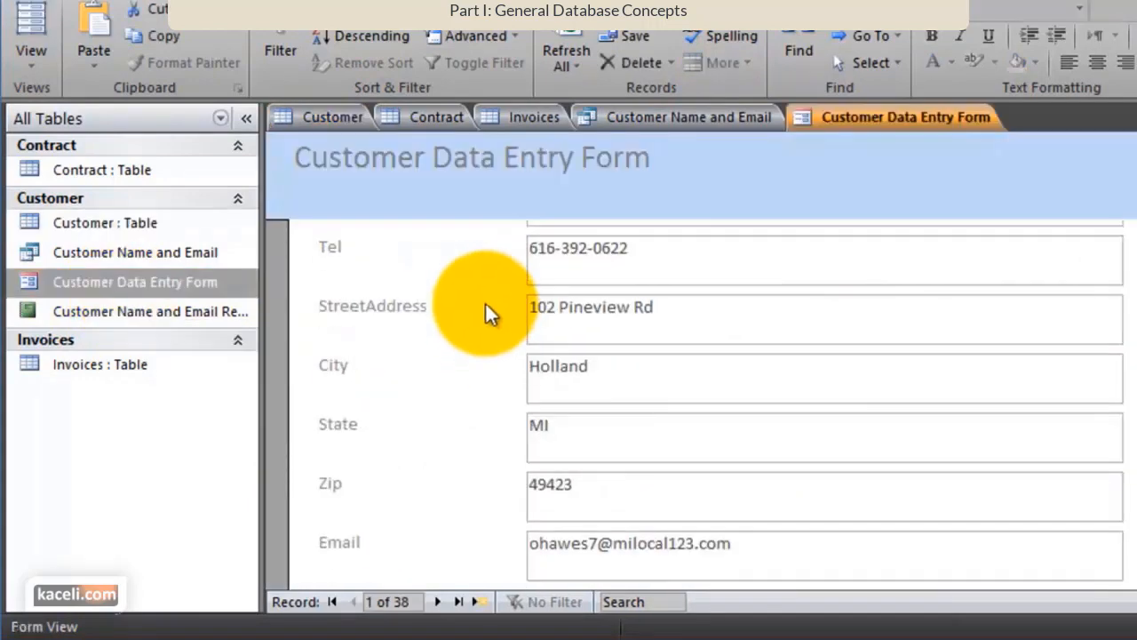
{"action": "scroll", "coordinate": [457, 391], "scroll_direction": "down", "scroll_amount": 1}
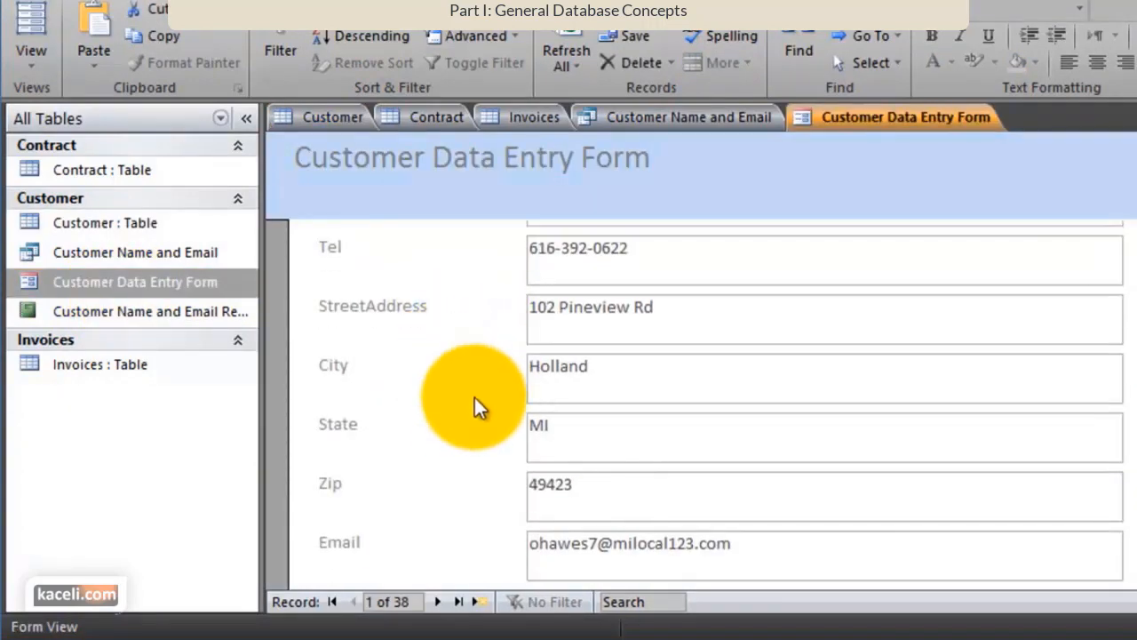
{"action": "left_click", "coordinate": [441, 605]}
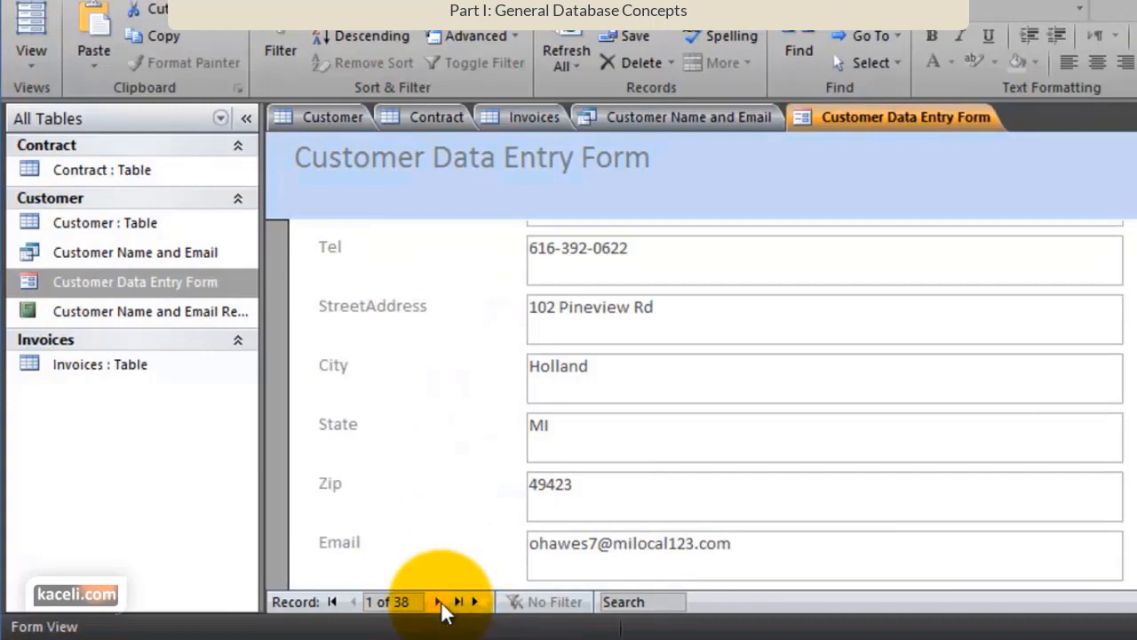
{"action": "double_click", "coordinate": [107, 314]}
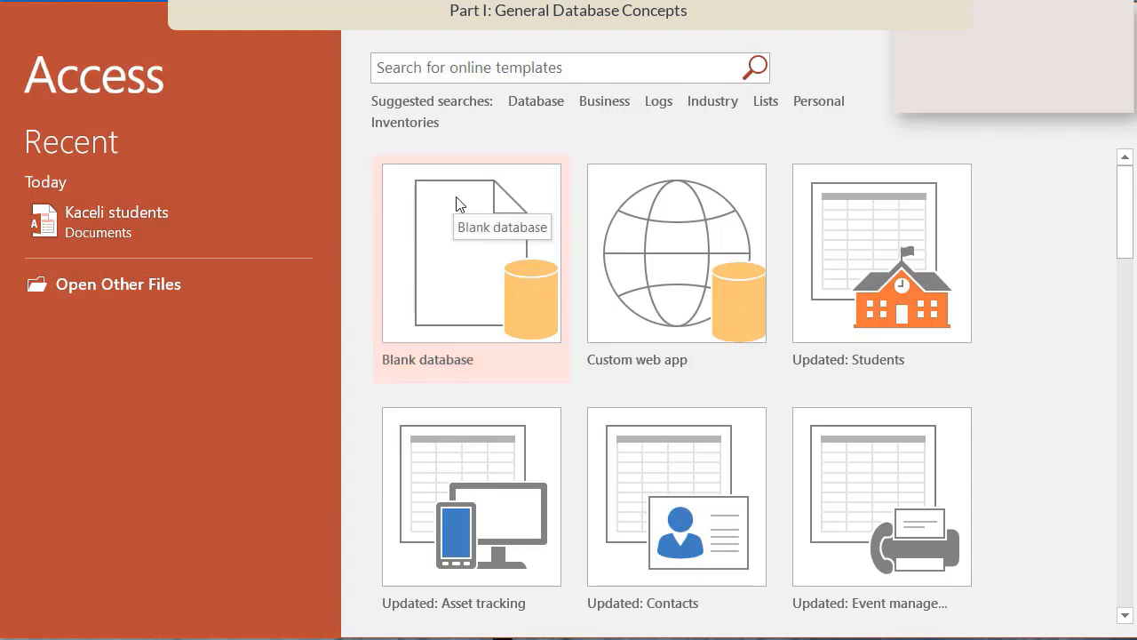
- Create a blank desktop database named Kaceli-Database in the Documents folder
{"action": "left_click", "coordinate": [444, 229]}
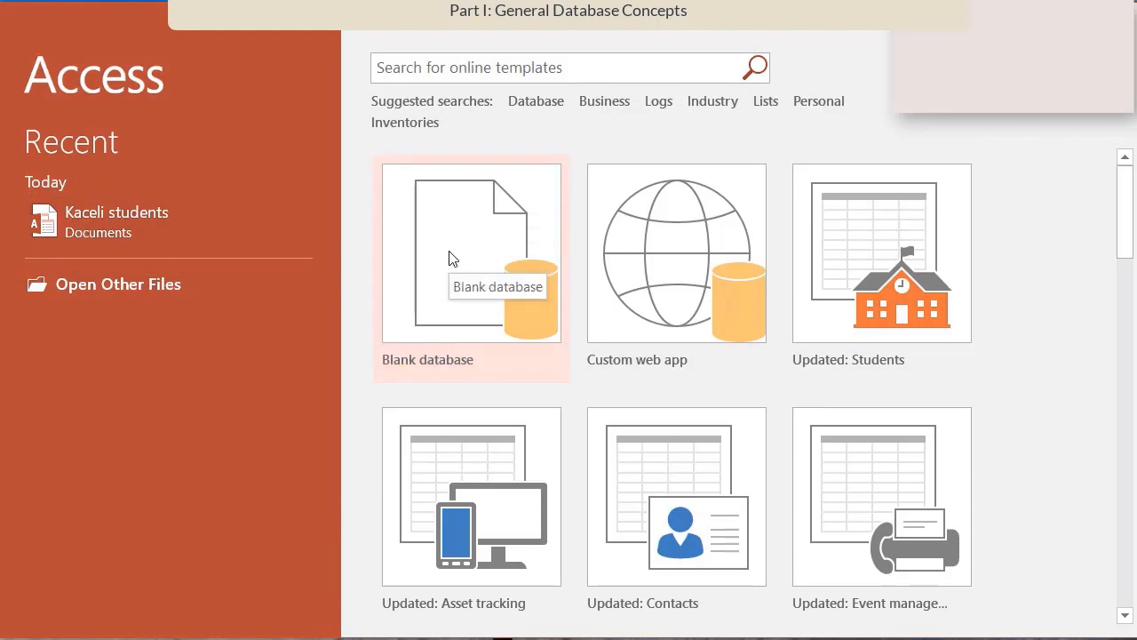
{"action": "scroll", "coordinate": [1028, 363], "scroll_direction": "down", "scroll_amount": 1}
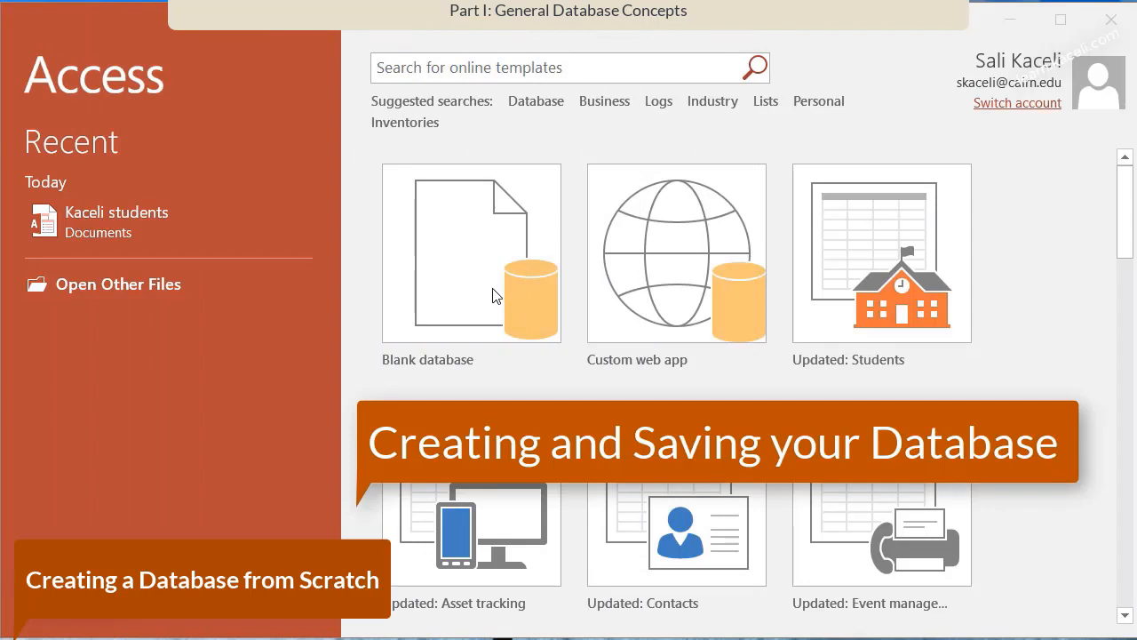
{"action": "left_click", "coordinate": [496, 296]}
{"action": "type", "text": "Kaceli-Database"}
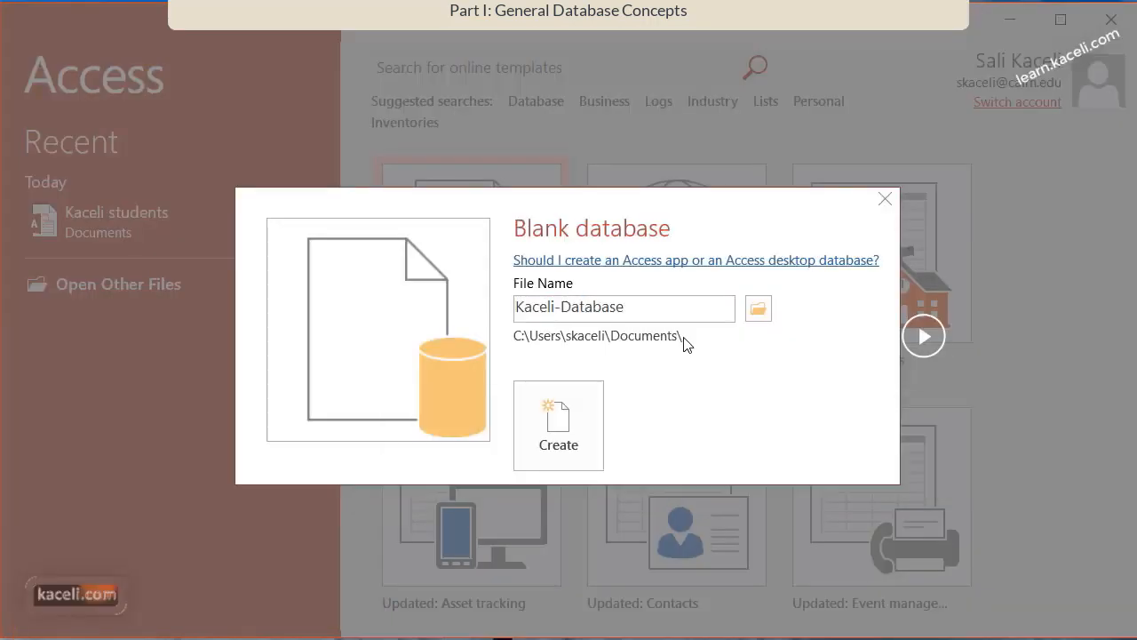
{"action": "left_click", "coordinate": [563, 440]}
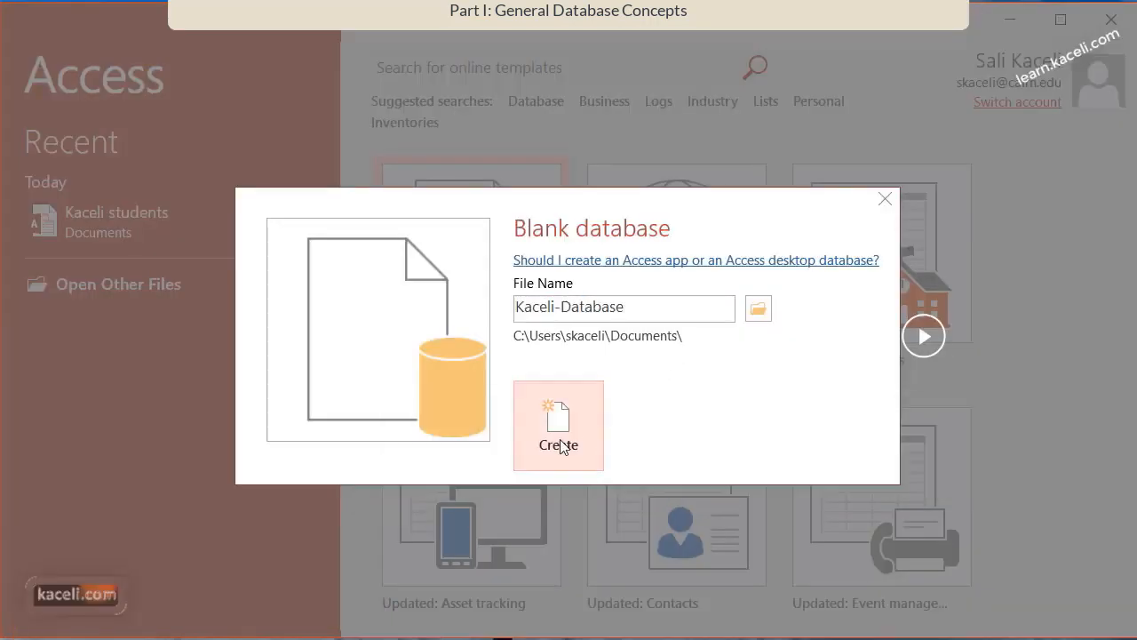
- Examine the commands offered for home, object creation, external data and database tools
{"action": "left_click", "coordinate": [37, 58]}
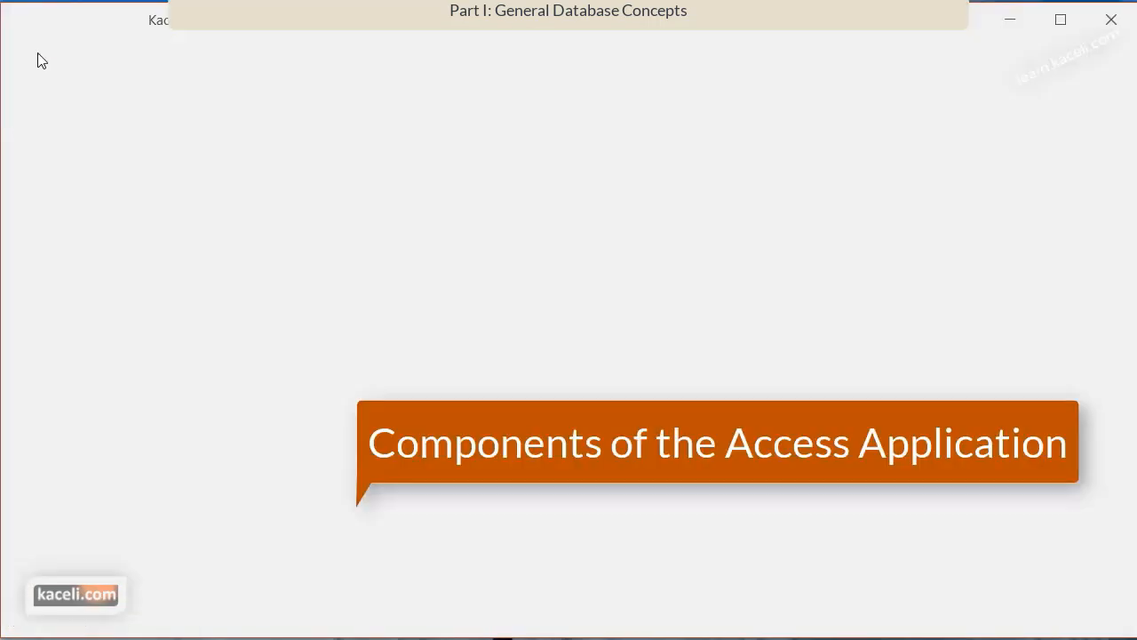
{"action": "left_click", "coordinate": [40, 53]}
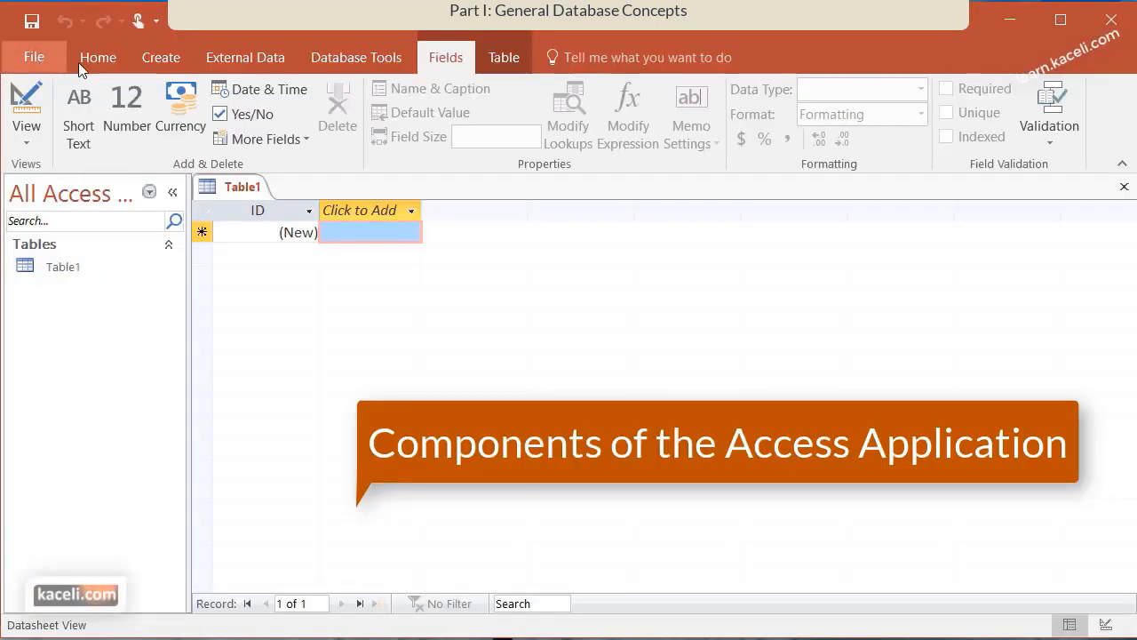
{"action": "left_click", "coordinate": [146, 59]}
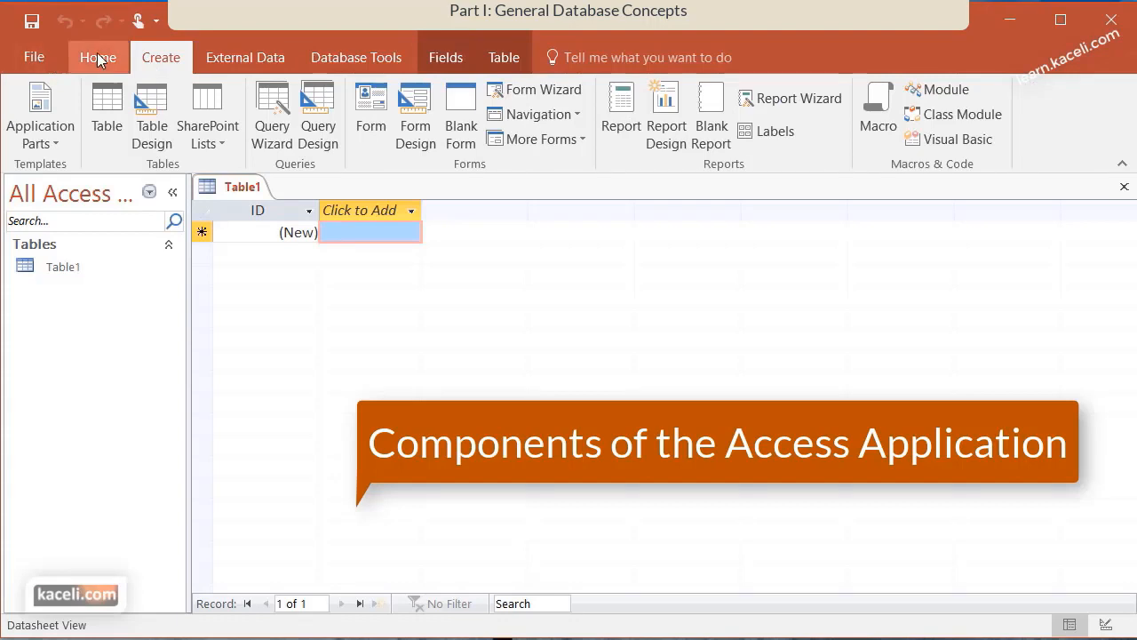
{"action": "left_click", "coordinate": [97, 54]}
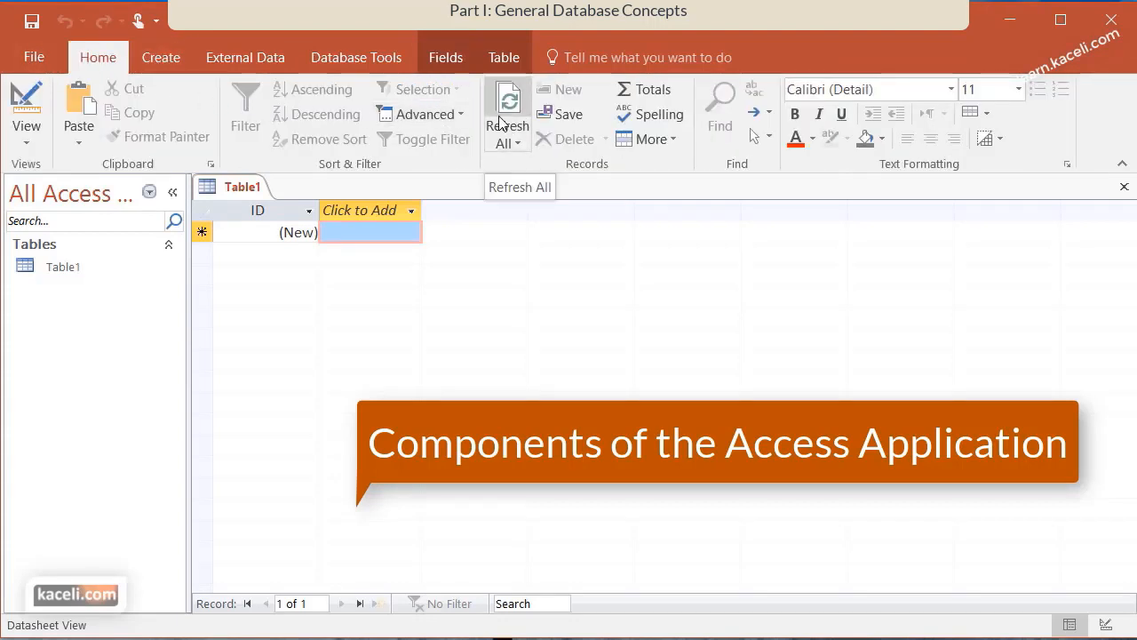
{"action": "left_click", "coordinate": [160, 59]}
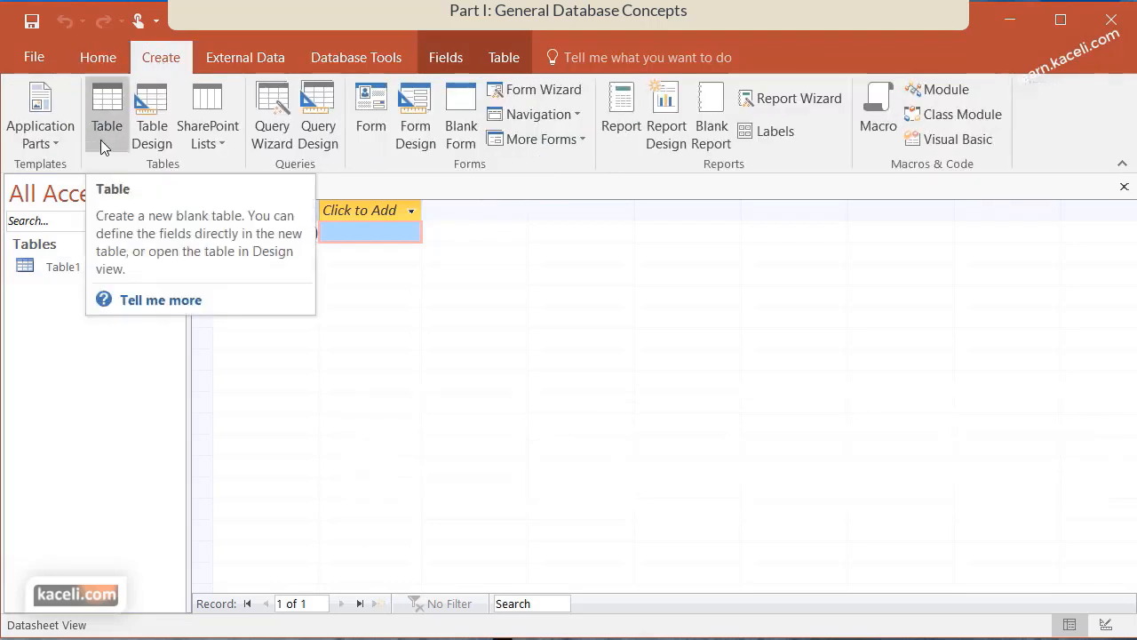
{"action": "left_click", "coordinate": [226, 57]}
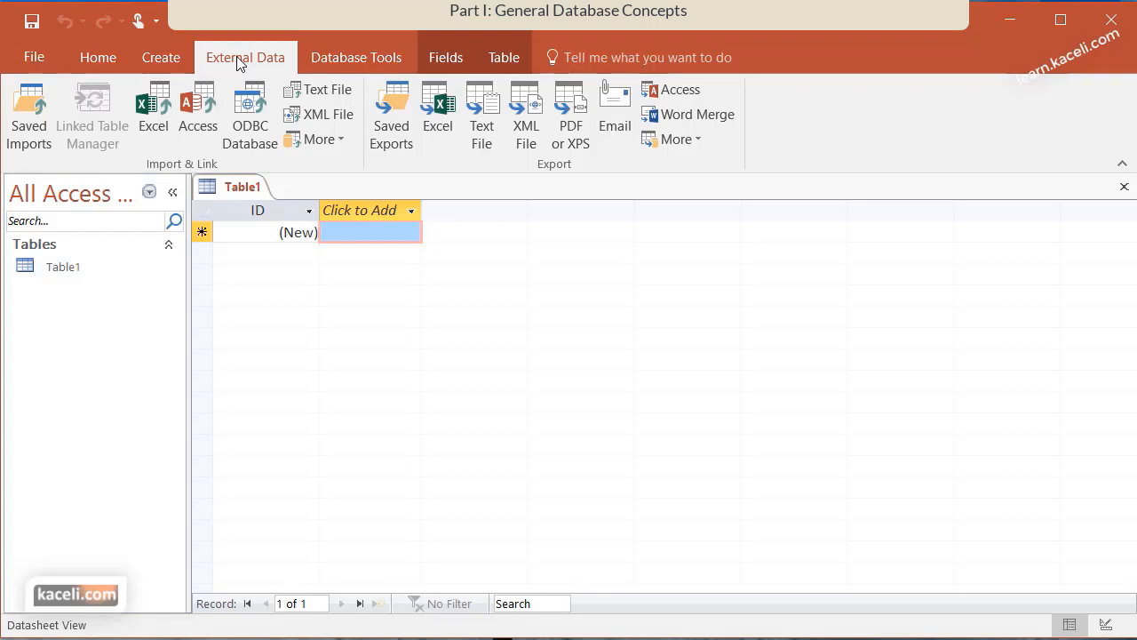
{"action": "left_click", "coordinate": [337, 63]}
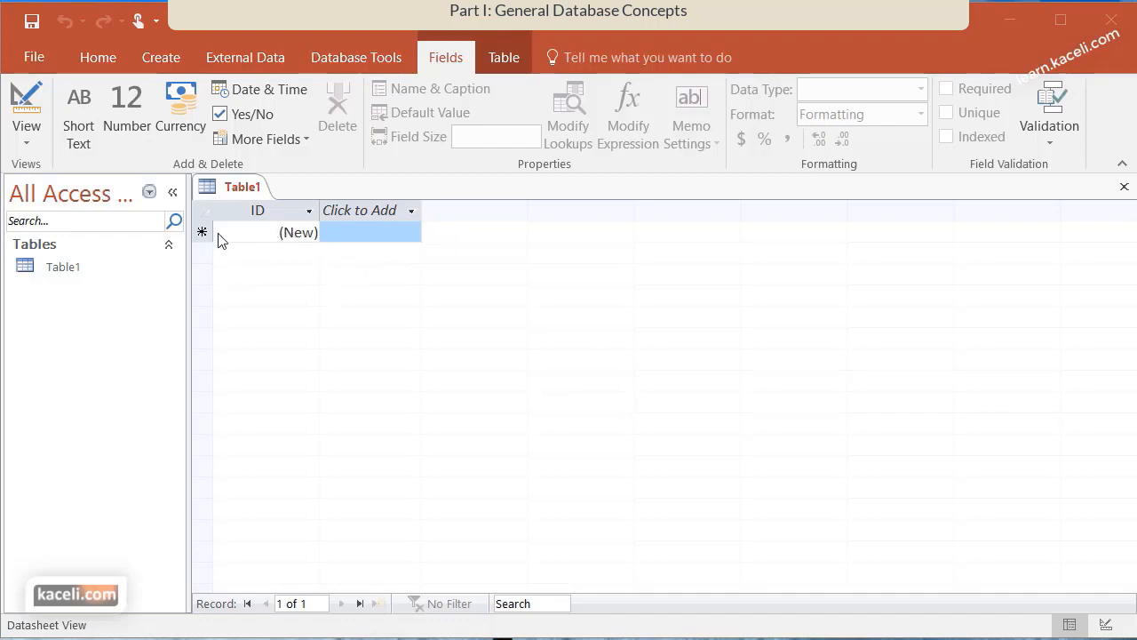
- Rename the ID field of Table1 to CustomerID and view the data types available for it
{"action": "left_click", "coordinate": [254, 210]}
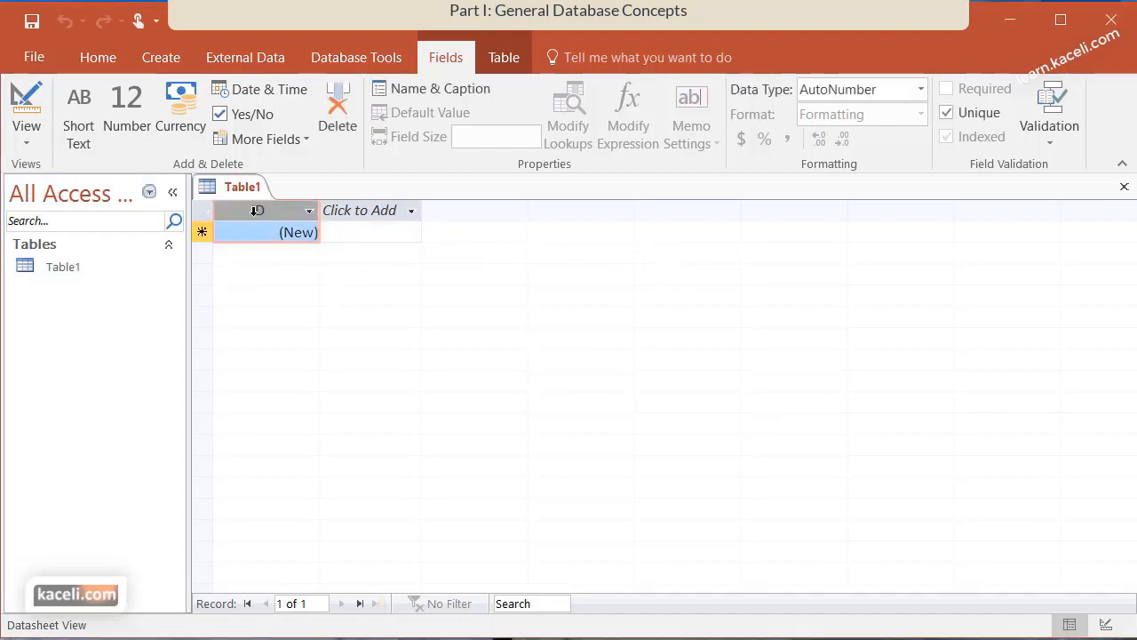
{"action": "left_click", "coordinate": [257, 210]}
{"action": "double_click", "coordinate": [256, 210]}
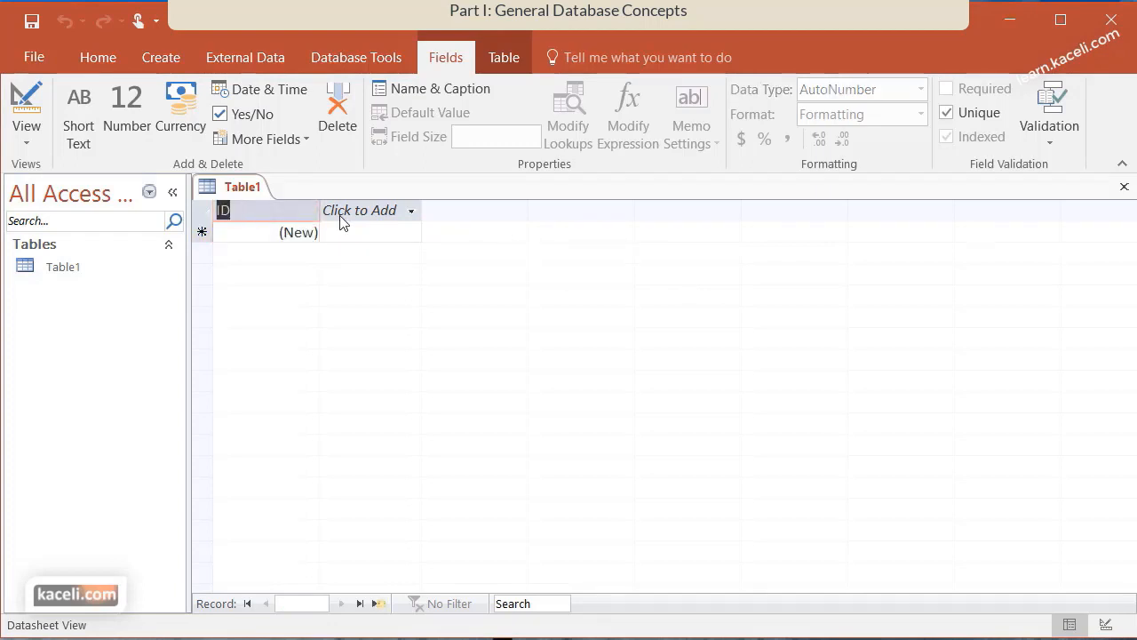
{"action": "type", "text": "CustomerID"}
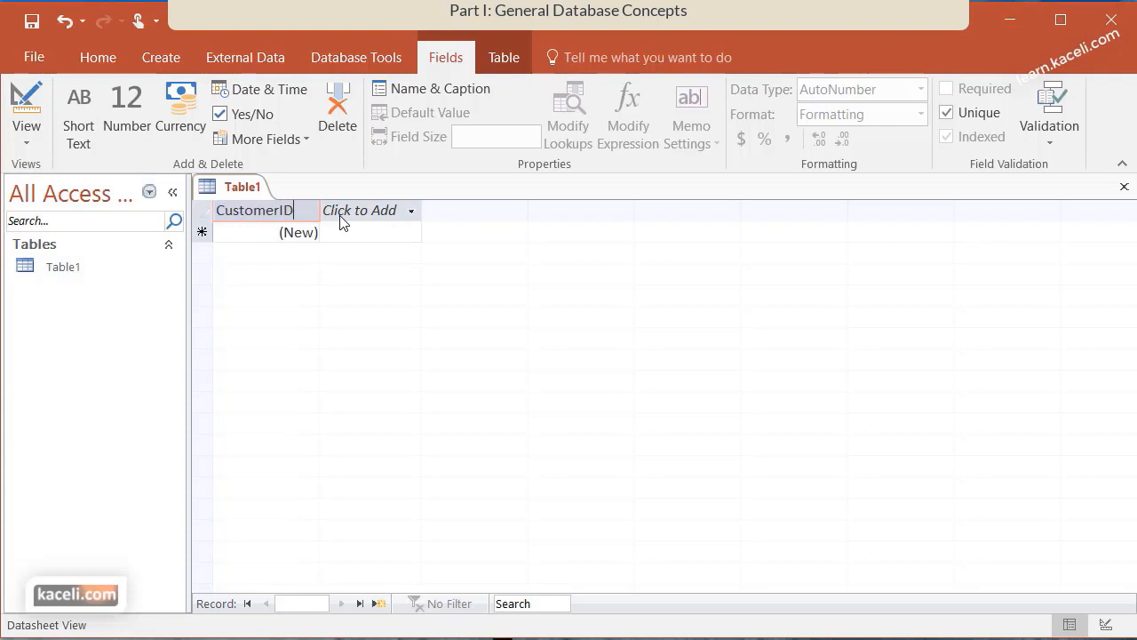
{"action": "key", "text": "Return"}
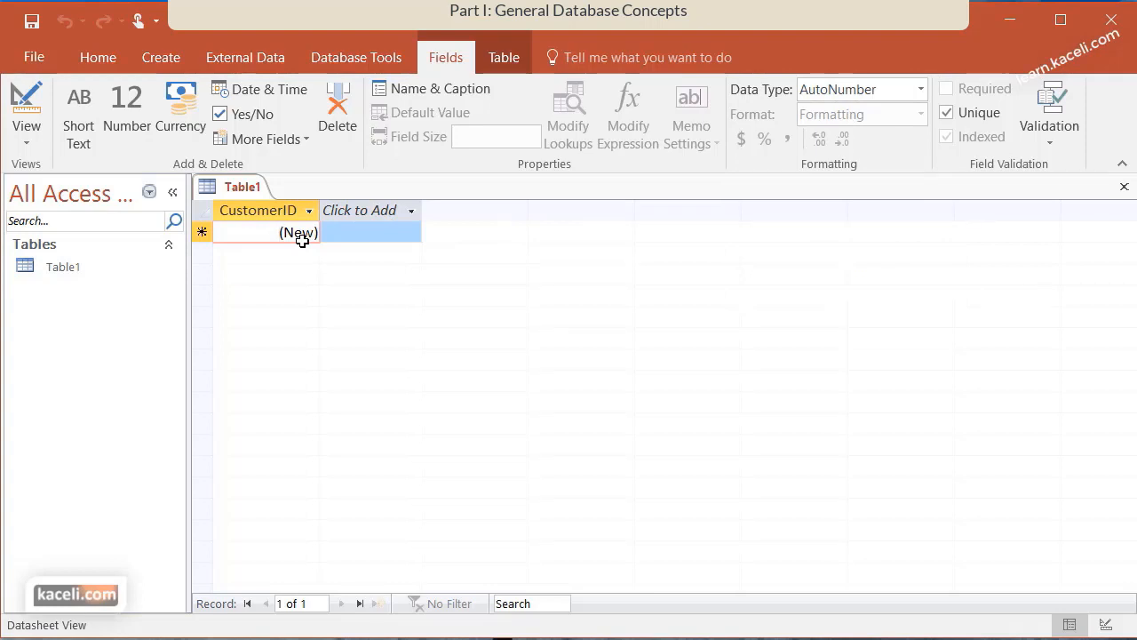
{"action": "left_click", "coordinate": [920, 89]}
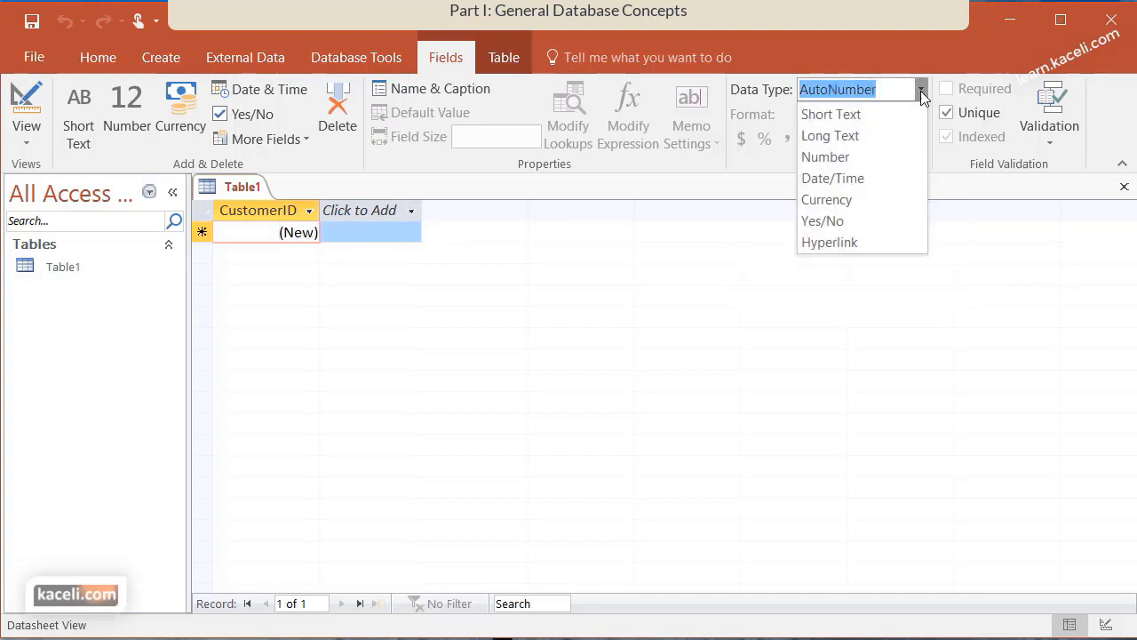
- Add two Short Text fields named FirstName and LastName after CustomerID
{"action": "left_click", "coordinate": [360, 210]}
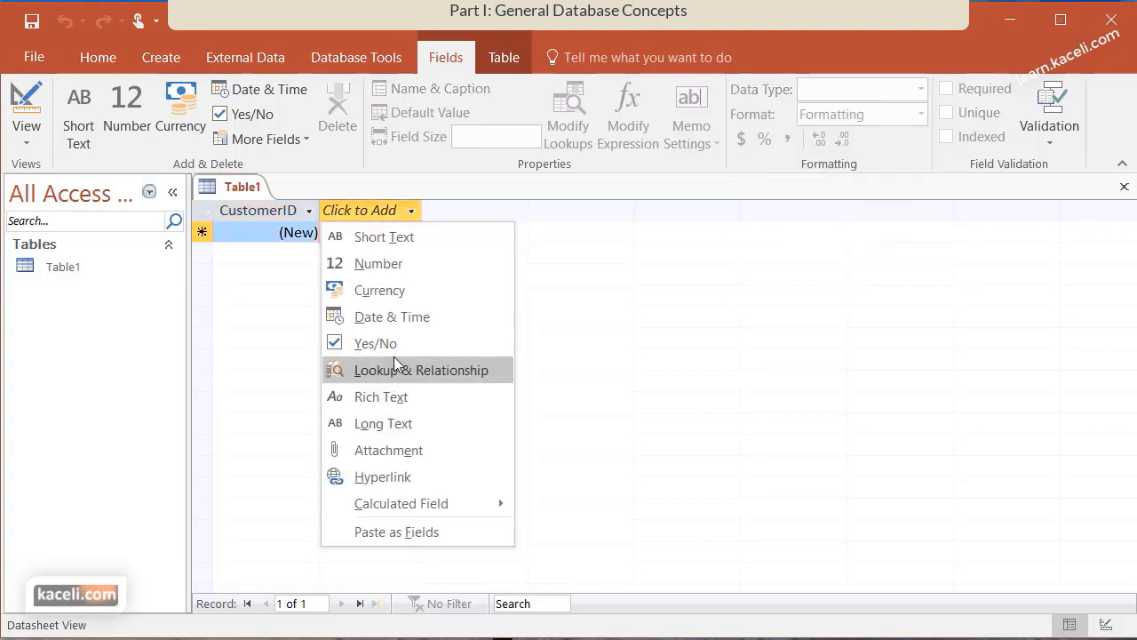
{"action": "left_click", "coordinate": [404, 242]}
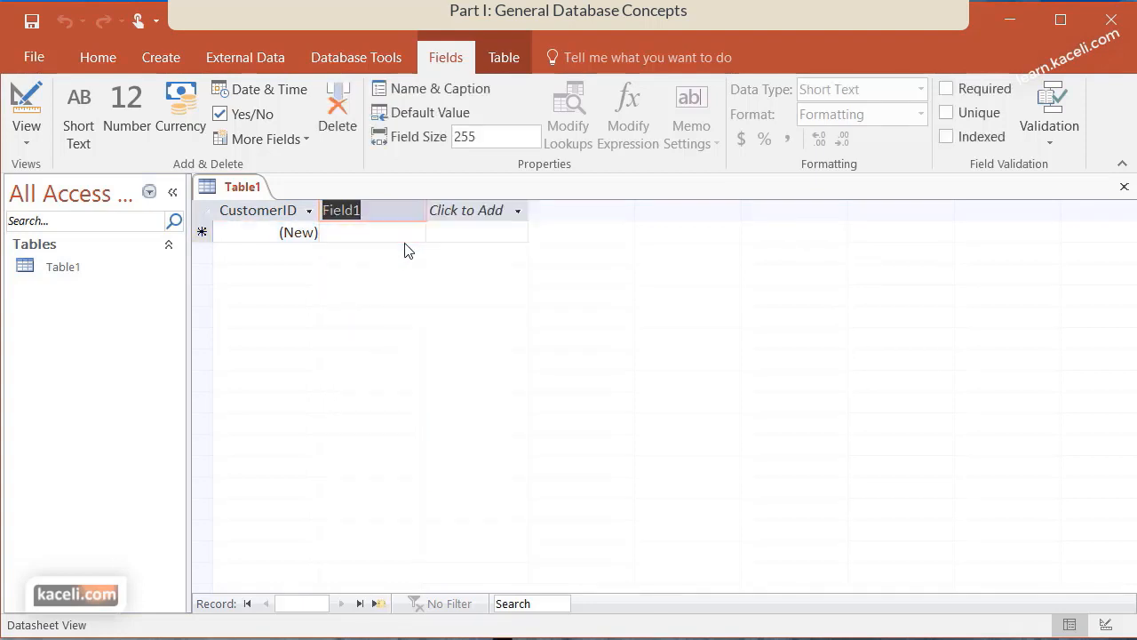
{"action": "type", "text": "FirstName"}
{"action": "left_click", "coordinate": [467, 211]}
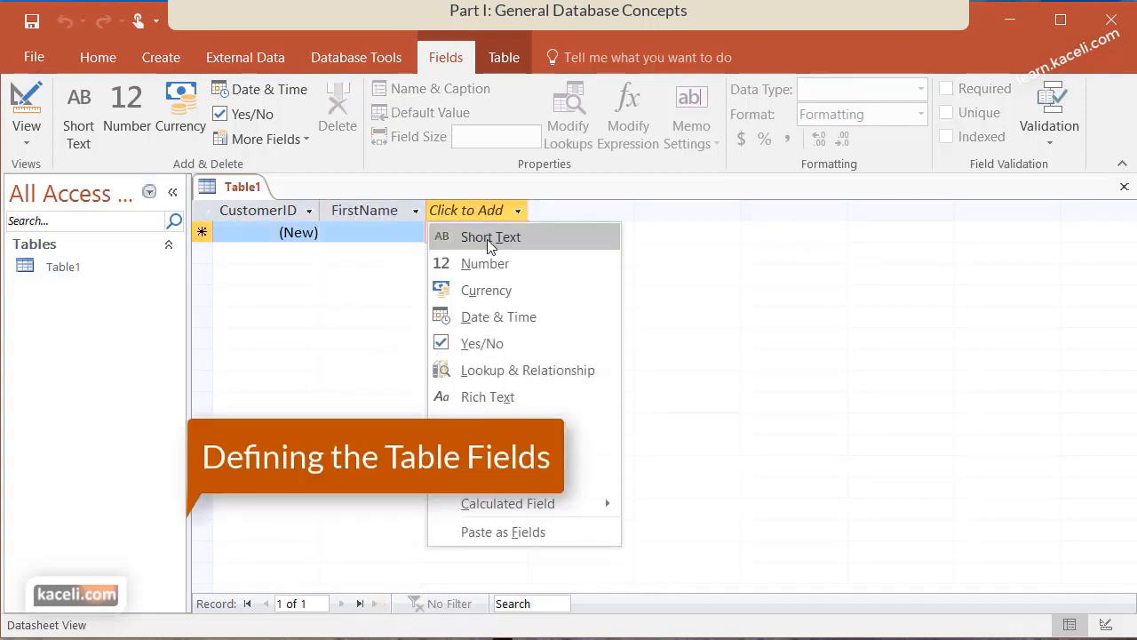
{"action": "left_click", "coordinate": [490, 238]}
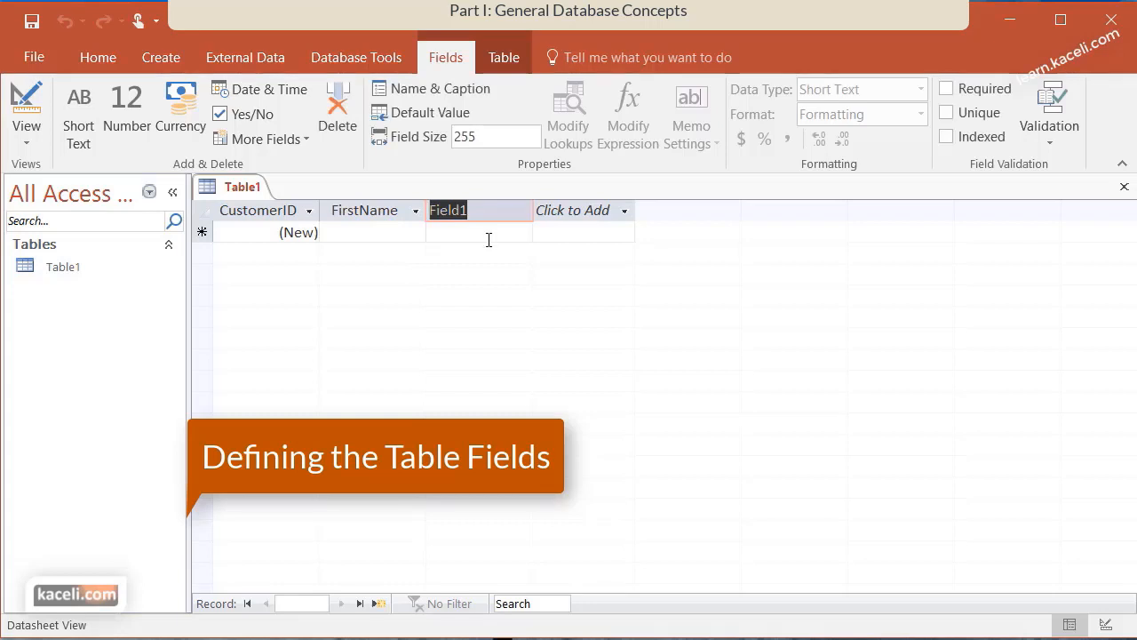
{"action": "type", "text": "FastName"}
{"action": "key", "text": "Return"}
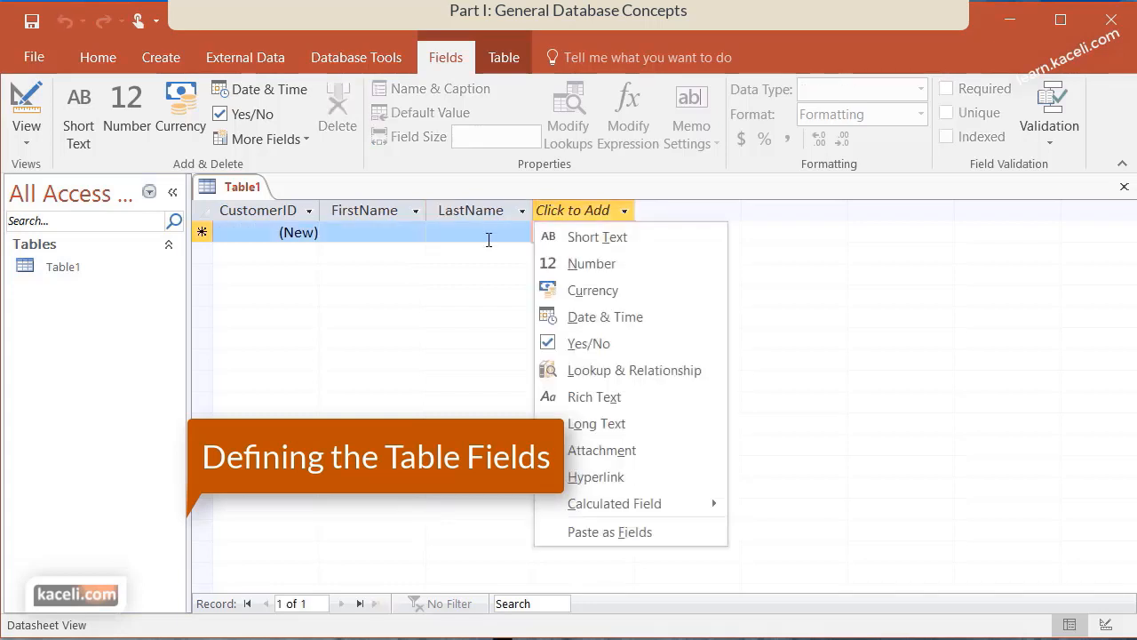
- Add three Short Text fields named StreetAddress, City and State after LastName
{"action": "left_click", "coordinate": [592, 243]}
{"action": "type", "text": "StreetAddress"}
{"action": "key", "text": "Return"}
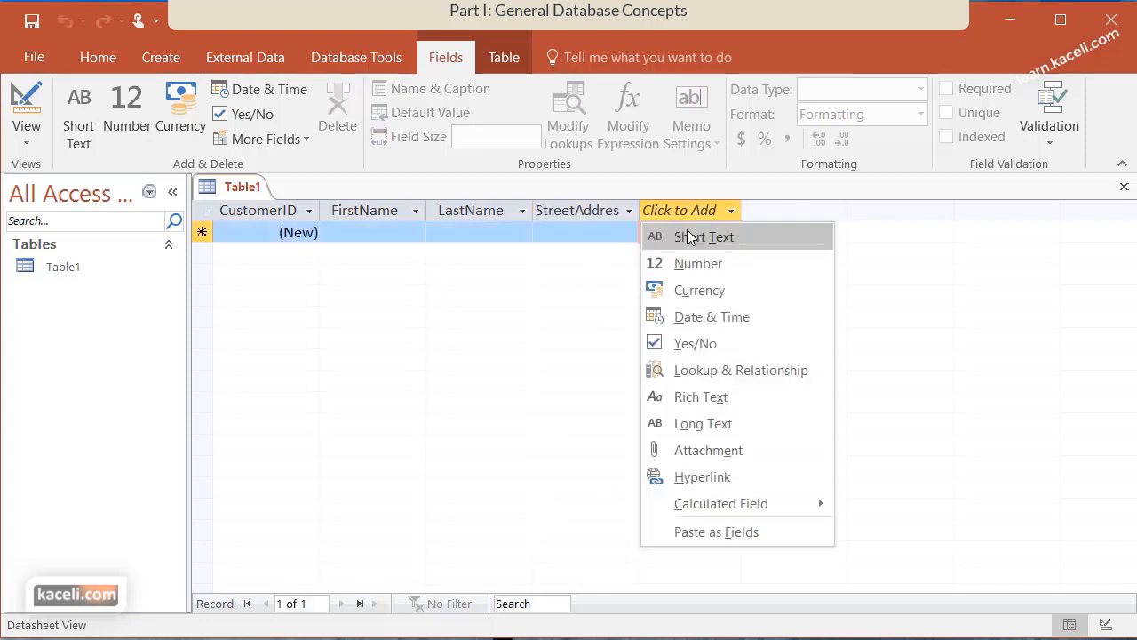
{"action": "left_click", "coordinate": [684, 234]}
{"action": "type", "text": "City"}
{"action": "key", "text": "Return"}
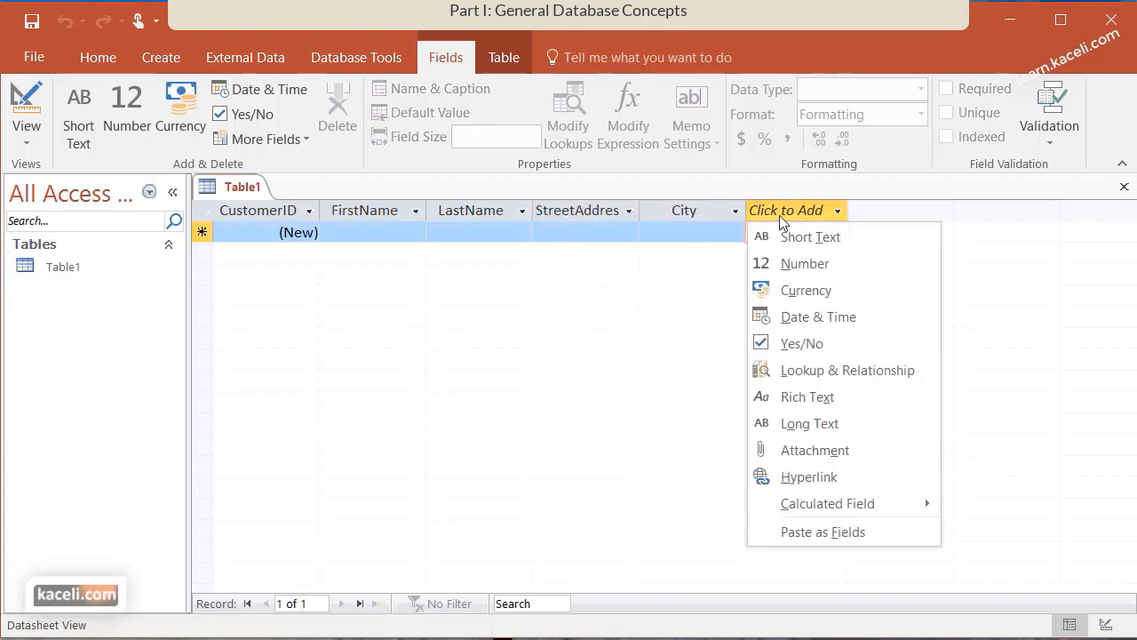
{"action": "left_click", "coordinate": [796, 235]}
{"action": "type", "text": "State"}
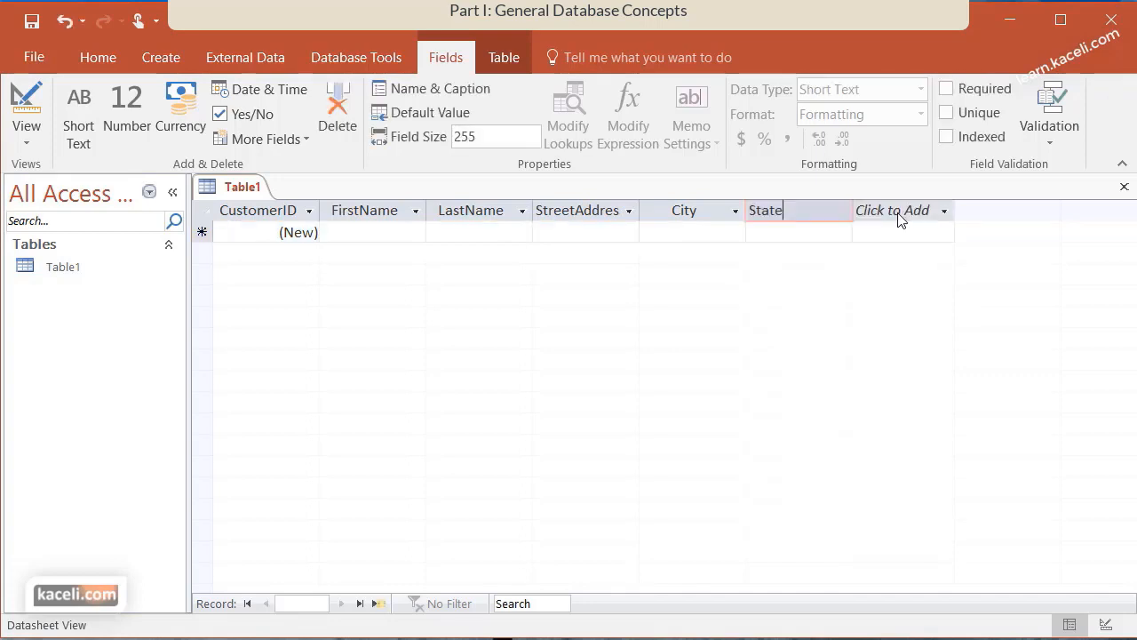
{"action": "key", "text": "Return"}
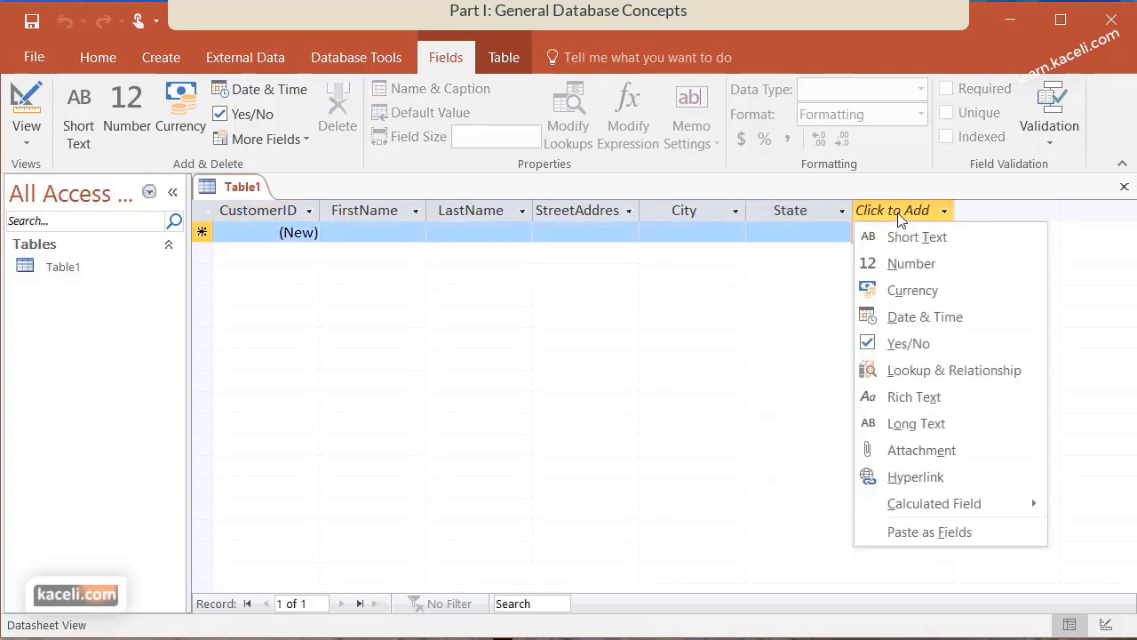
- Add a Number field named ZipCode and an Attachment field after State
{"action": "left_click", "coordinate": [917, 264]}
{"action": "type", "text": "ZipCode"}
{"action": "key", "text": "Return"}
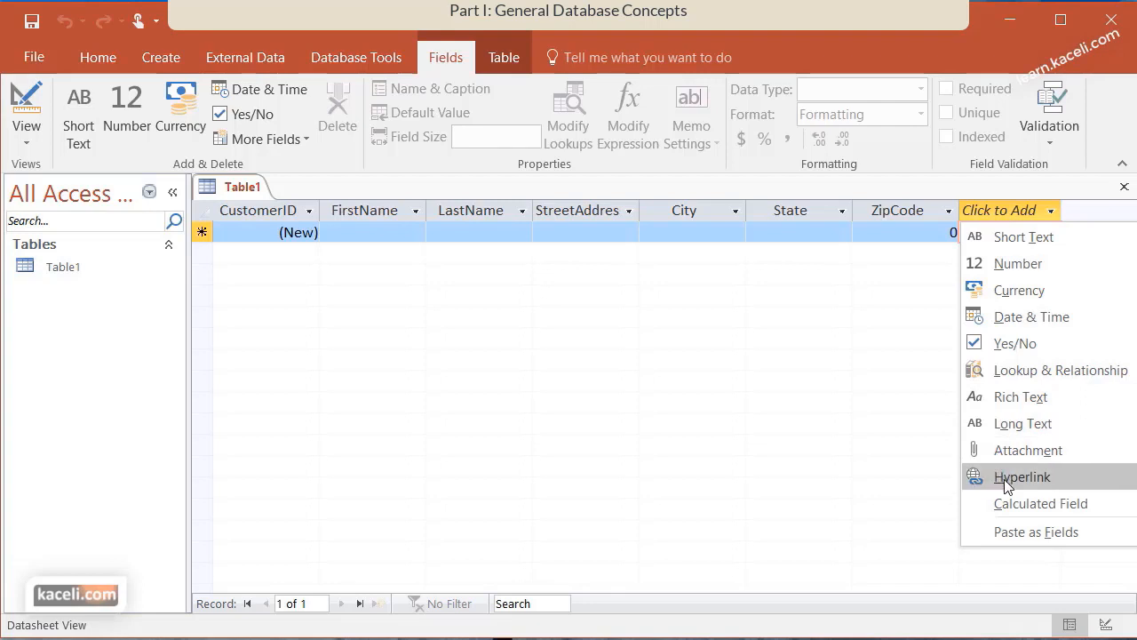
{"action": "left_click", "coordinate": [1004, 450]}
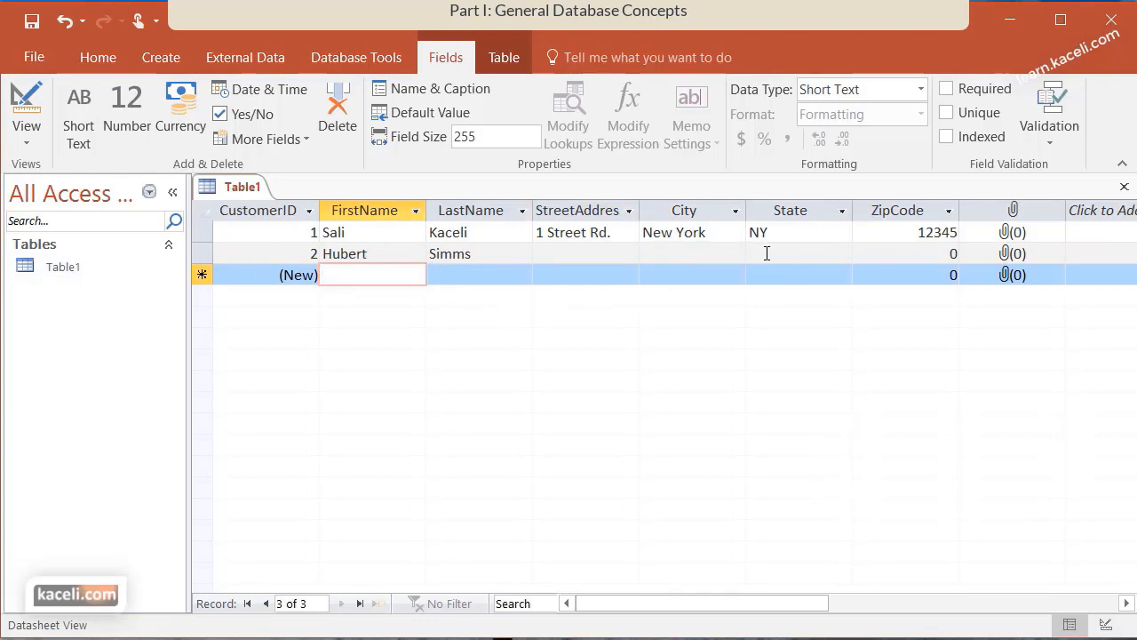
- Close Table1, saving it as Customer Information, and reopen the saved table to check its columns
{"action": "left_click", "coordinate": [1125, 188]}
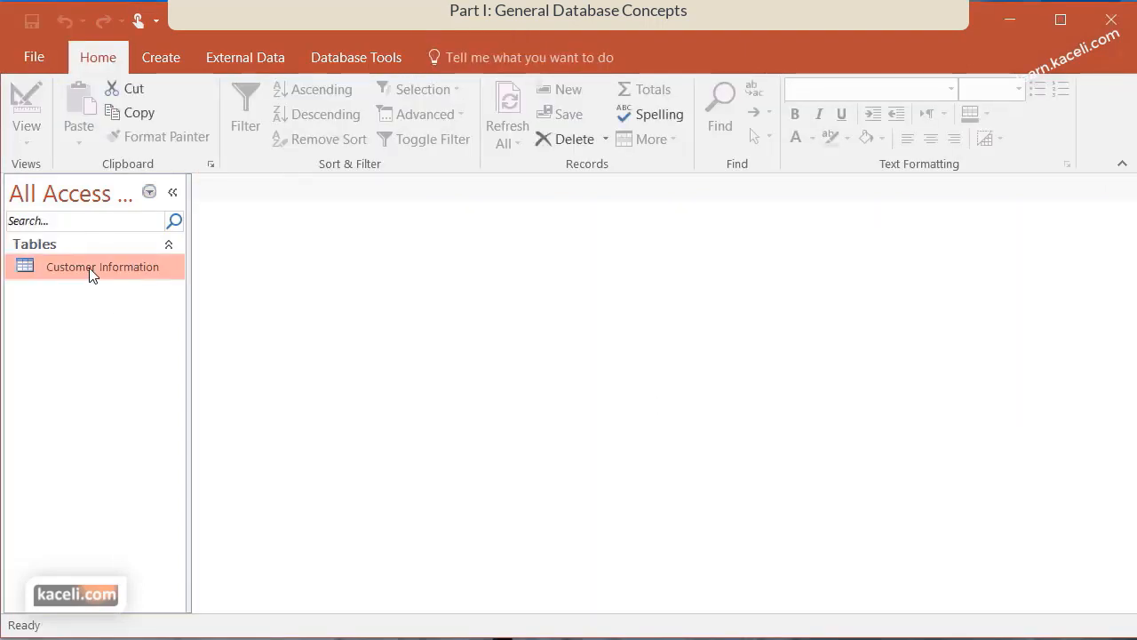
{"action": "double_click", "coordinate": [89, 270]}
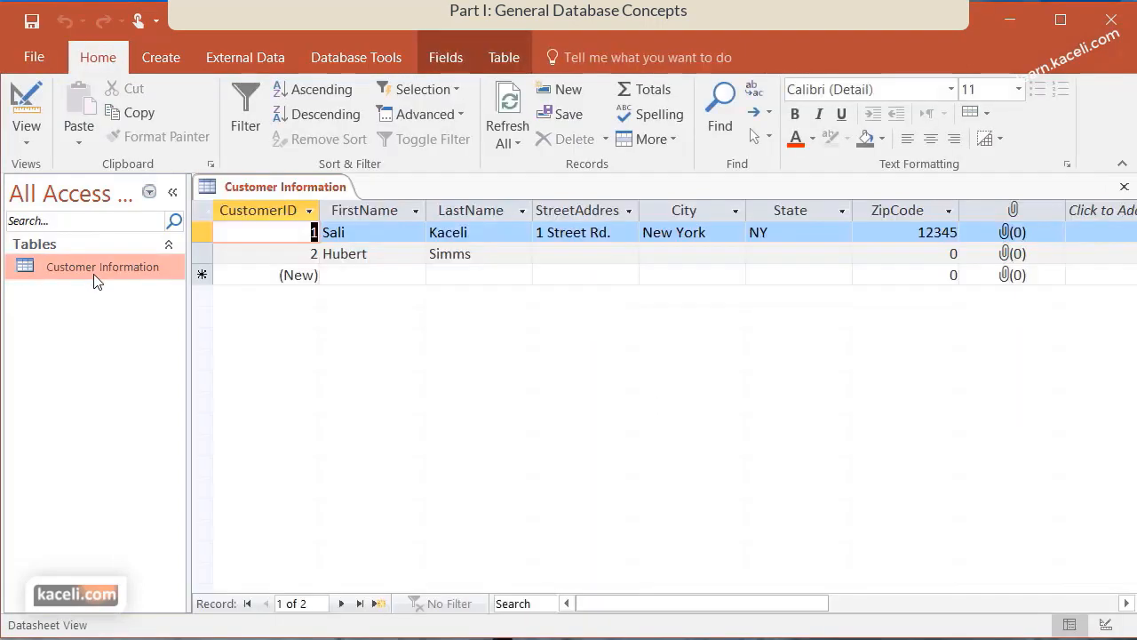
{"action": "left_click", "coordinate": [1125, 603]}
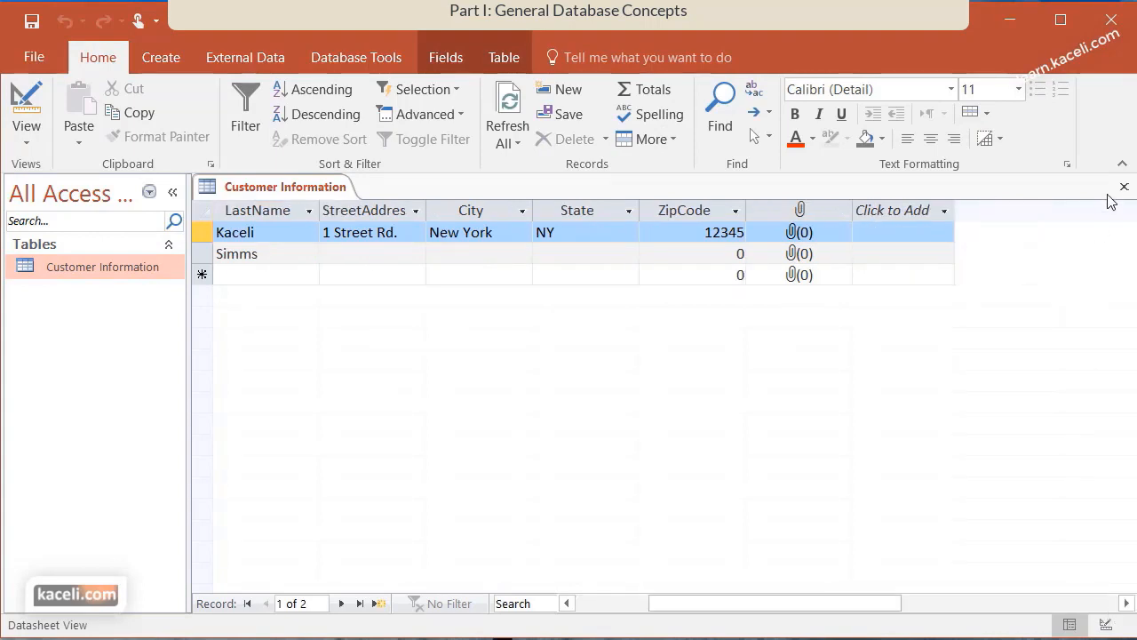
- Switch the Customer Information table to Design View and review the data types of its fields down to ZipCode
{"action": "left_click", "coordinate": [29, 144]}
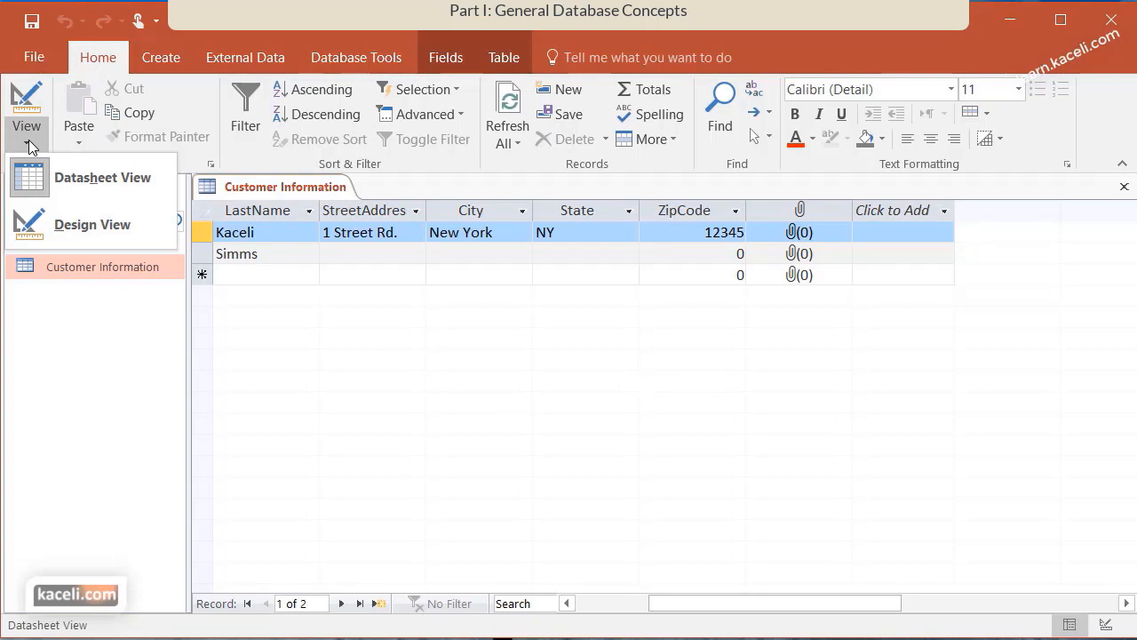
{"action": "left_click", "coordinate": [66, 226]}
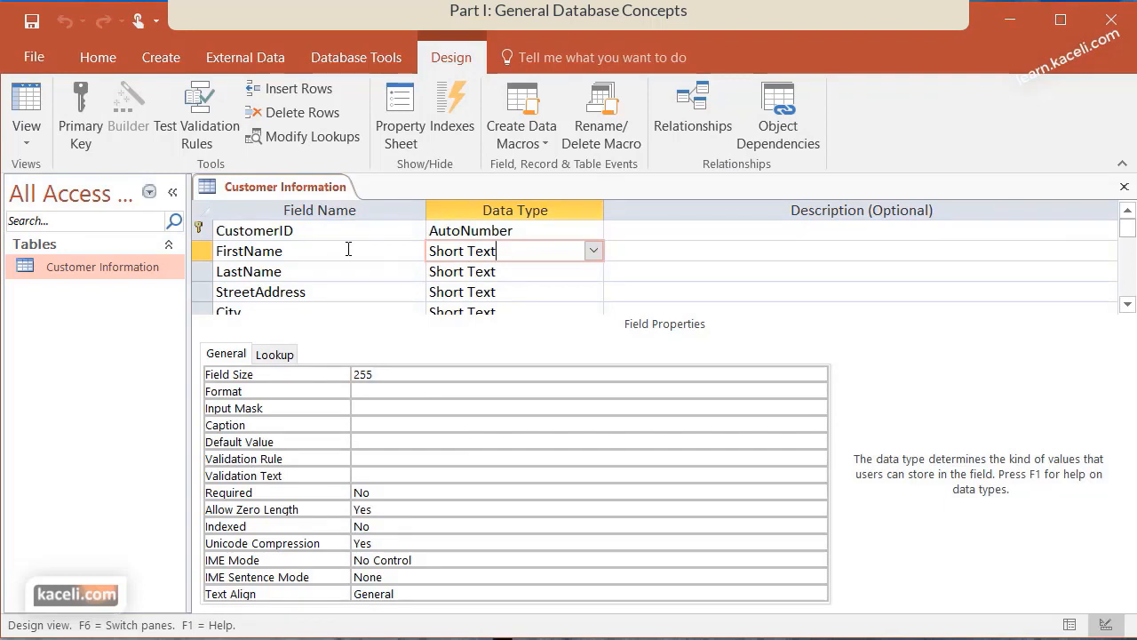
{"action": "left_click", "coordinate": [348, 251]}
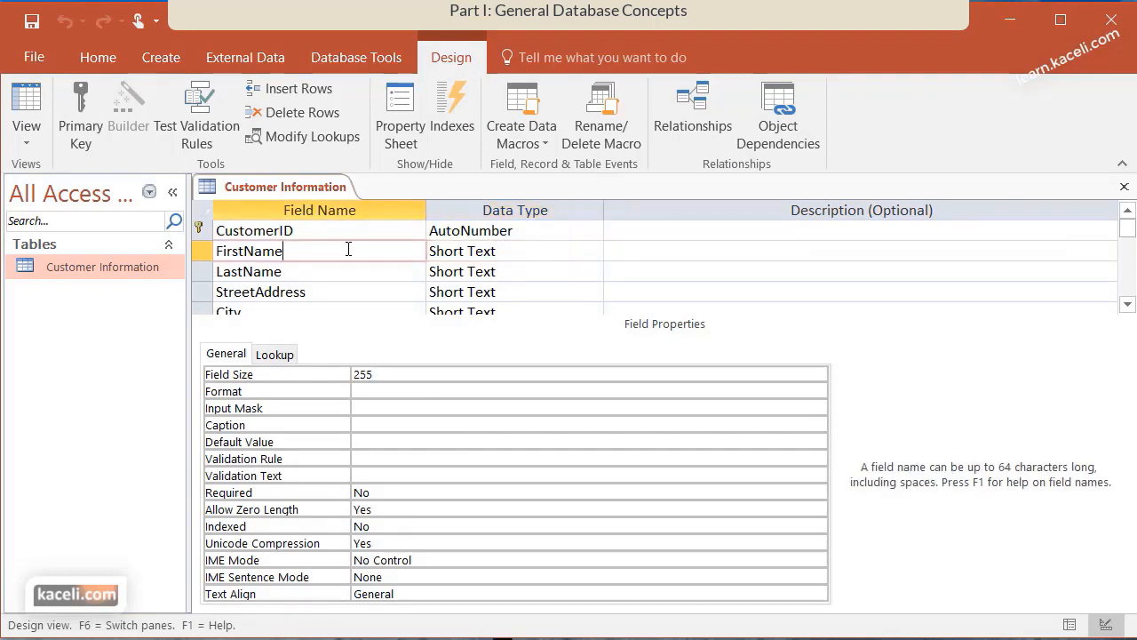
{"action": "left_click", "coordinate": [309, 272]}
{"action": "left_click", "coordinate": [482, 271]}
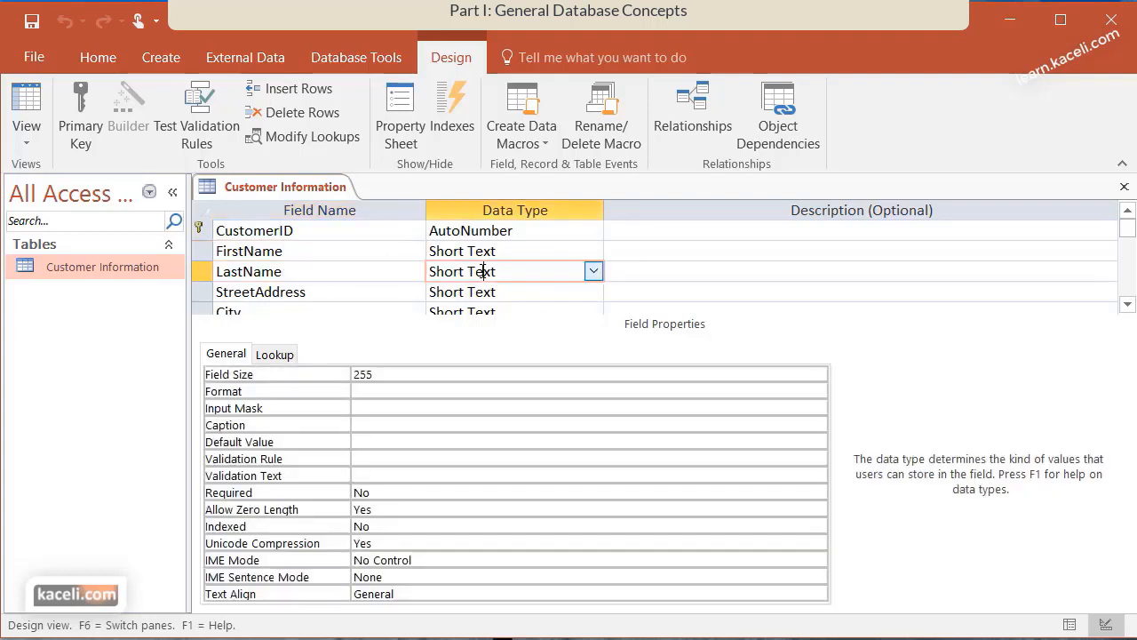
{"action": "key", "text": "Down"}
{"action": "key", "text": "Down"}
{"action": "key", "text": "Down"}
{"action": "key", "text": "Down"}
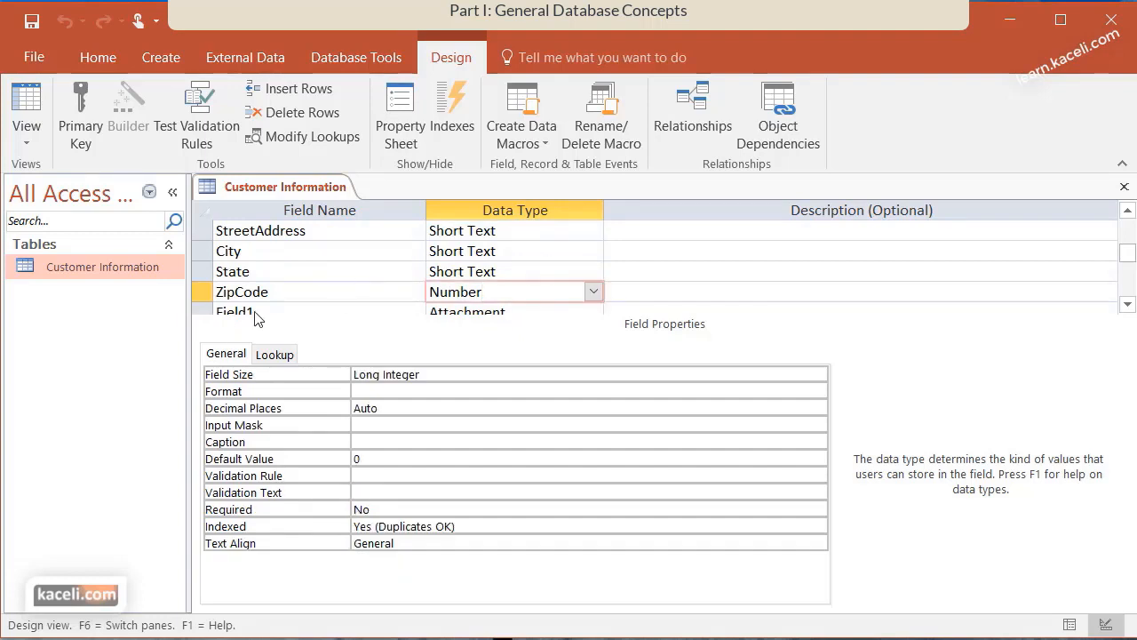
- Set the State field's size to 40 and try moving its row above City
{"action": "left_click", "coordinate": [526, 248]}
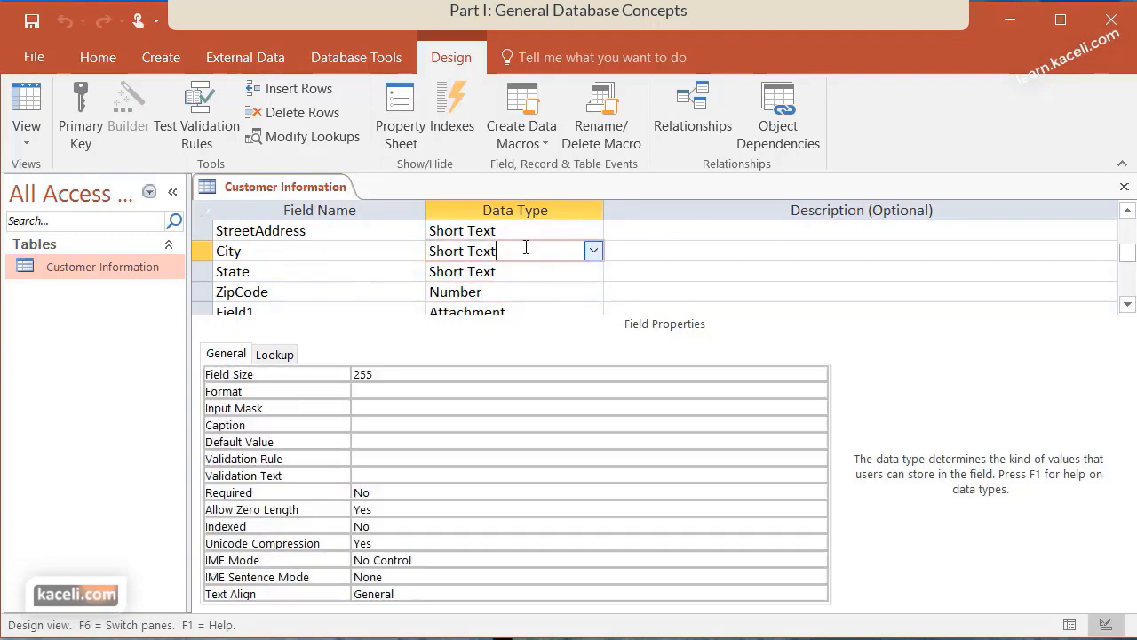
{"action": "left_click", "coordinate": [381, 370]}
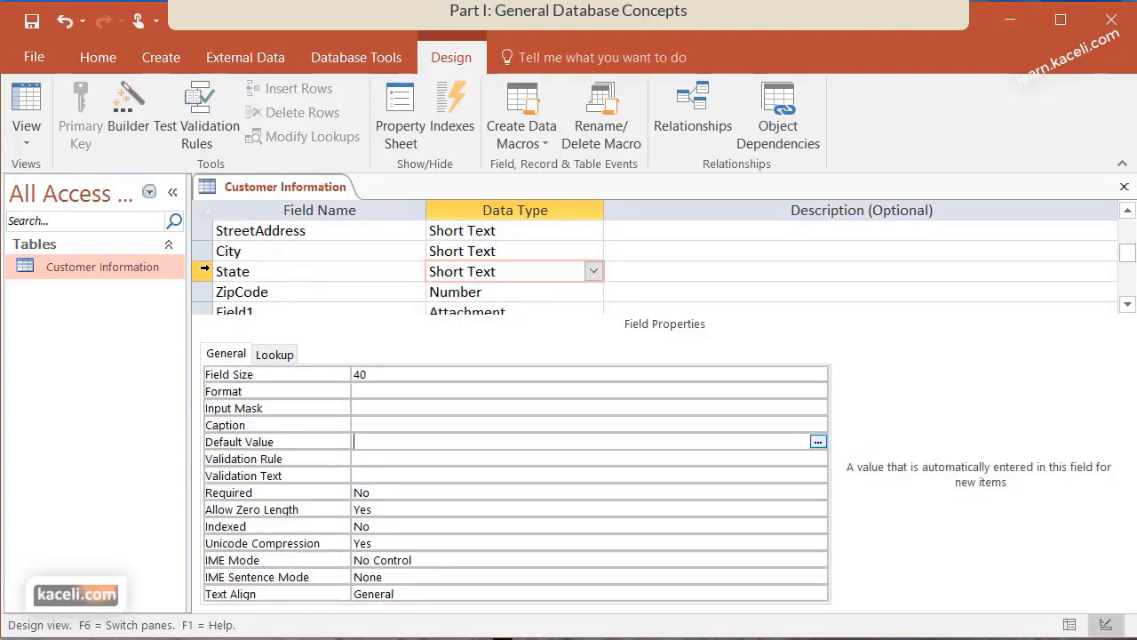
{"action": "left_click", "coordinate": [203, 270]}
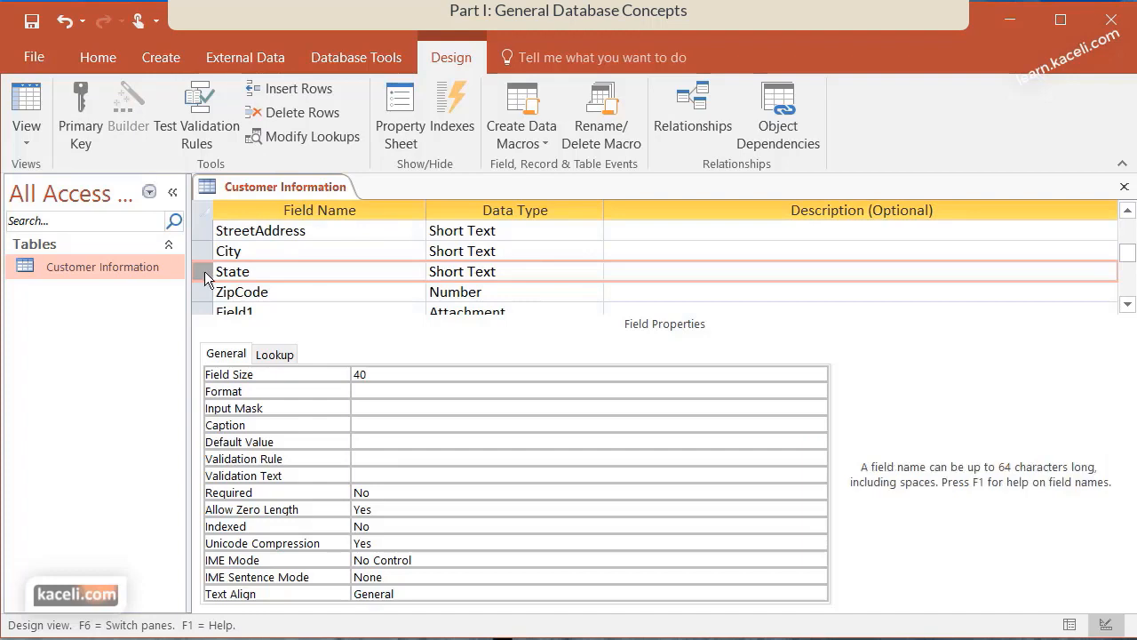
{"action": "left_click_drag", "start_coordinate": [205, 272], "coordinate": [208, 251]}
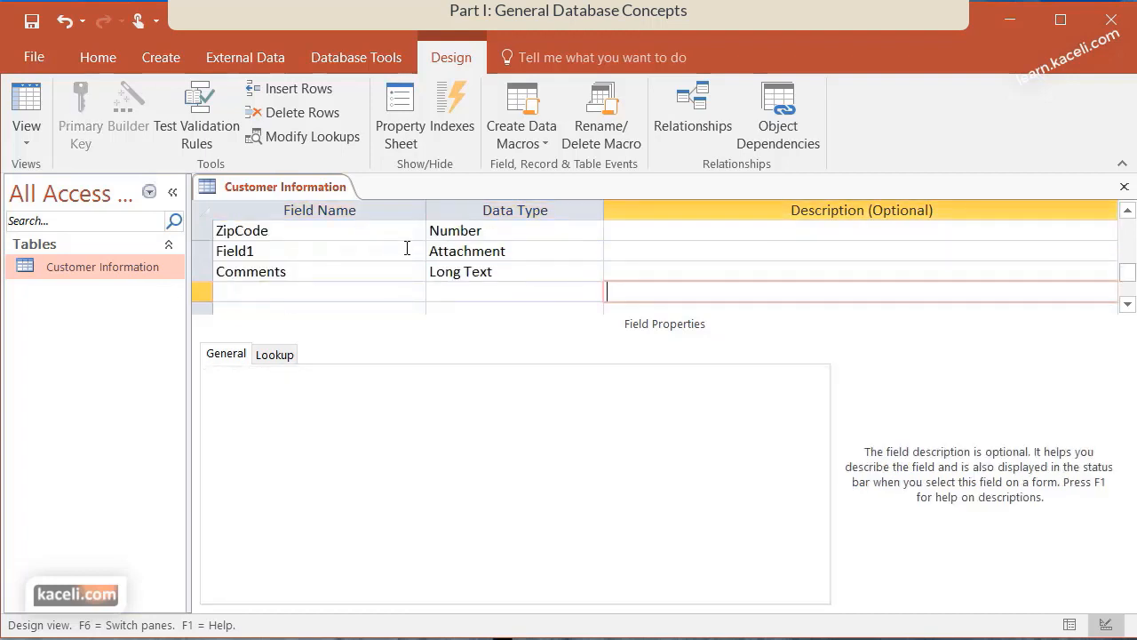
- Review the complete field list, then close the table and save its design changes
{"action": "scroll", "coordinate": [407, 249], "scroll_direction": "down", "scroll_amount": 3}
{"action": "scroll", "coordinate": [407, 250], "scroll_direction": "up", "scroll_amount": 5}
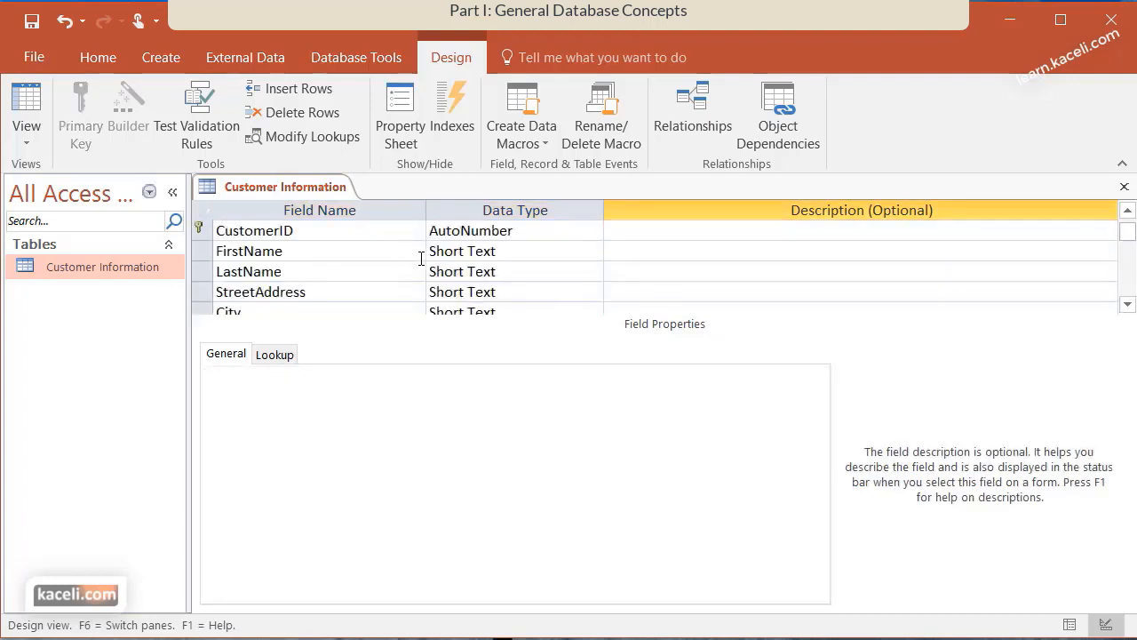
{"action": "left_click", "coordinate": [1125, 188]}
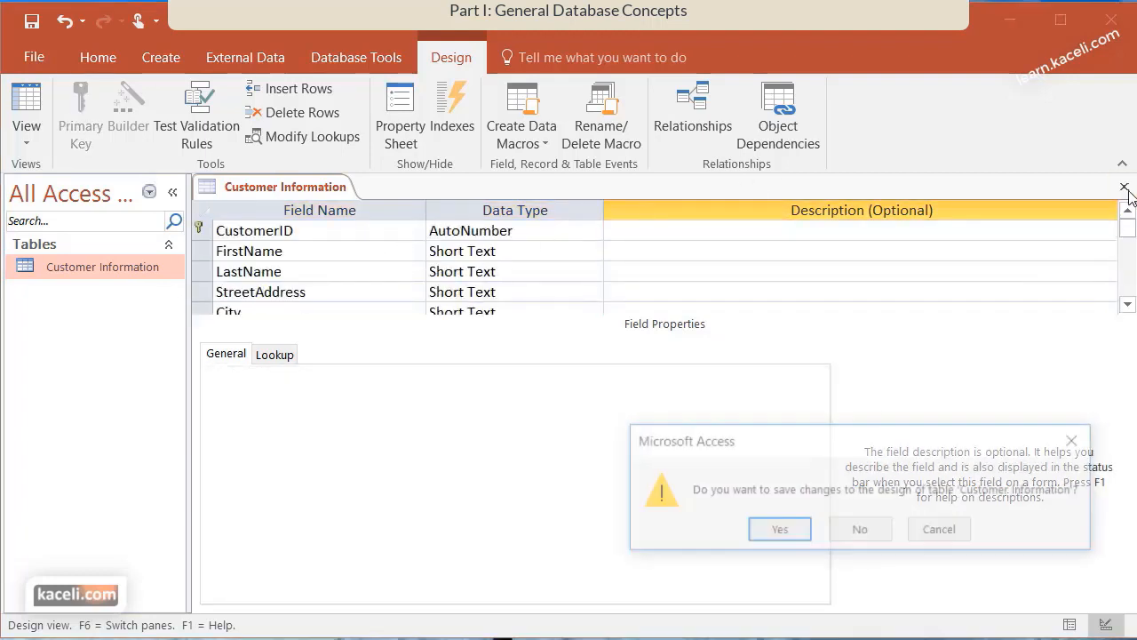
{"action": "left_click", "coordinate": [778, 530]}
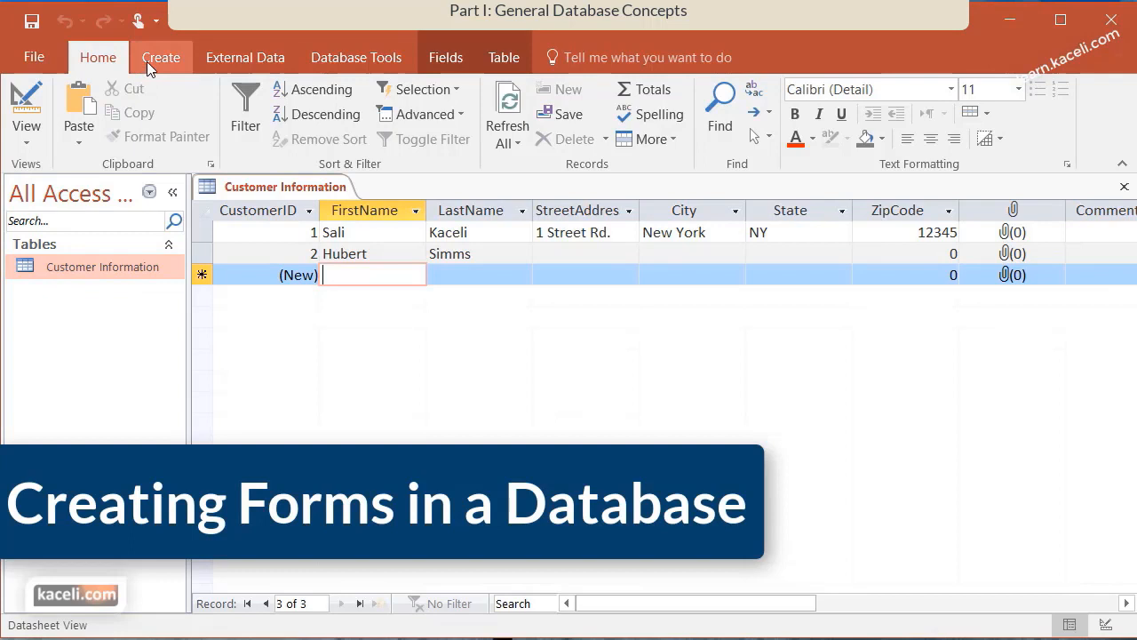
- Start the Form Wizard on the Customer Information table and include all of its available fields
{"action": "left_click", "coordinate": [149, 59]}
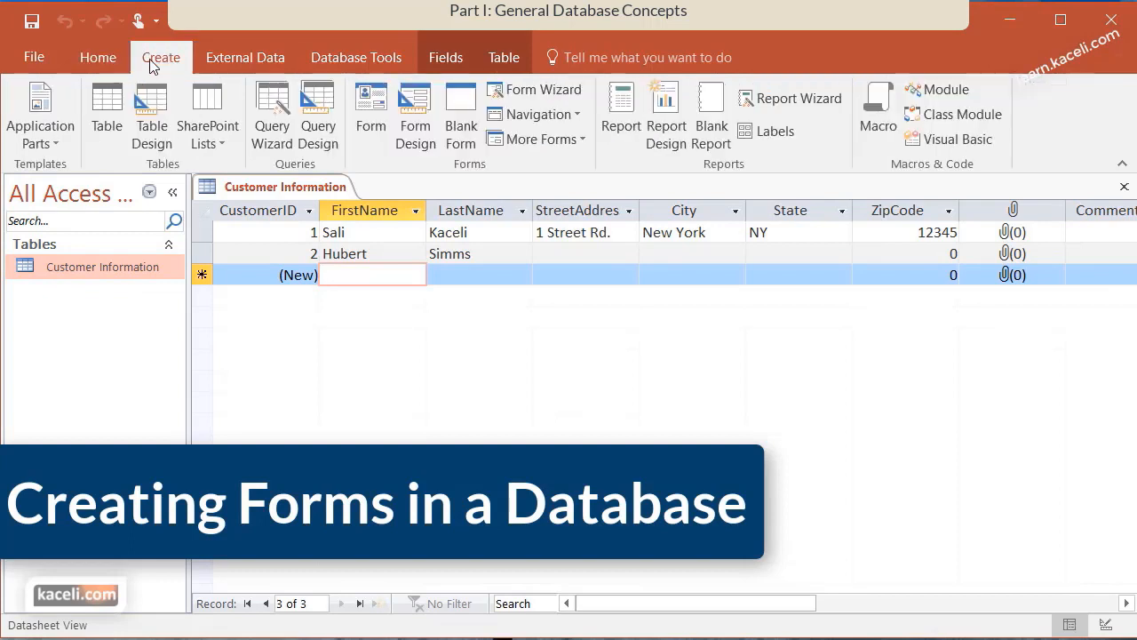
{"action": "left_click", "coordinate": [531, 101]}
{"action": "left_click", "coordinate": [594, 238]}
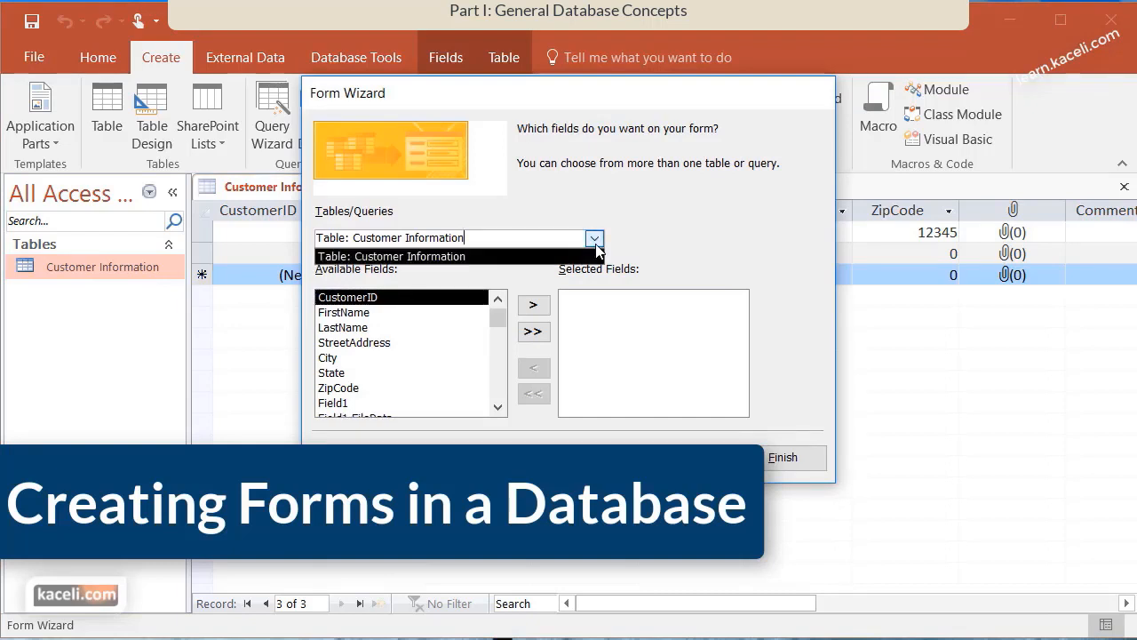
{"action": "left_click", "coordinate": [594, 255]}
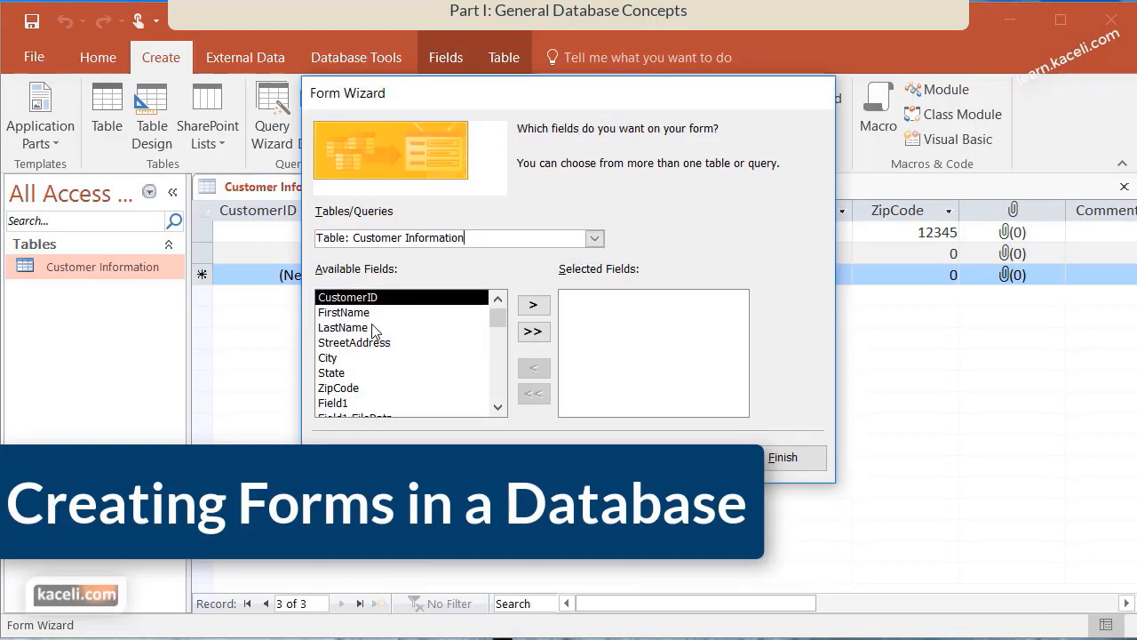
{"action": "left_click", "coordinate": [533, 306]}
{"action": "left_click", "coordinate": [533, 306]}
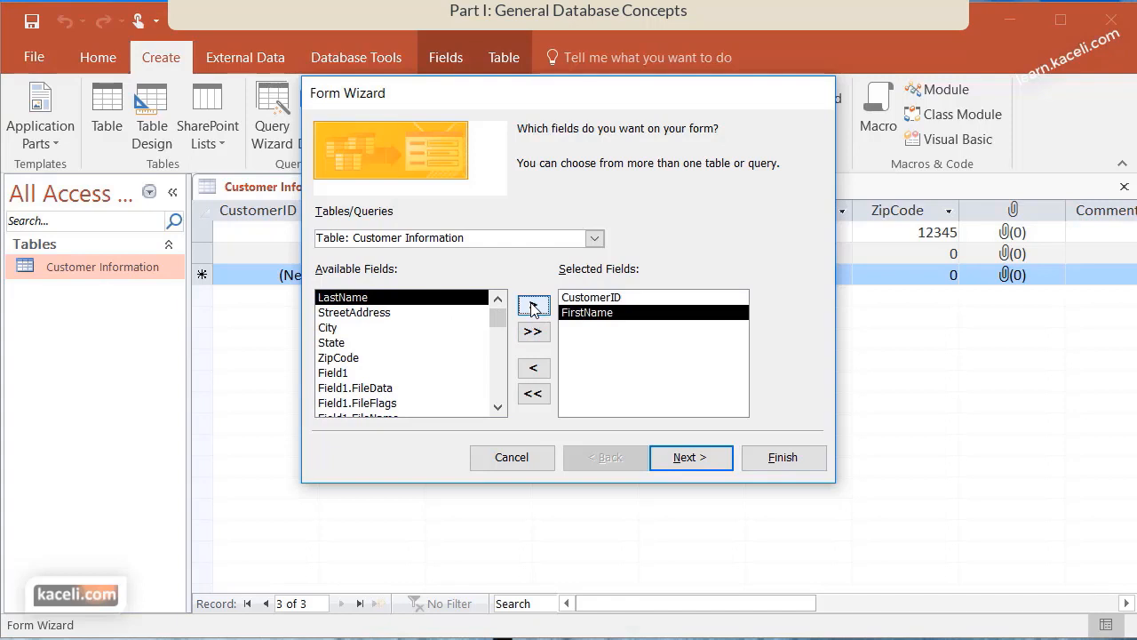
{"action": "left_click", "coordinate": [533, 306]}
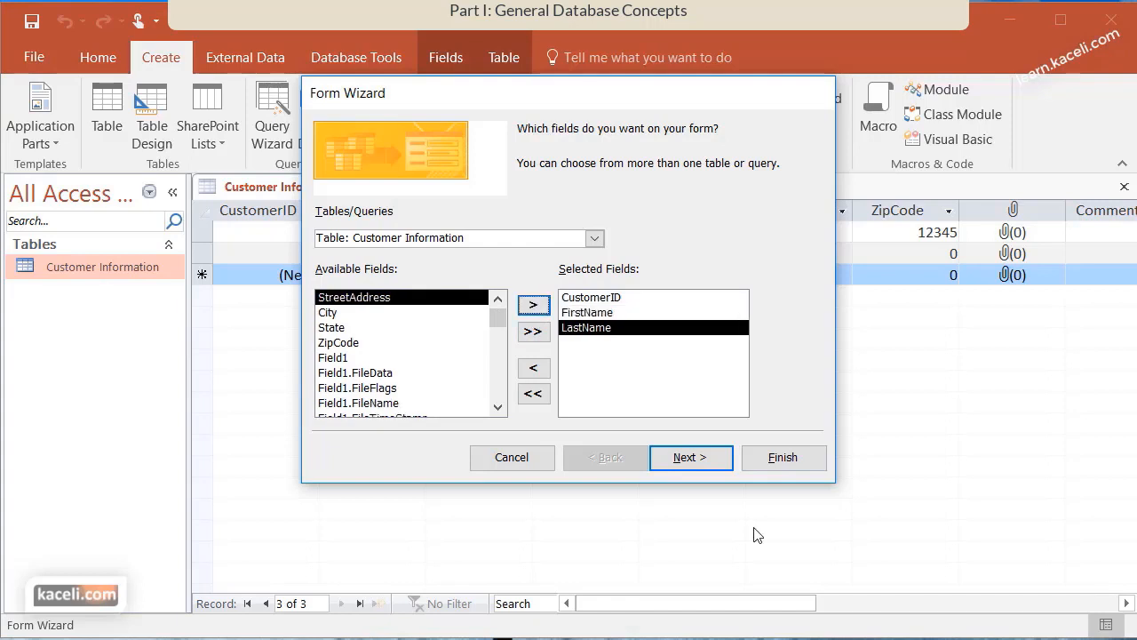
{"action": "left_click", "coordinate": [531, 334]}
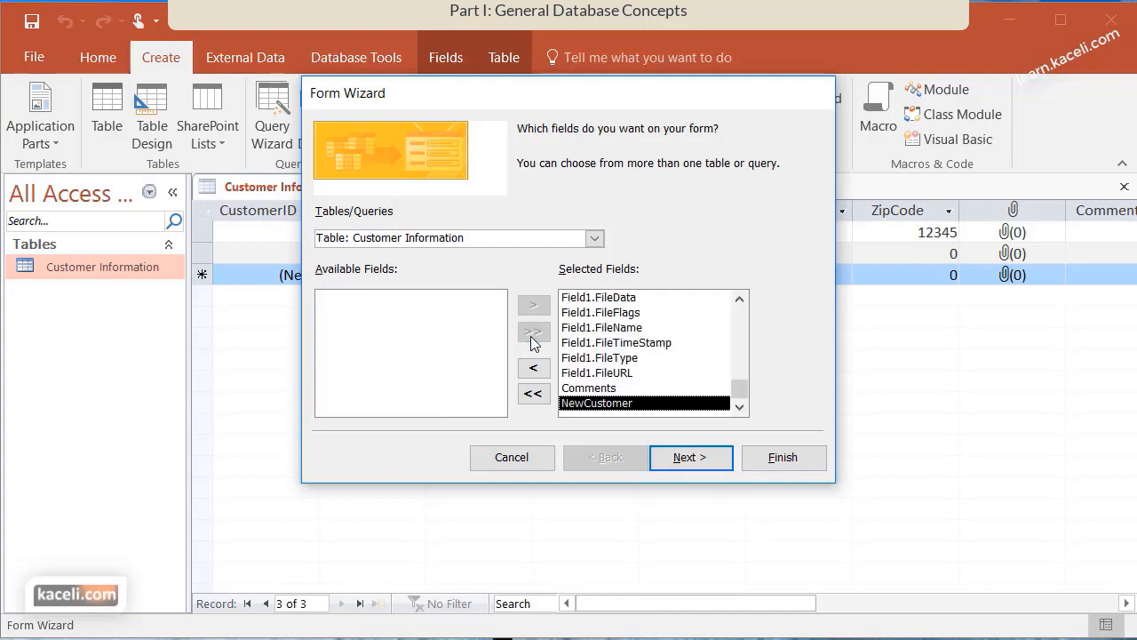
- Use the Columnar layout, title the form Customer Information Form, and finish it opened for viewing and data entry
{"action": "left_click", "coordinate": [717, 464]}
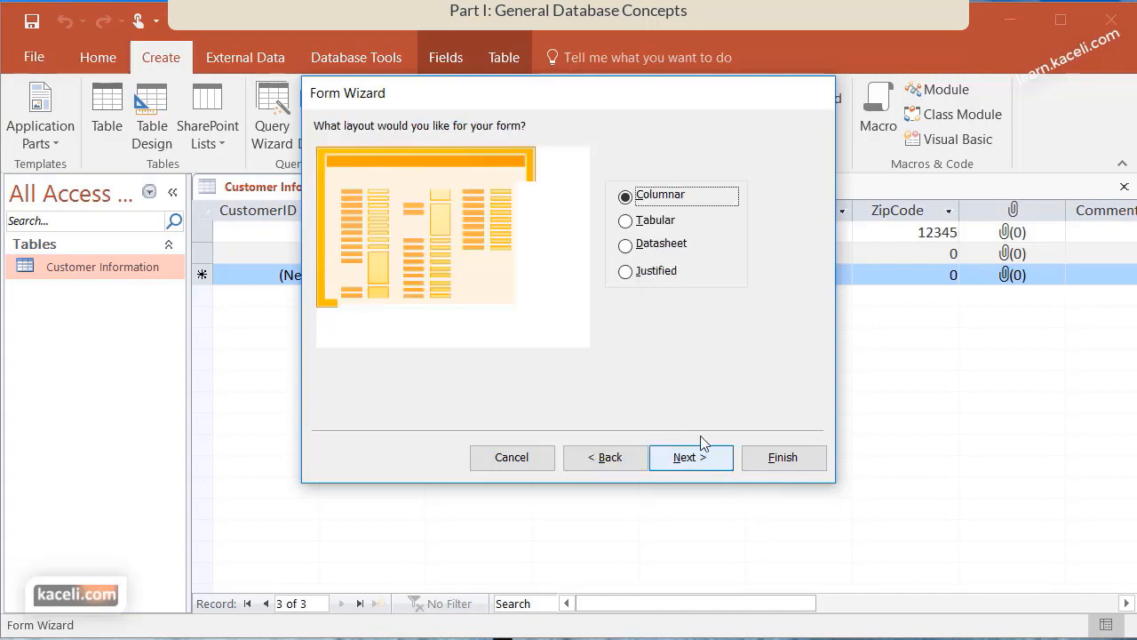
{"action": "left_click", "coordinate": [718, 459]}
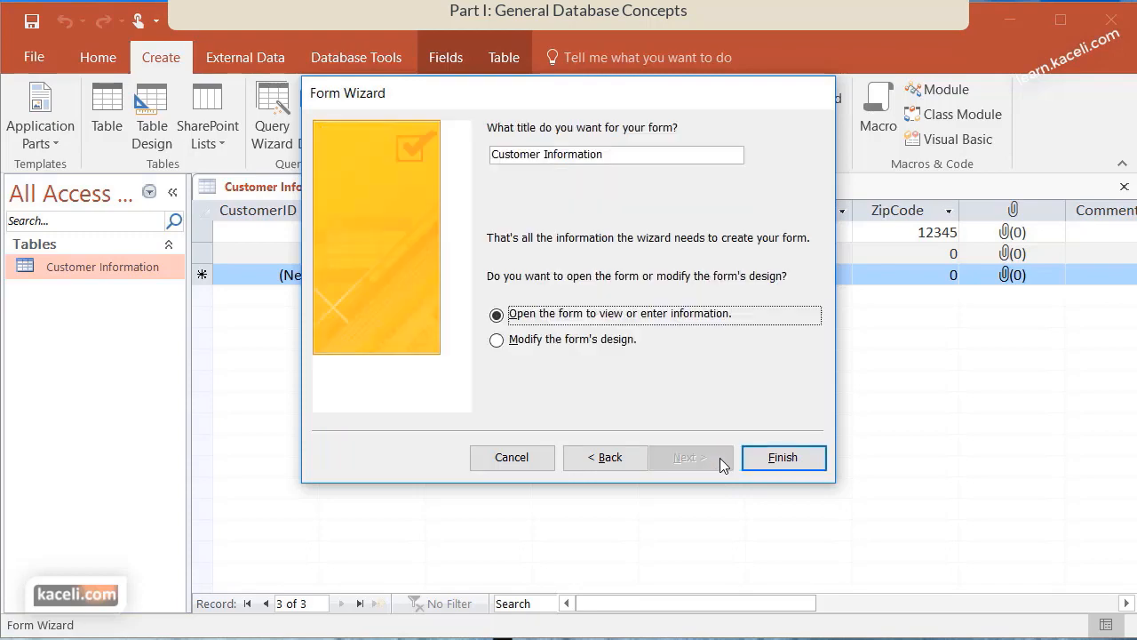
{"action": "left_click", "coordinate": [622, 156]}
{"action": "type", "text": "Form"}
{"action": "left_click", "coordinate": [784, 458]}
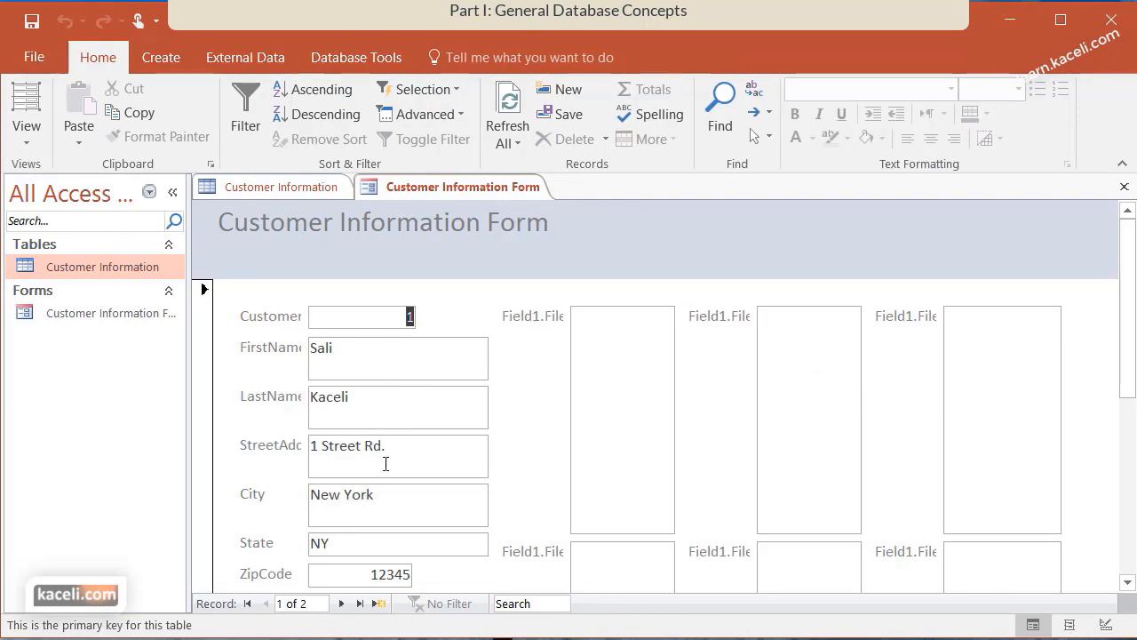
- Look over the fields of Customer Information Form and start a new record in it
{"action": "scroll", "coordinate": [386, 462], "scroll_direction": "down", "scroll_amount": 1}
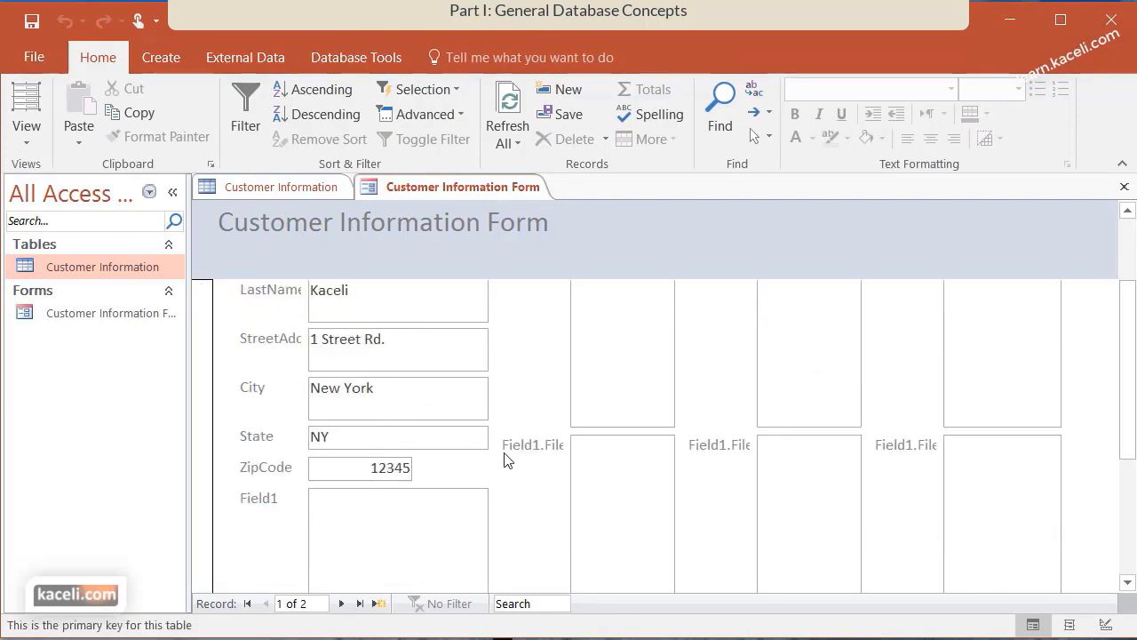
{"action": "scroll", "coordinate": [355, 307], "scroll_direction": "up", "scroll_amount": 1}
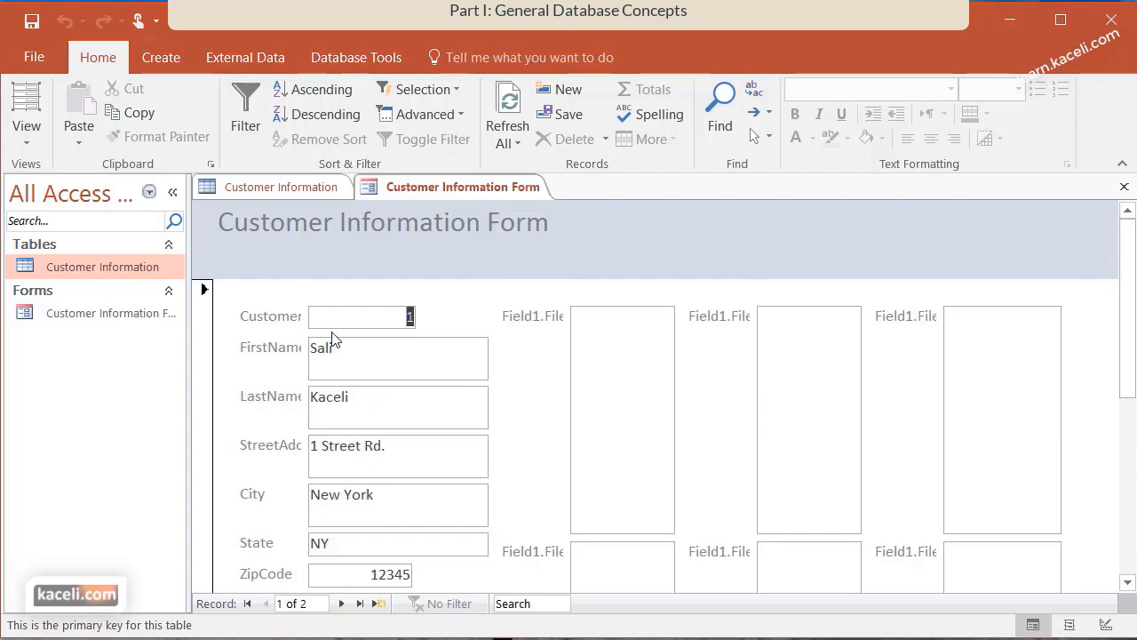
{"action": "left_click", "coordinate": [378, 604]}
{"action": "key", "text": "Tab"}
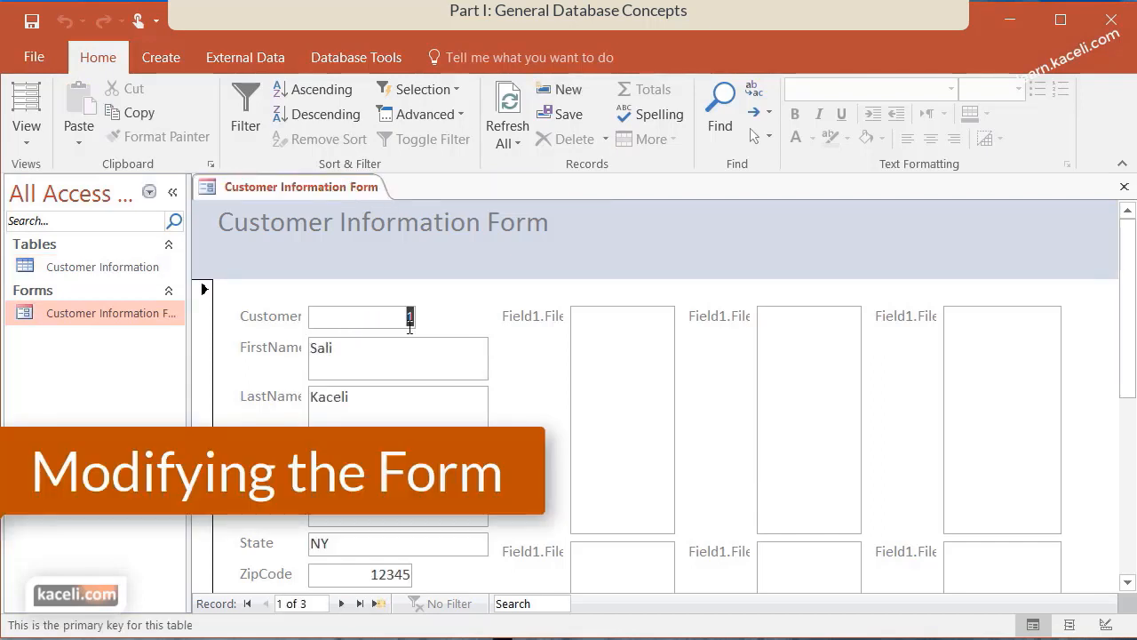
- In Layout View, narrow the CustomerID, FirstName and LastName text boxes from their label side to make room for the full labels
{"action": "left_click", "coordinate": [35, 126]}
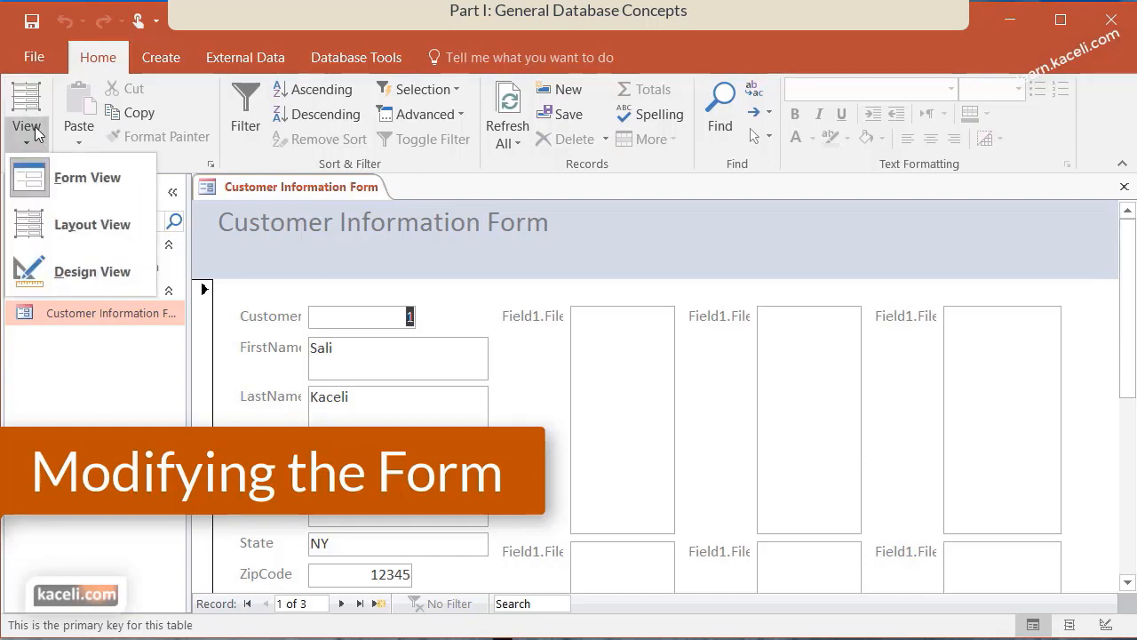
{"action": "left_click", "coordinate": [95, 224]}
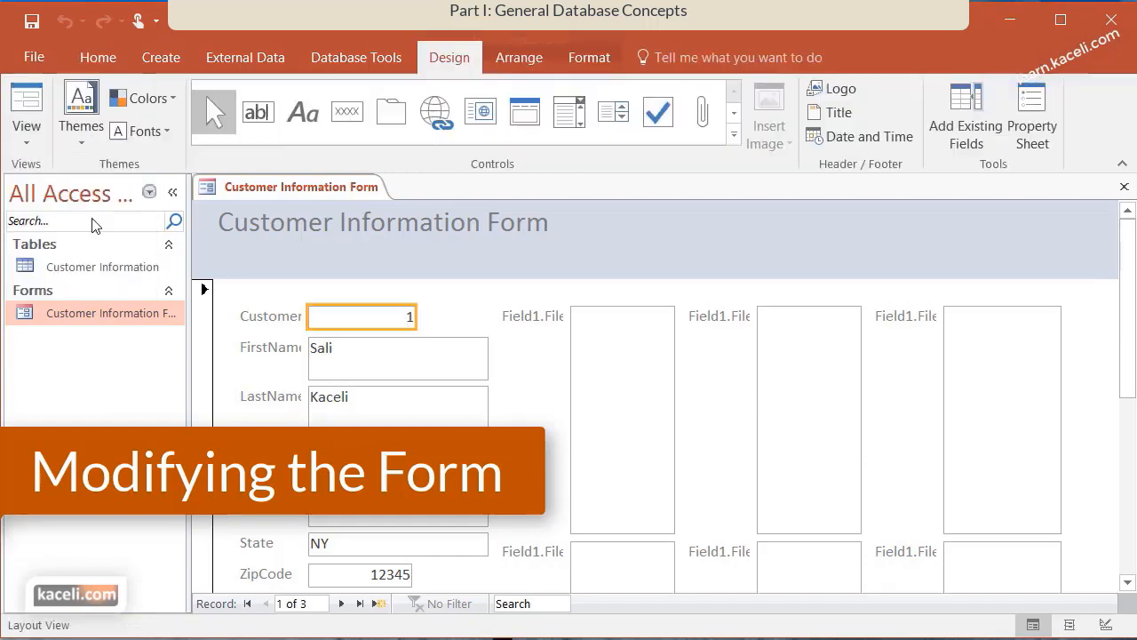
{"action": "left_click_drag", "start_coordinate": [309, 315], "coordinate": [339, 315]}
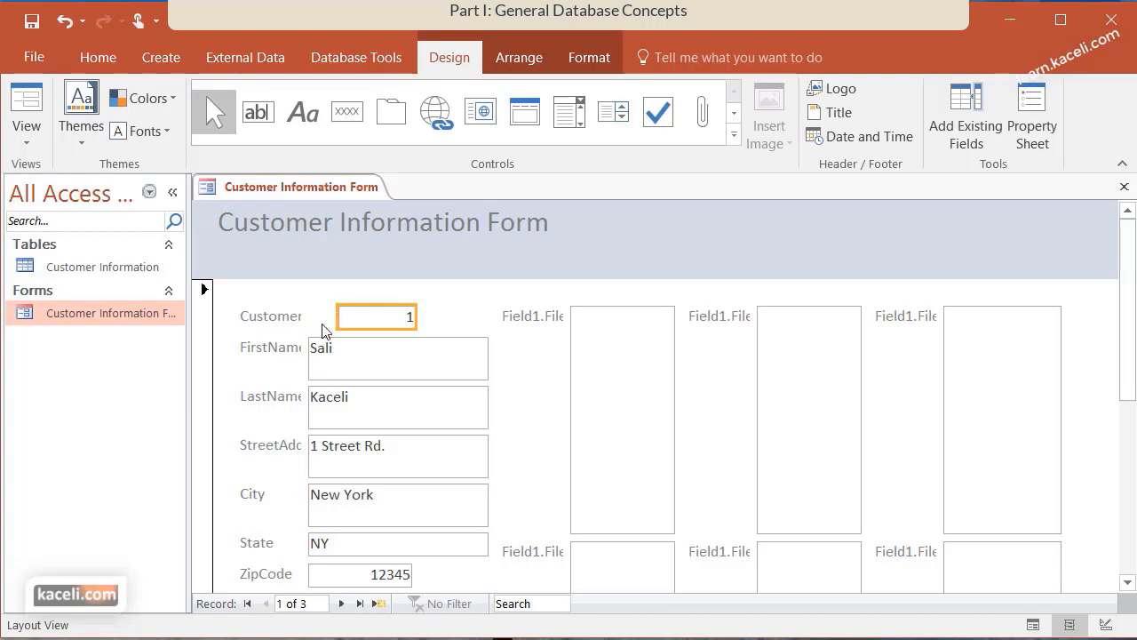
{"action": "left_click", "coordinate": [322, 397]}
{"action": "left_click", "coordinate": [393, 401]}
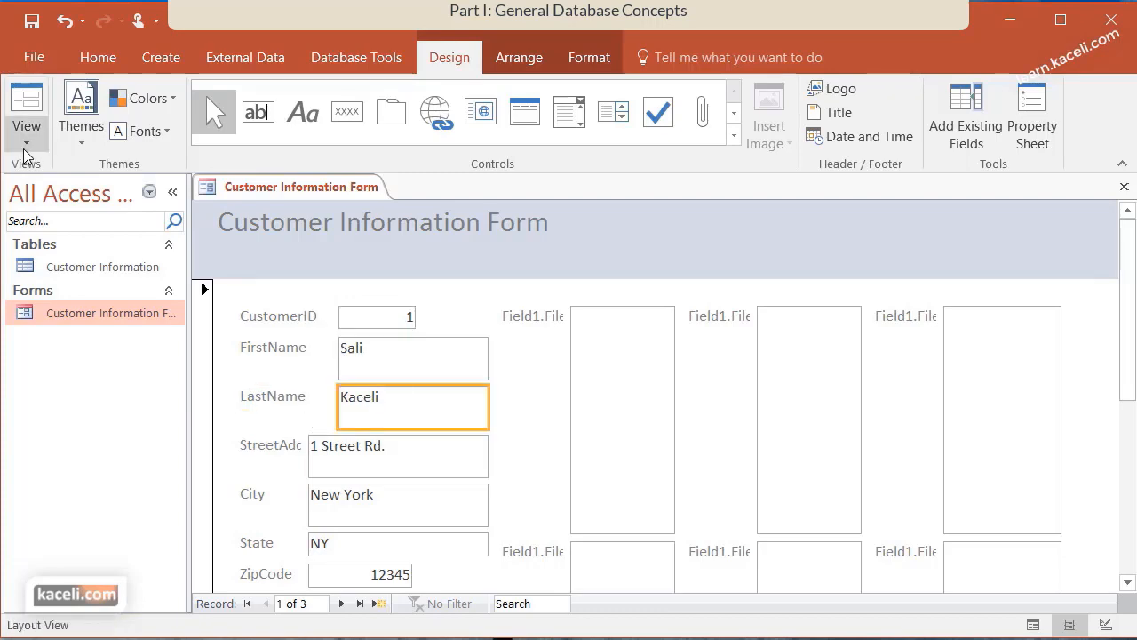
- In Design View, narrow the StreetAddress text box, widen its label to fit, and relabel FirstName as First Name in bold
{"action": "left_click", "coordinate": [26, 144]}
{"action": "left_click", "coordinate": [105, 271]}
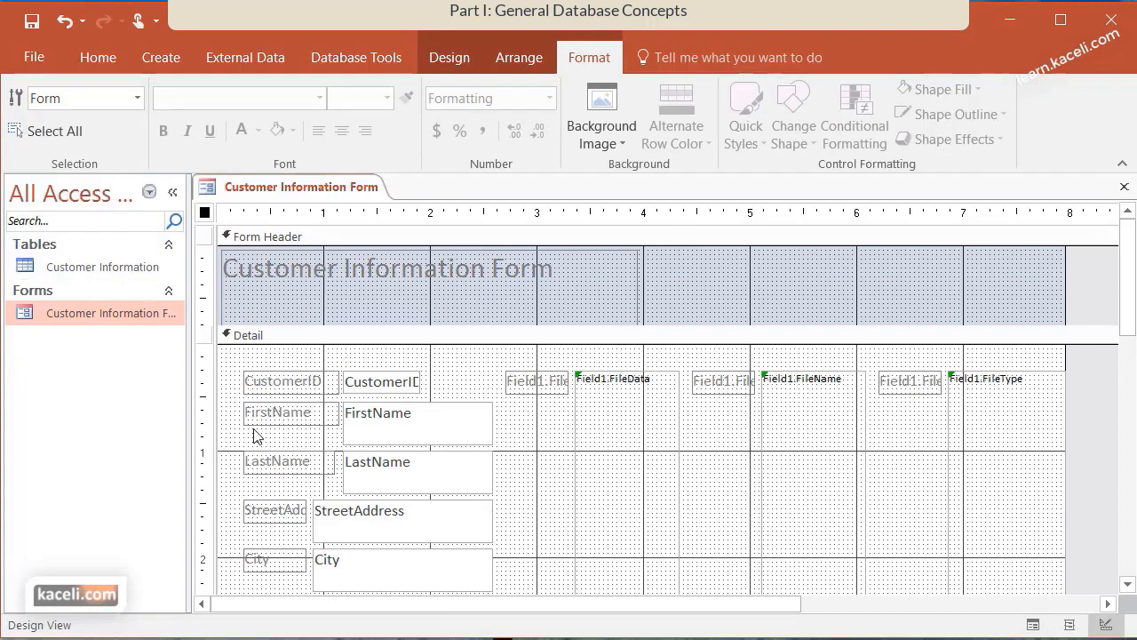
{"action": "left_click", "coordinate": [275, 510]}
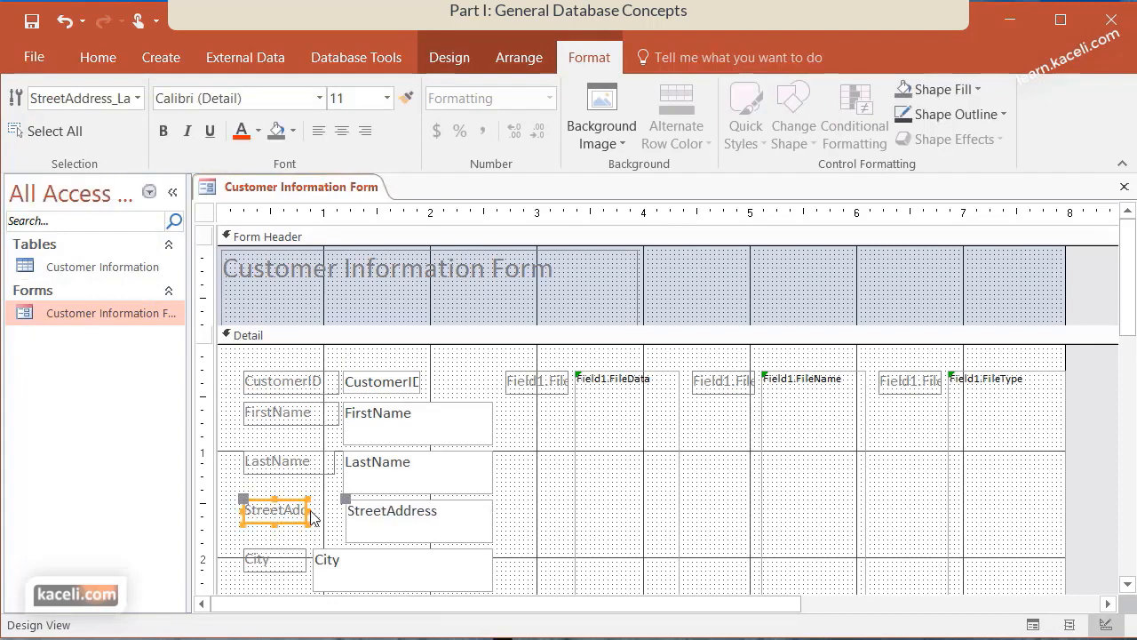
{"action": "left_click_drag", "start_coordinate": [307, 511], "coordinate": [341, 510]}
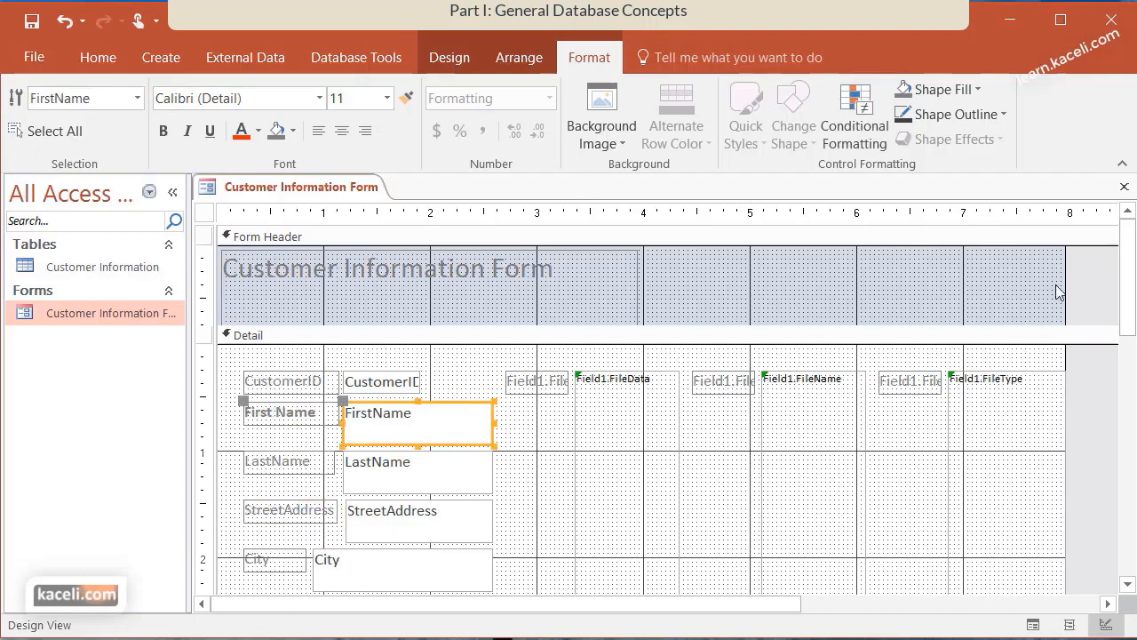
- Close Customer Information Form saving its design changes, reopen it to check the adjusted labels, and close it again
{"action": "left_click", "coordinate": [1124, 186]}
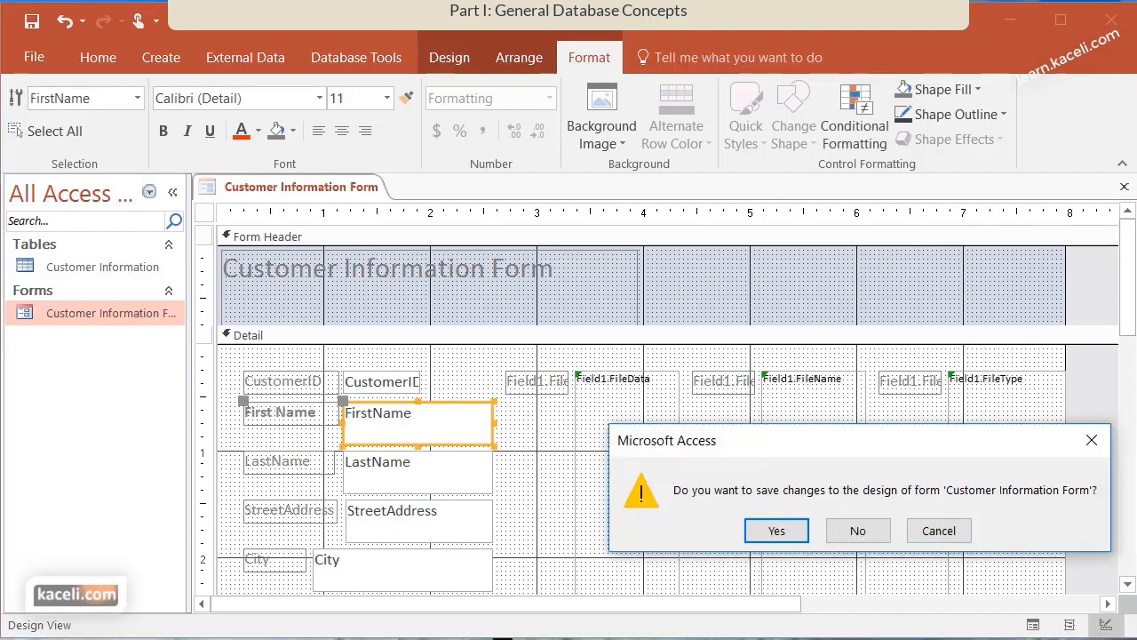
{"action": "left_click", "coordinate": [776, 531]}
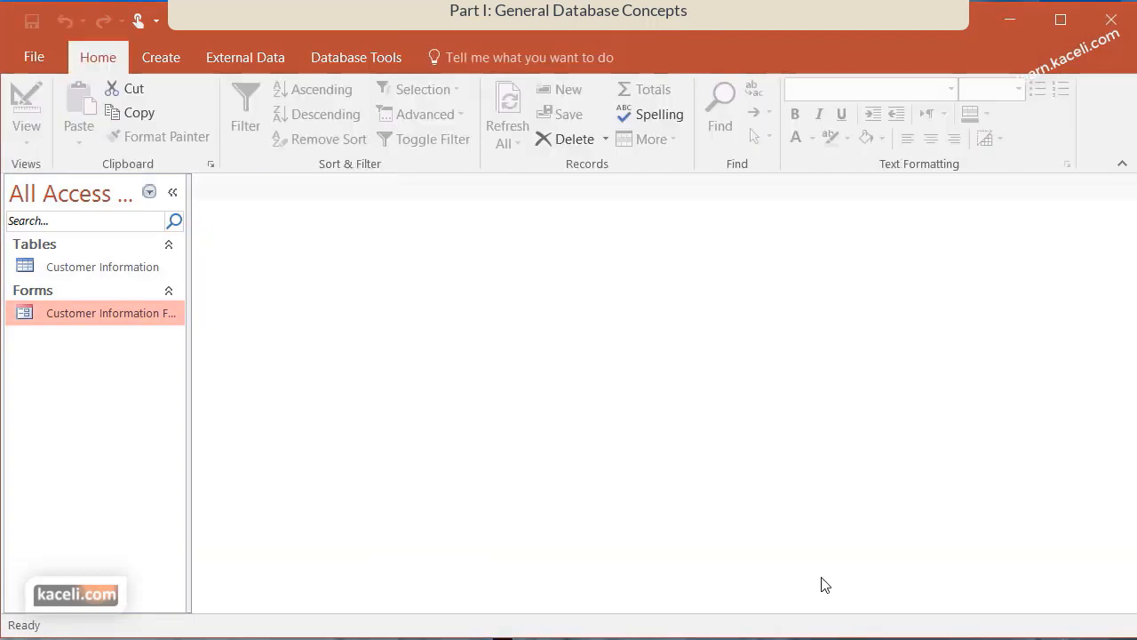
{"action": "double_click", "coordinate": [102, 312]}
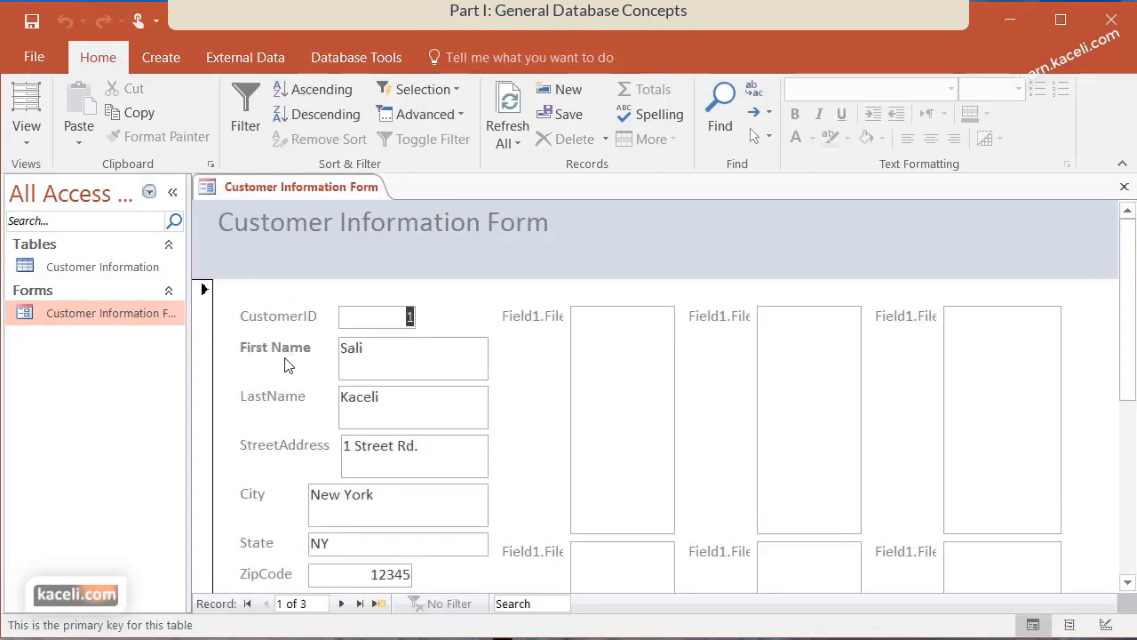
{"action": "left_click", "coordinate": [609, 364]}
{"action": "key", "text": "Tab"}
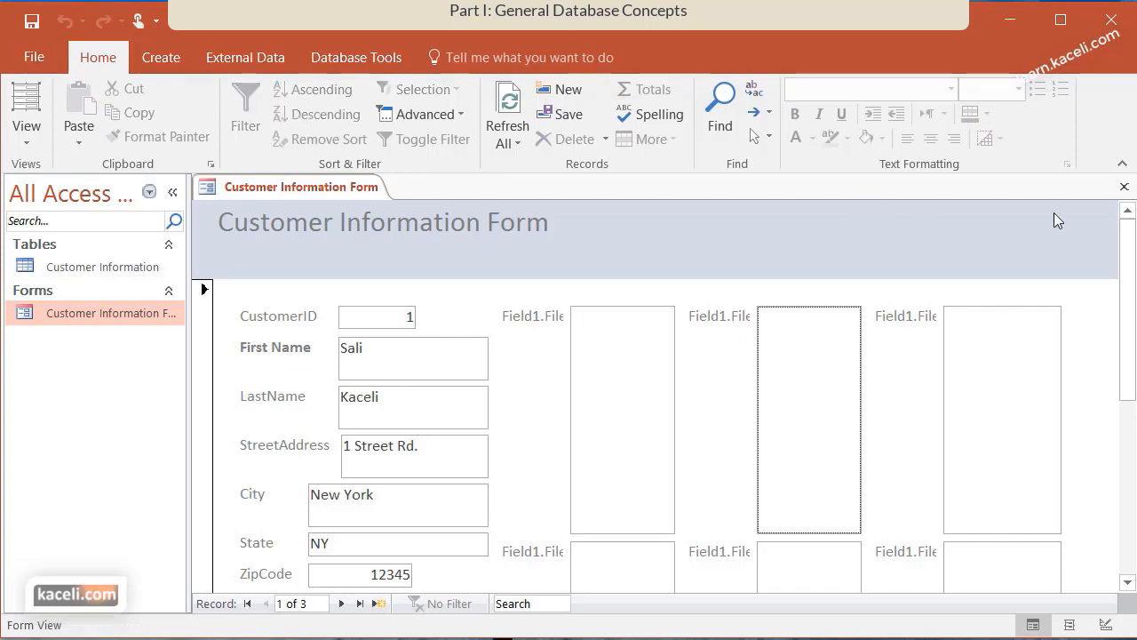
{"action": "left_click", "coordinate": [1124, 187]}
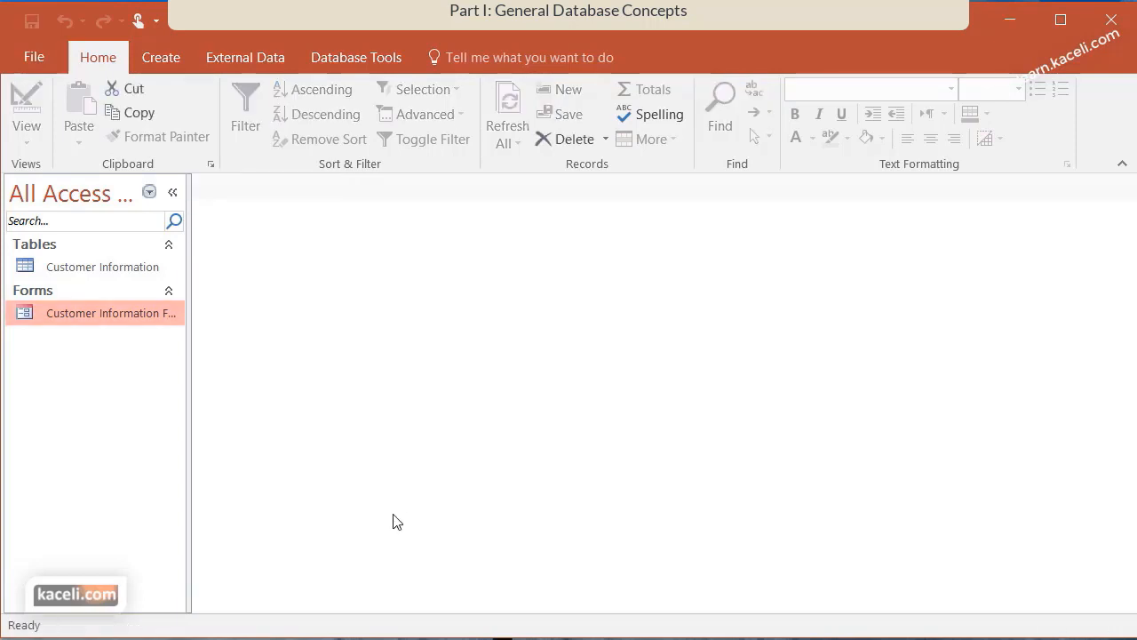
- Start a simple query on the Customer Information table and include FirstName, LastName, StreetAddress, City and ZipCode
{"action": "left_click", "coordinate": [114, 272]}
{"action": "left_click", "coordinate": [160, 58]}
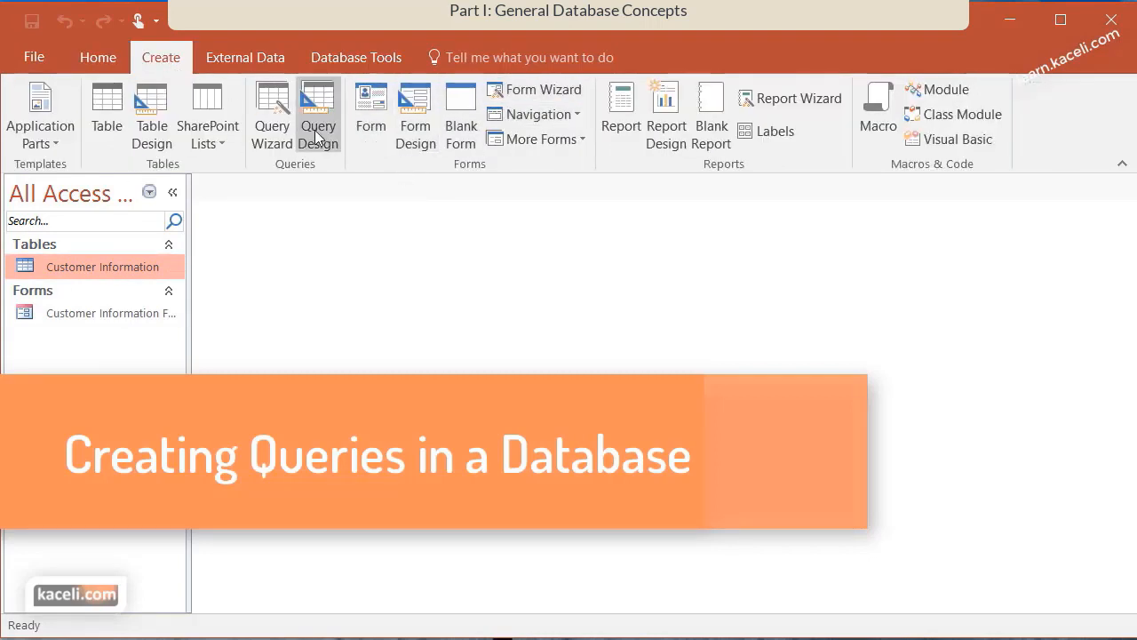
{"action": "left_click", "coordinate": [272, 111]}
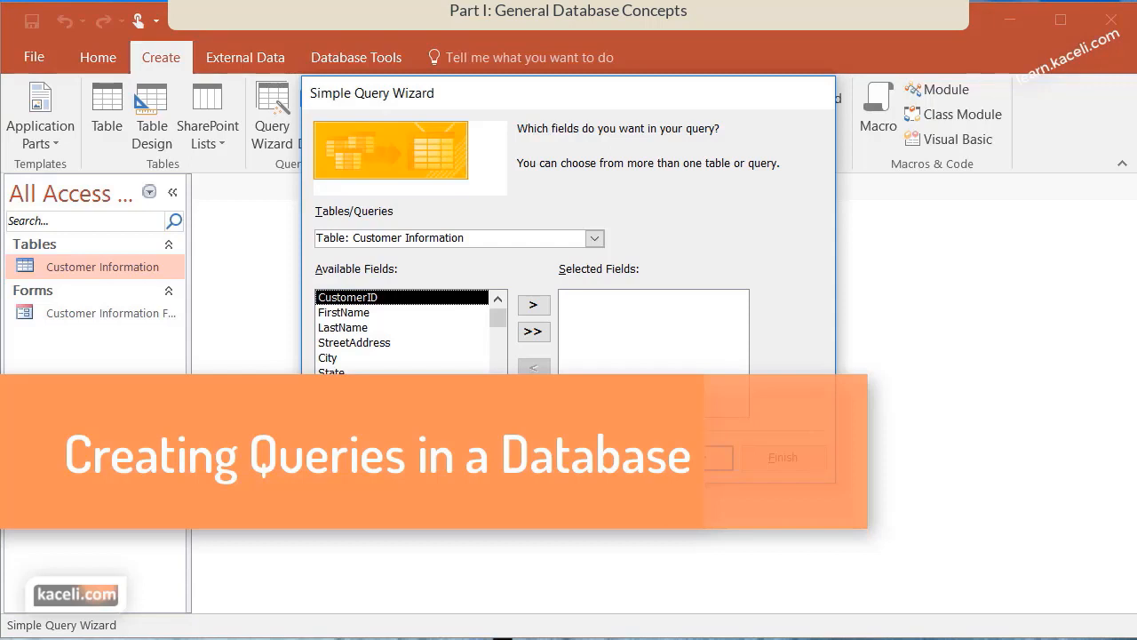
{"action": "left_click", "coordinate": [364, 315]}
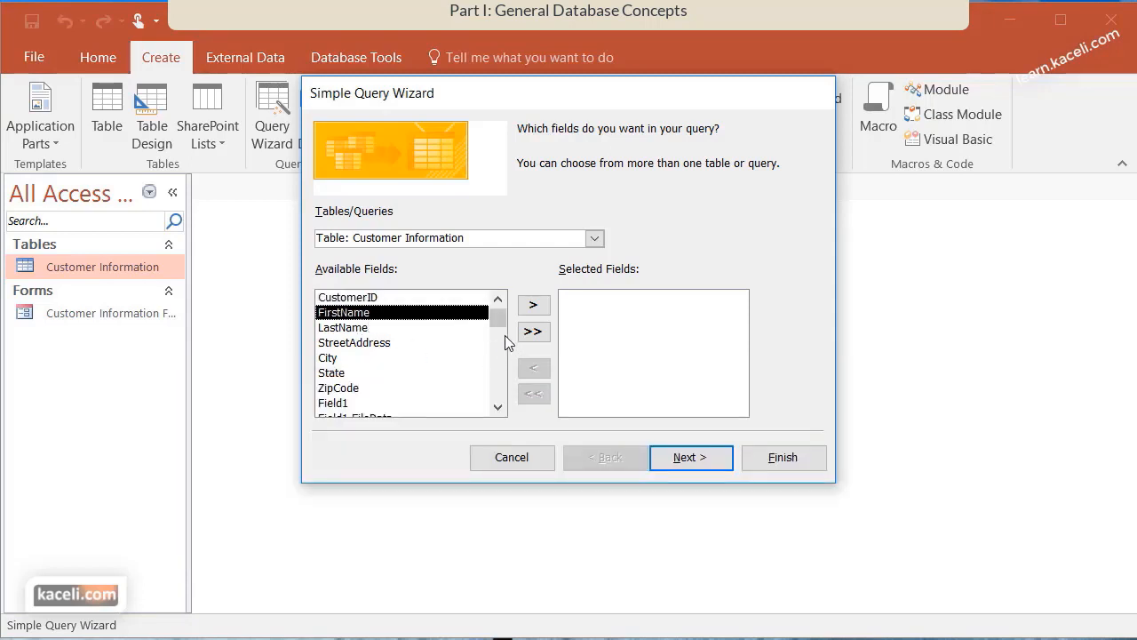
{"action": "left_click", "coordinate": [536, 305]}
{"action": "left_click", "coordinate": [535, 306]}
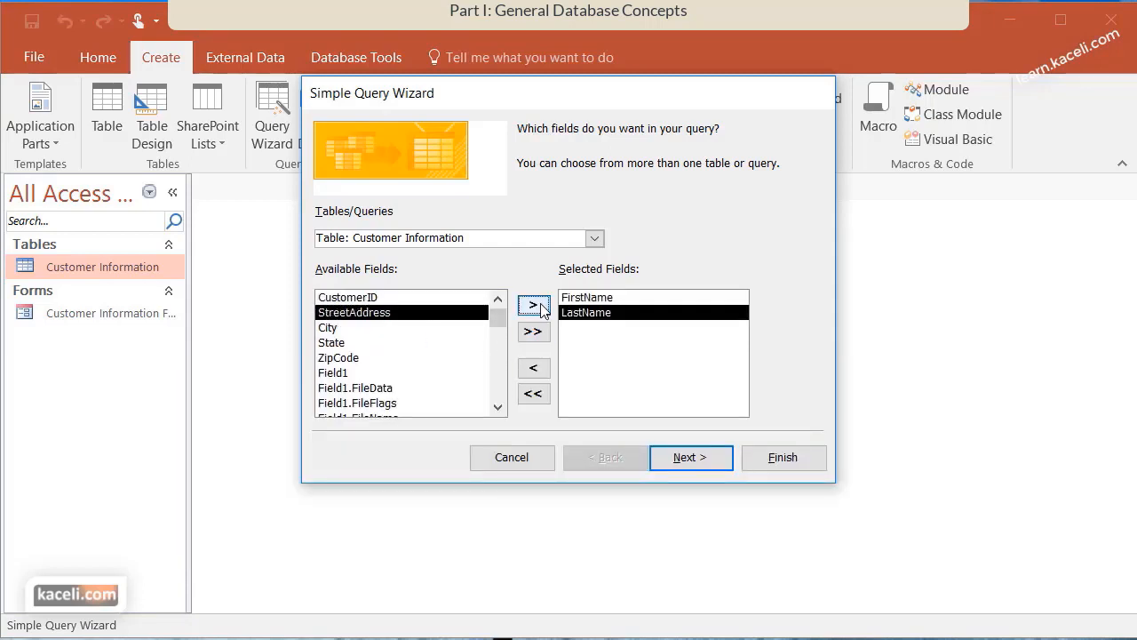
{"action": "left_click", "coordinate": [535, 306]}
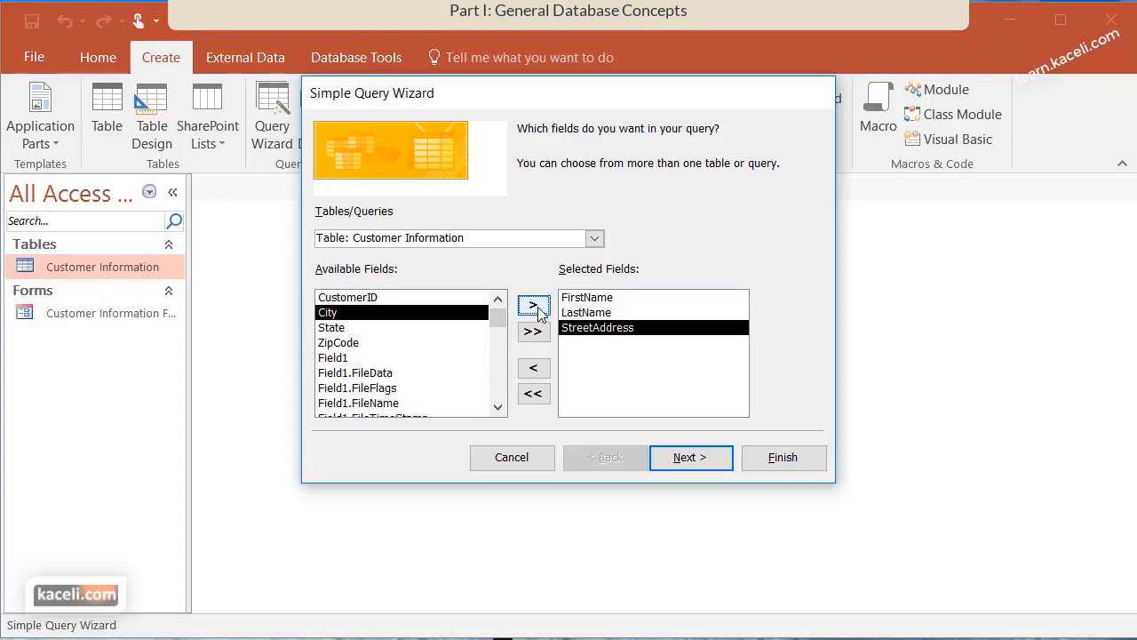
{"action": "left_click", "coordinate": [536, 305]}
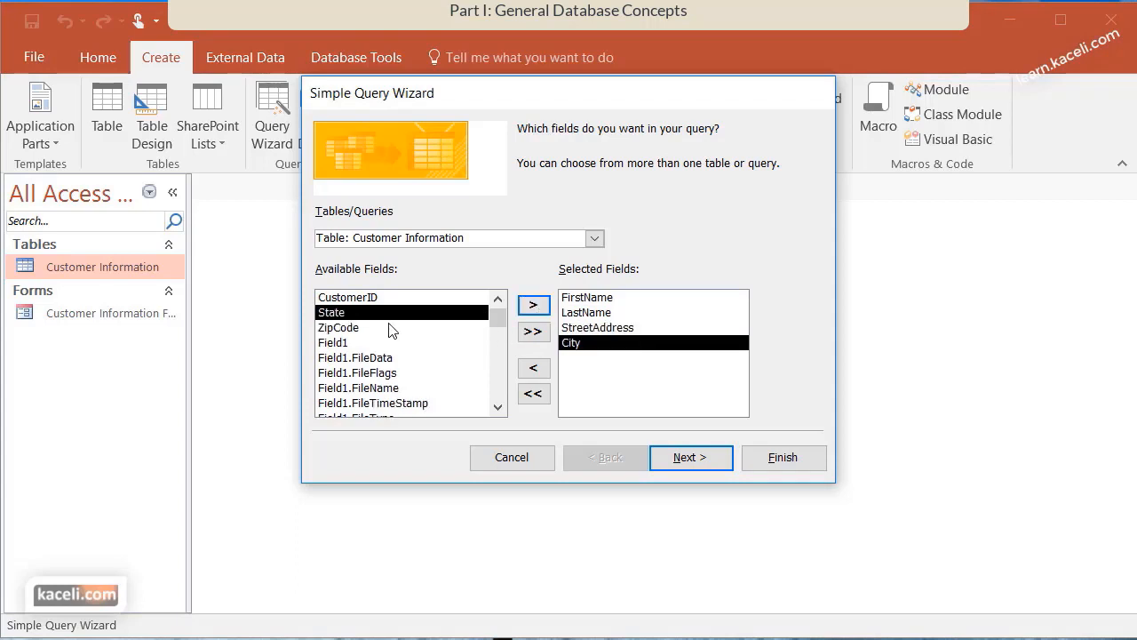
- Title the query Customer Information Query and finish it opened for viewing its information
{"action": "left_click", "coordinate": [700, 463]}
{"action": "left_click", "coordinate": [699, 465]}
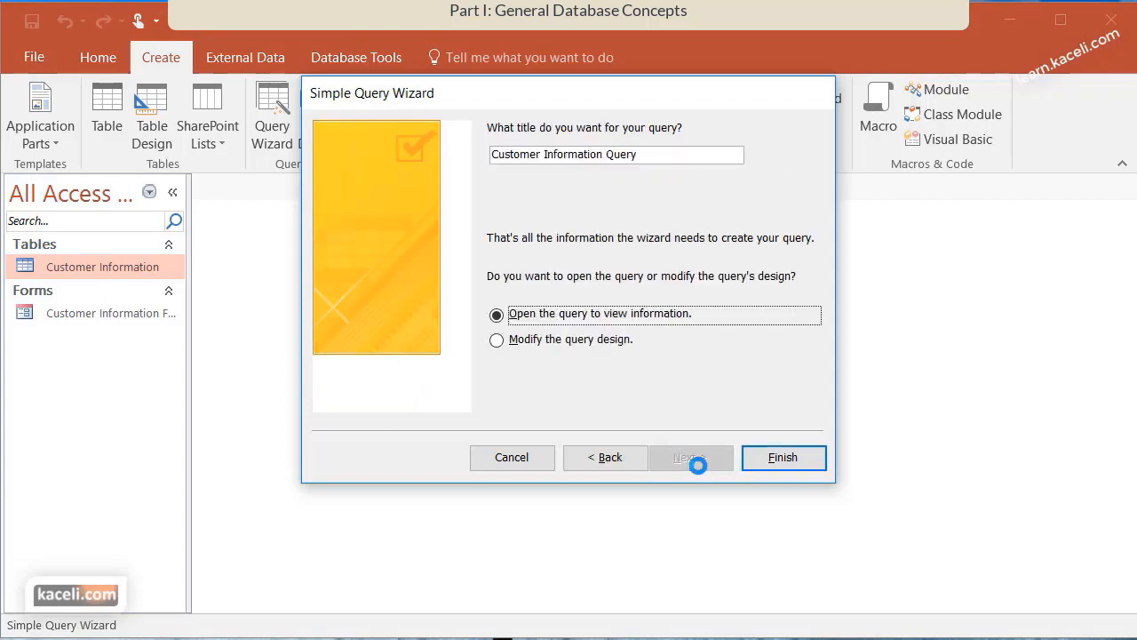
{"action": "left_click", "coordinate": [770, 458]}
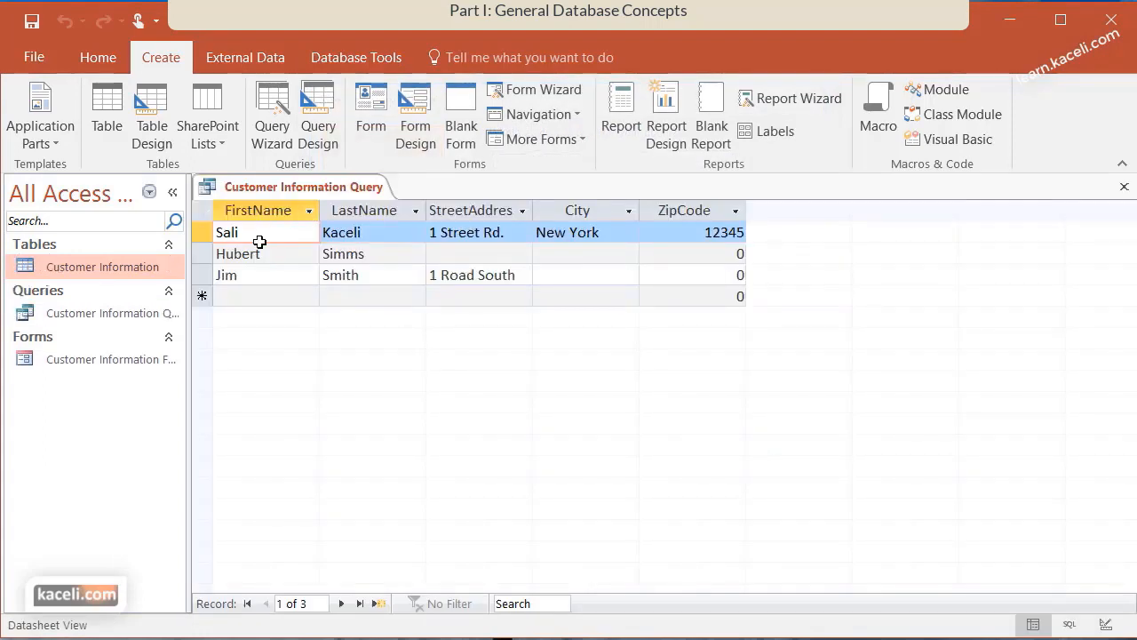
- Close Customer Information Query, reopen it to look over its records, and close it
{"action": "key", "text": "ctrl+w"}
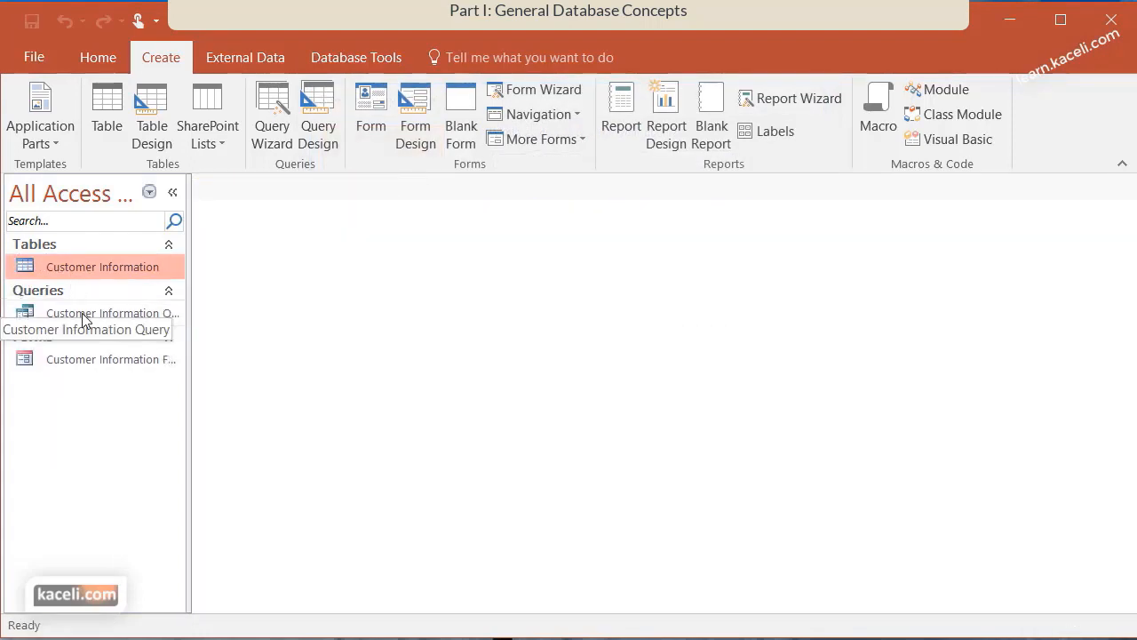
{"action": "left_click", "coordinate": [83, 316]}
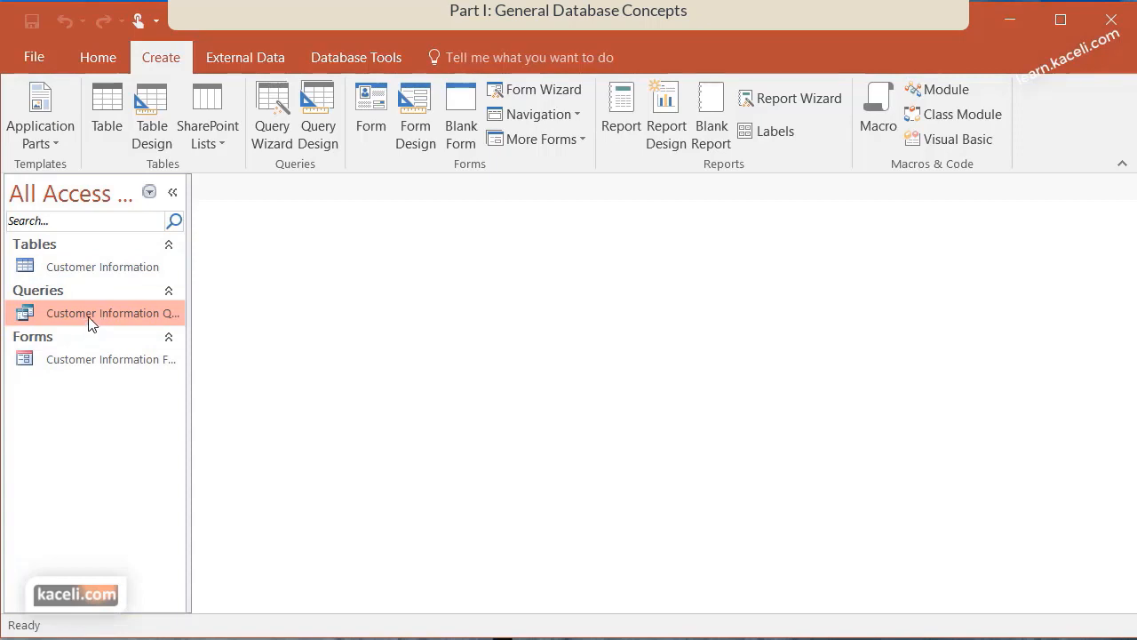
{"action": "double_click", "coordinate": [88, 319]}
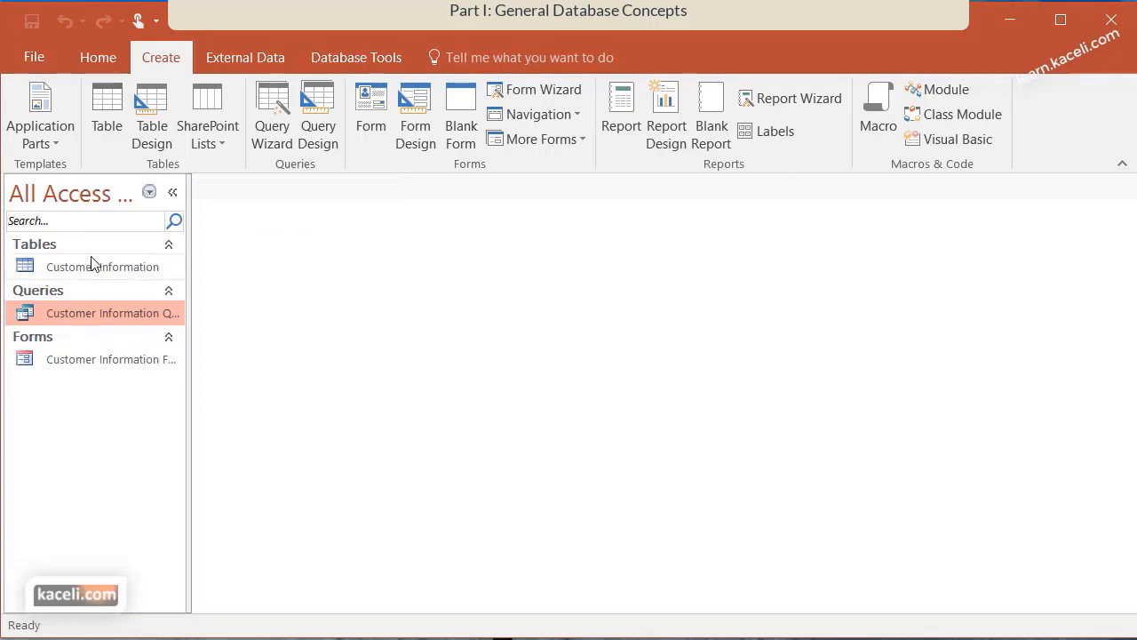
- Add a record with first name Customer and last name Number 4 through Customer Information Form, and check it in Customer Information Query
{"action": "left_click", "coordinate": [86, 366]}
{"action": "double_click", "coordinate": [87, 367]}
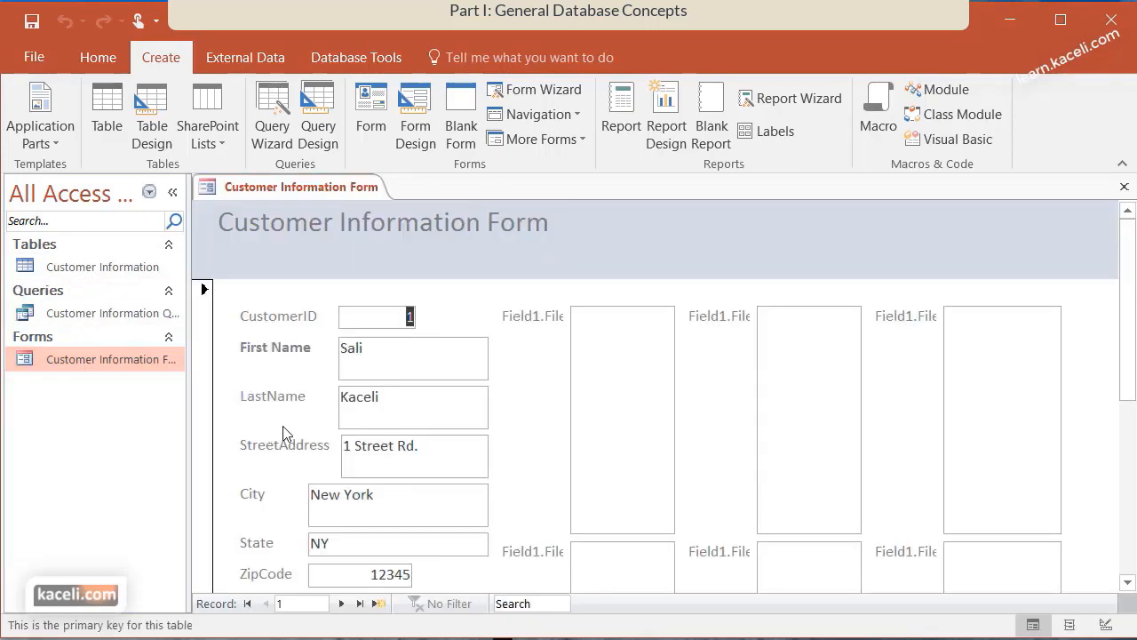
{"action": "scroll", "coordinate": [421, 474], "scroll_direction": "down", "scroll_amount": 5}
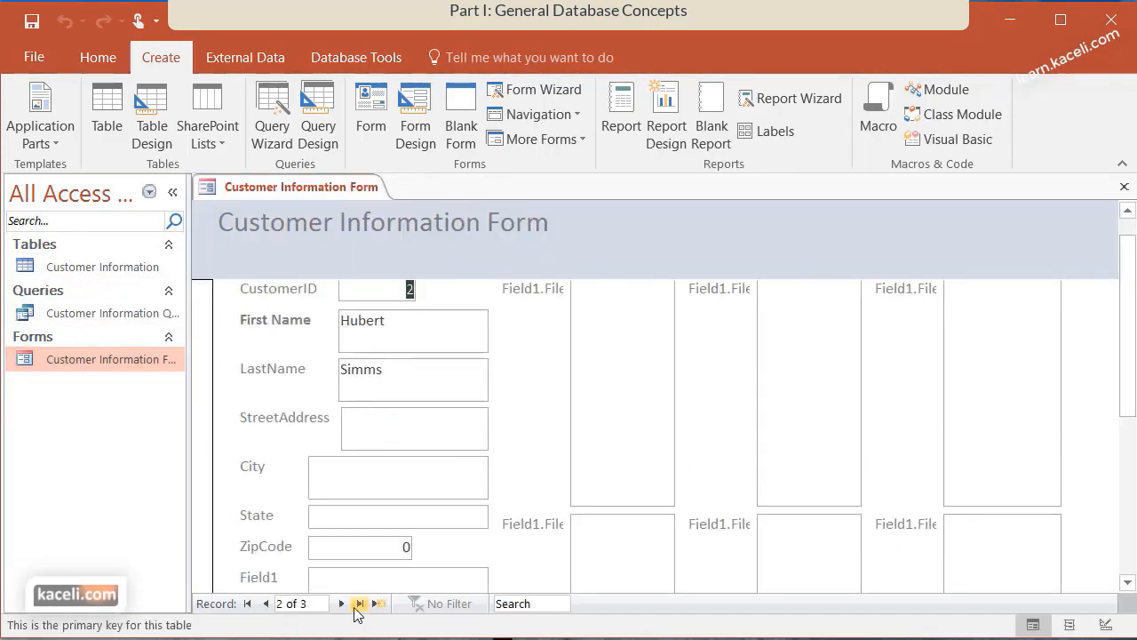
{"action": "left_click", "coordinate": [360, 603]}
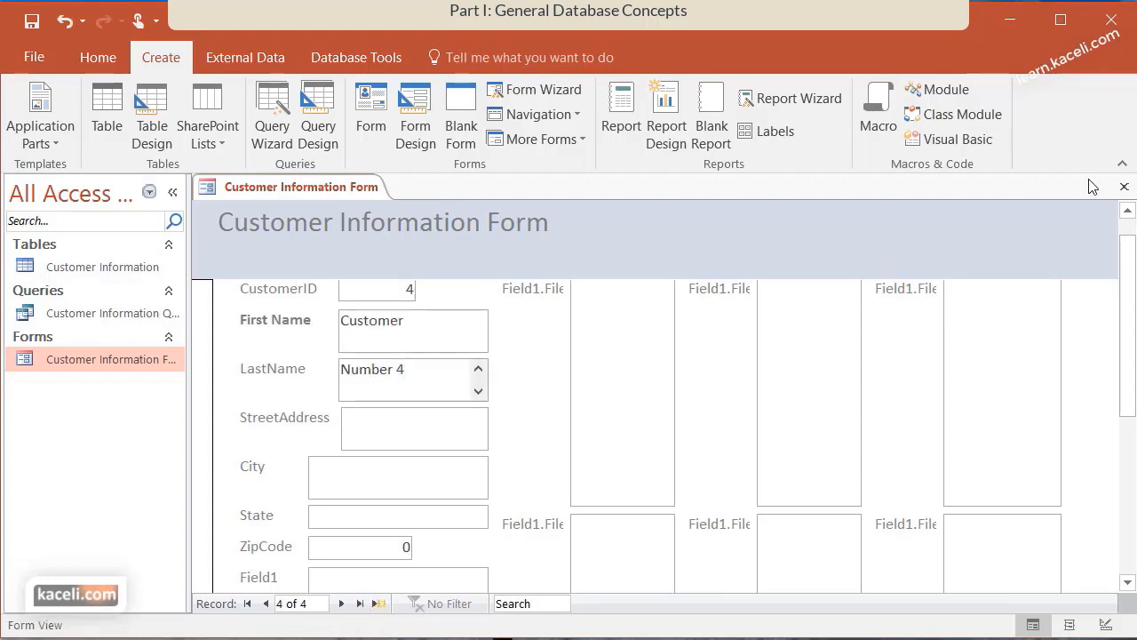
{"action": "left_click", "coordinate": [1124, 186]}
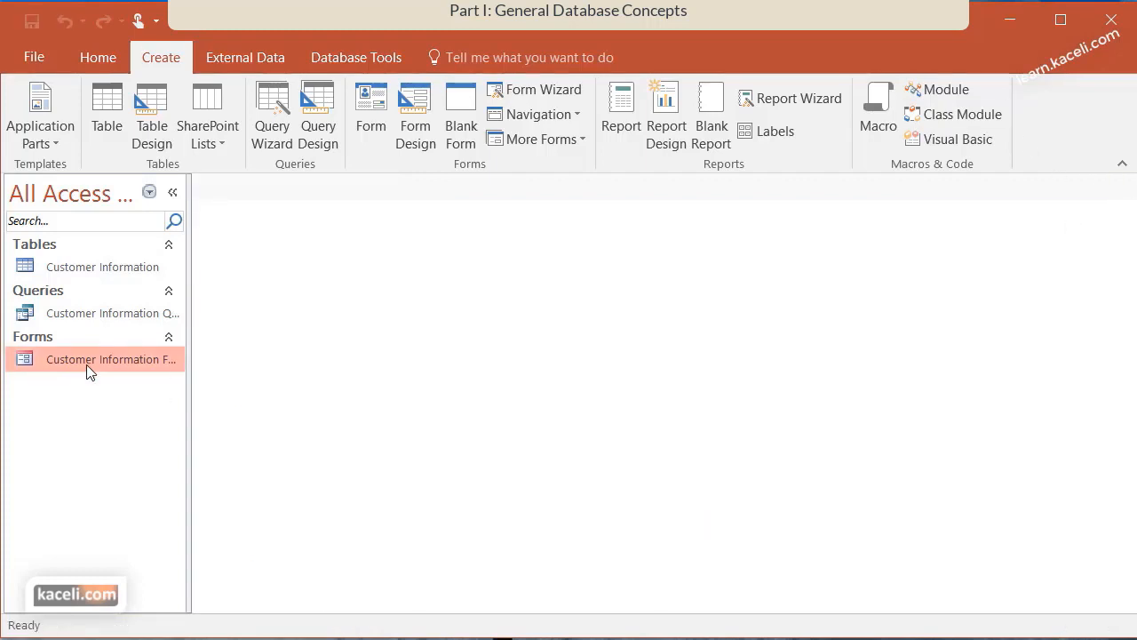
{"action": "double_click", "coordinate": [81, 314]}
{"action": "left_click", "coordinate": [293, 308]}
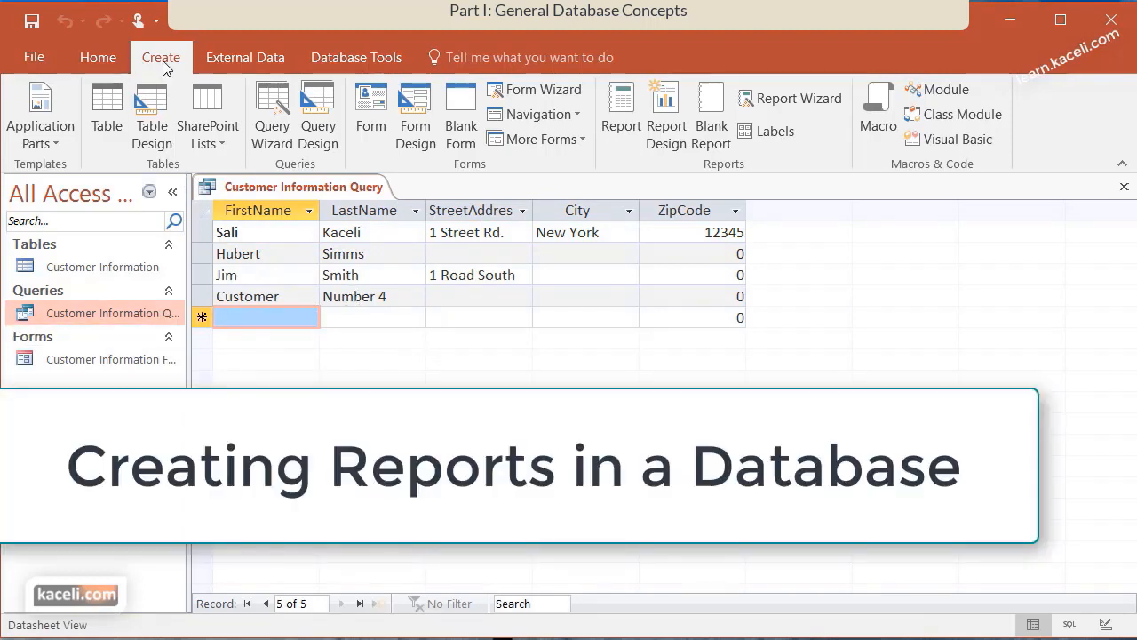
- Start the Report Wizard on the Customer Information table and include CustomerID, FirstName, LastName, StreetAddress, City, State and ZipCode
{"action": "left_click", "coordinate": [102, 266]}
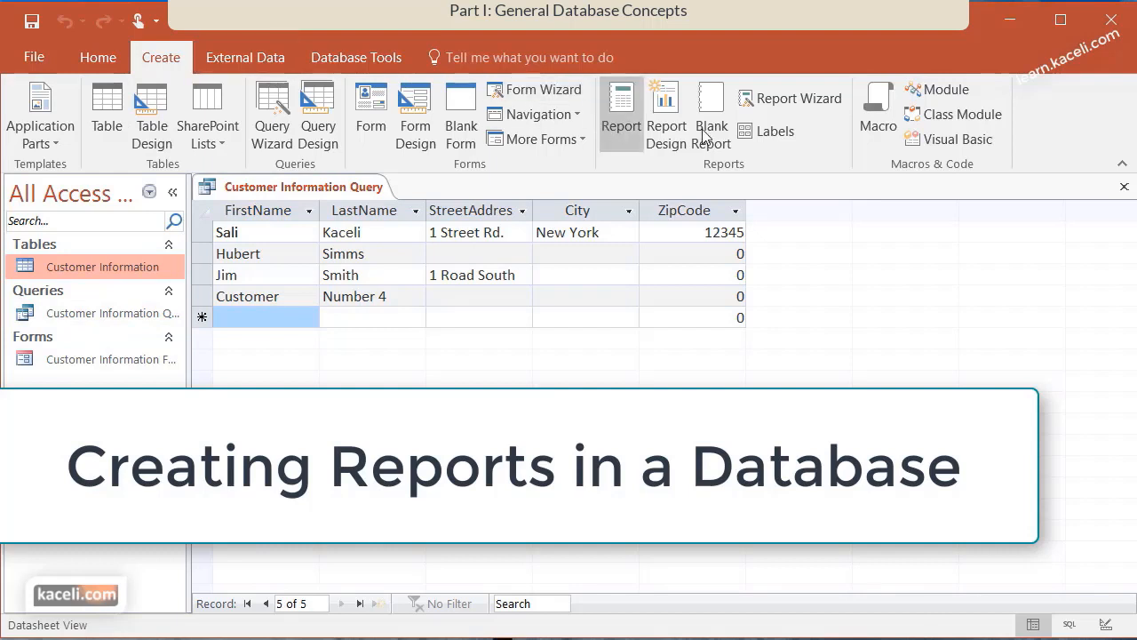
{"action": "left_click", "coordinate": [765, 98]}
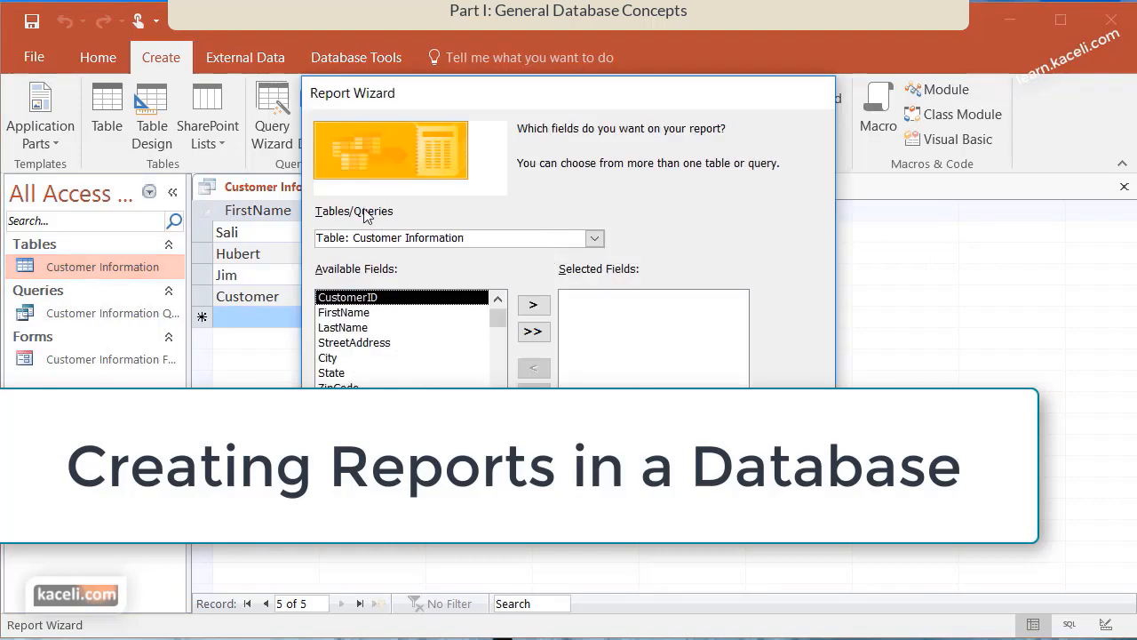
{"action": "left_click", "coordinate": [595, 239]}
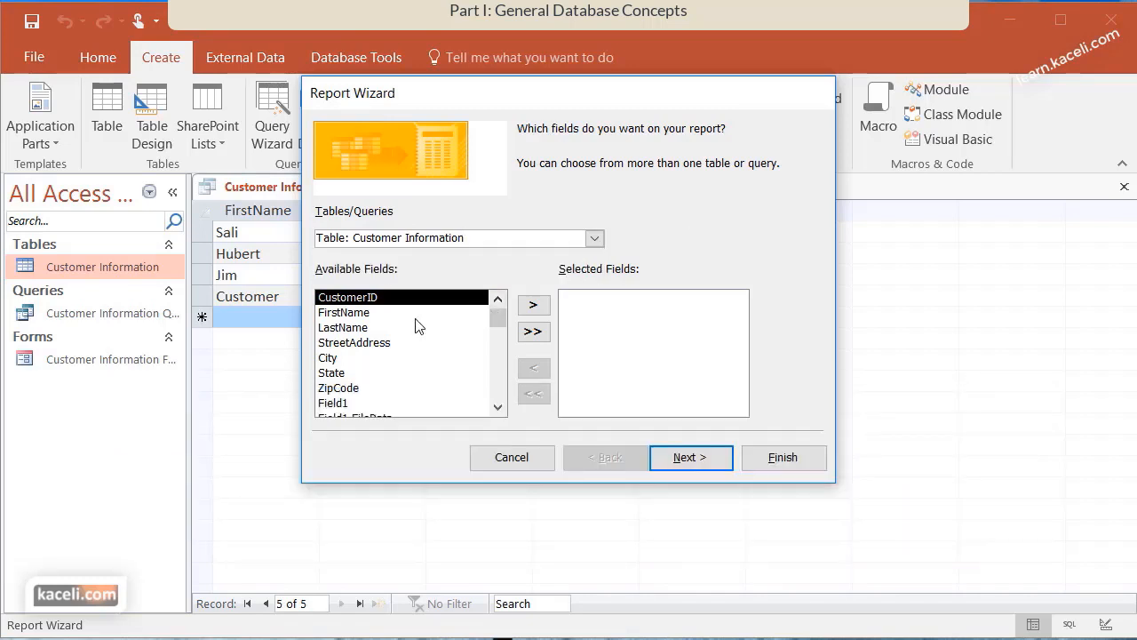
{"action": "left_click", "coordinate": [416, 314]}
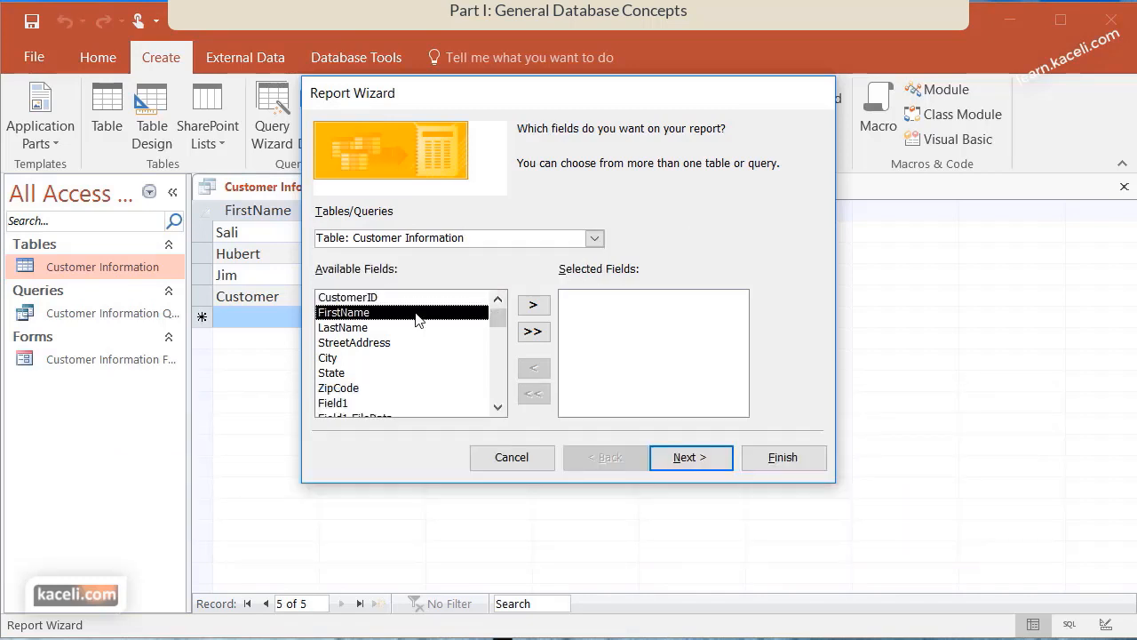
{"action": "left_click", "coordinate": [418, 299]}
{"action": "left_click", "coordinate": [533, 304]}
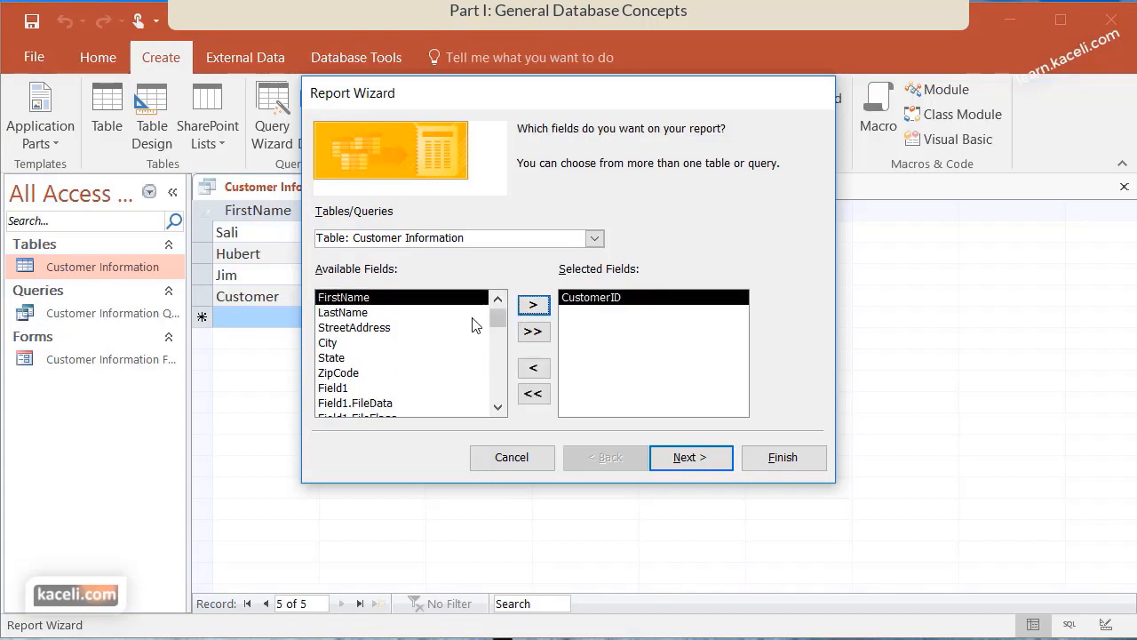
{"action": "left_click", "coordinate": [534, 304]}
{"action": "left_click", "coordinate": [534, 305]}
{"action": "left_click", "coordinate": [534, 304]}
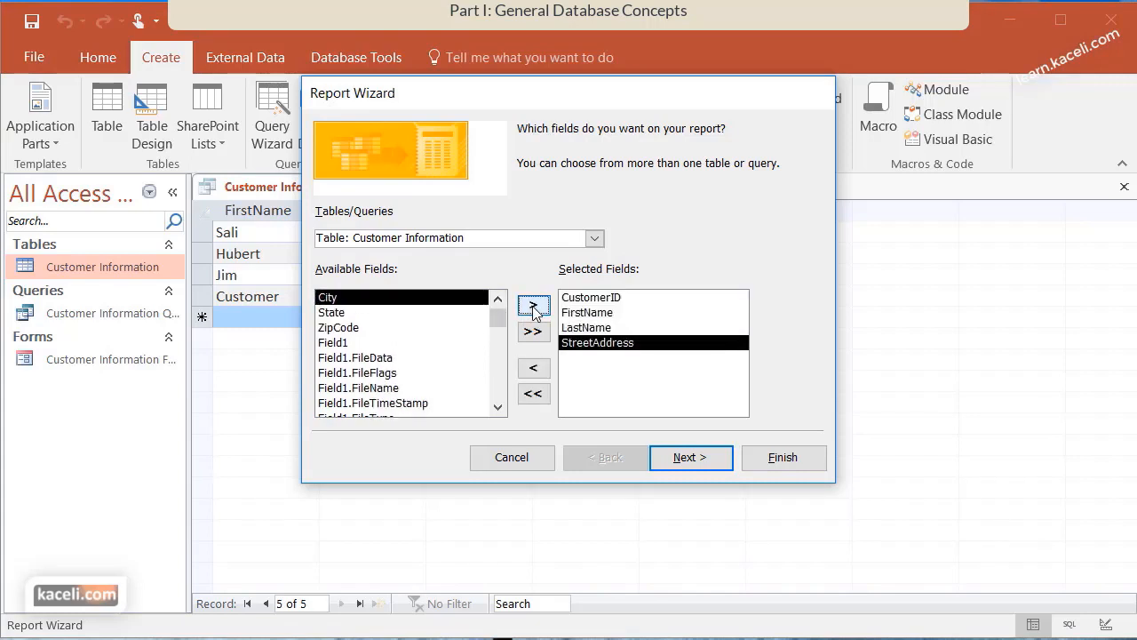
{"action": "left_click", "coordinate": [533, 305]}
{"action": "left_click", "coordinate": [534, 305]}
{"action": "left_click", "coordinate": [534, 305]}
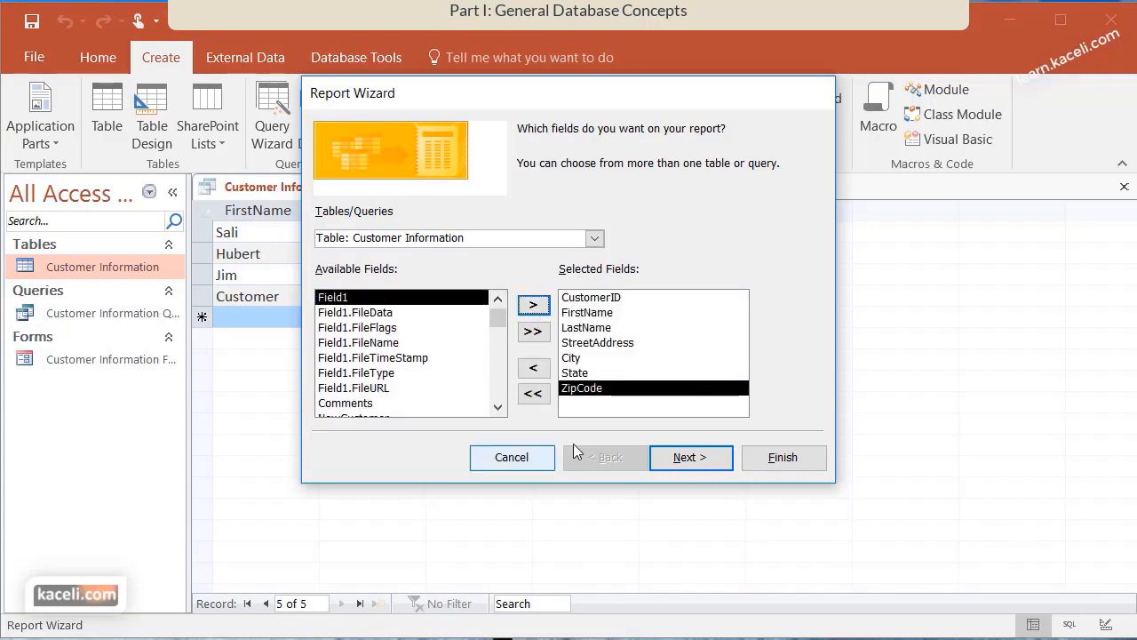
- Sort the report by FirstName in ascending order, title it Customer Information, and finish it in preview to view the page
{"action": "left_click", "coordinate": [691, 458]}
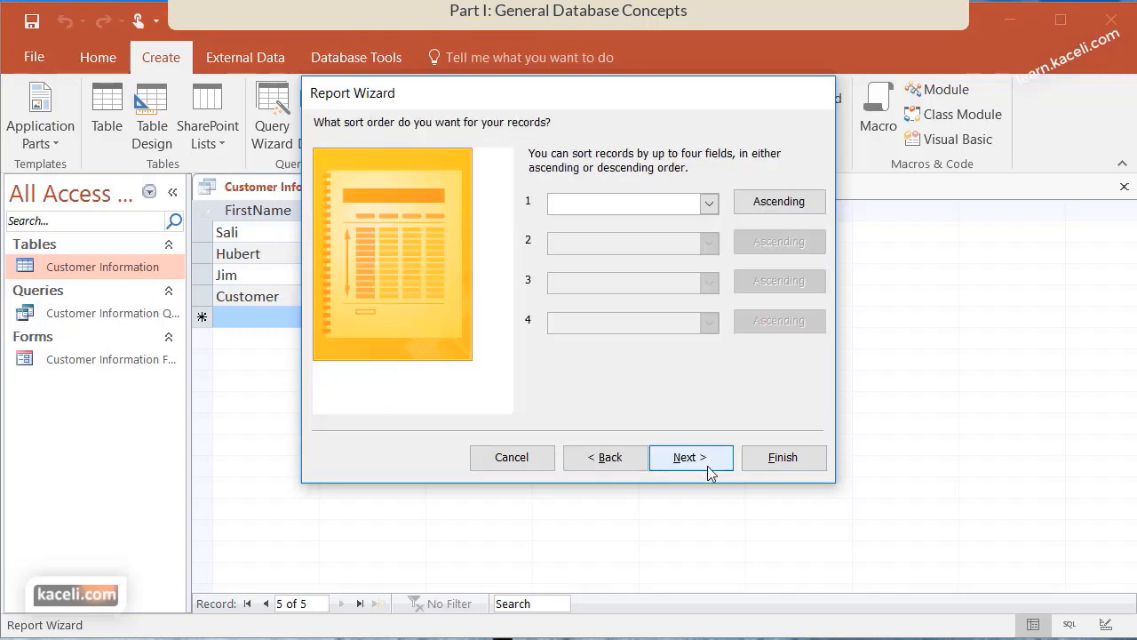
{"action": "left_click", "coordinate": [709, 203]}
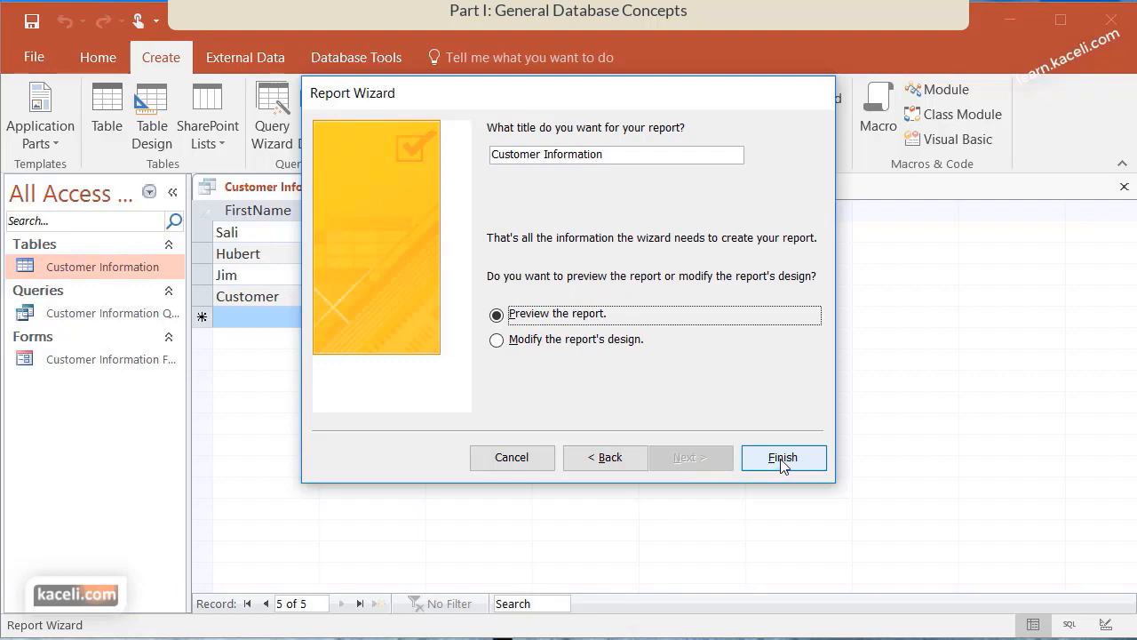
{"action": "left_click", "coordinate": [782, 460]}
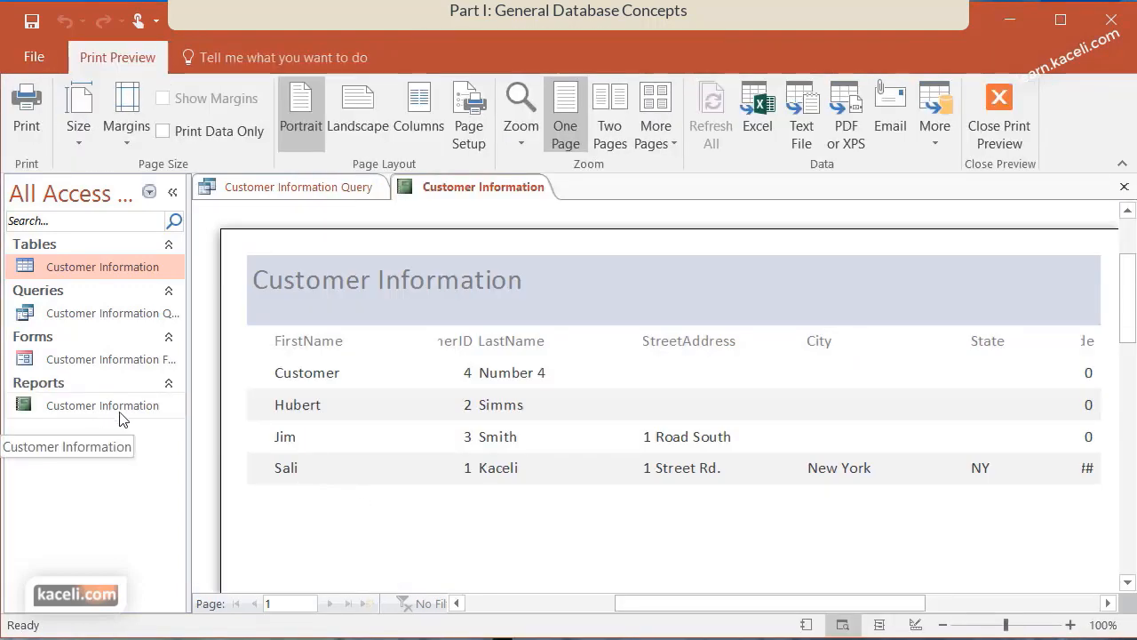
{"action": "left_click", "coordinate": [122, 419]}
{"action": "left_click", "coordinate": [1077, 626]}
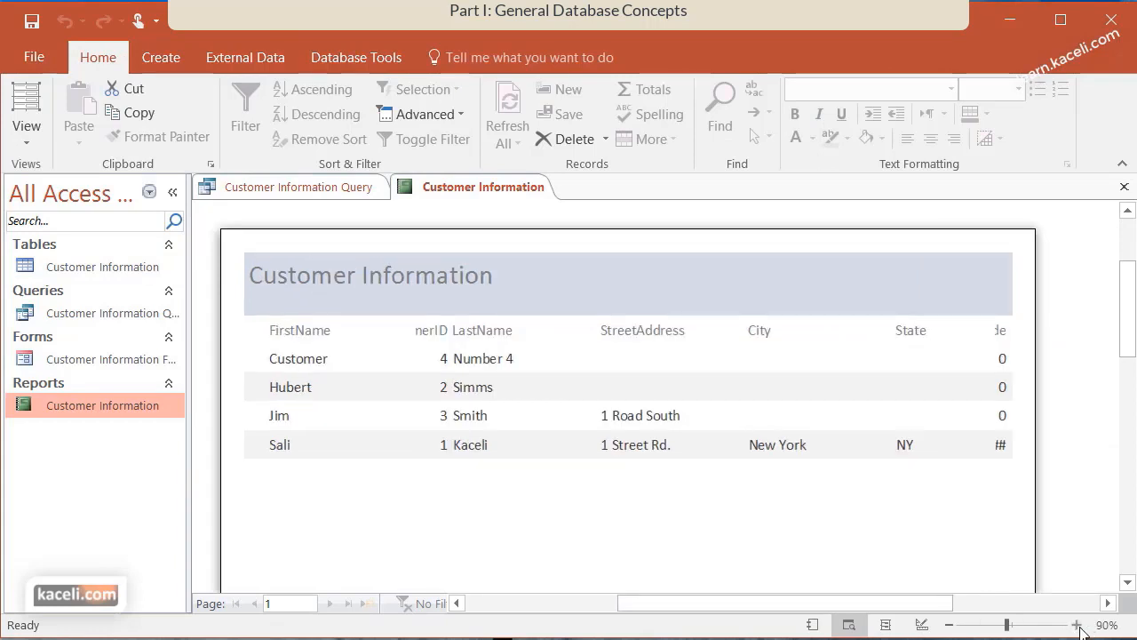
- Adjust the data column widths in Layout View of the Customer Information report, and switch its view to check the layout
{"action": "left_click", "coordinate": [1078, 626]}
{"action": "left_click", "coordinate": [27, 131]}
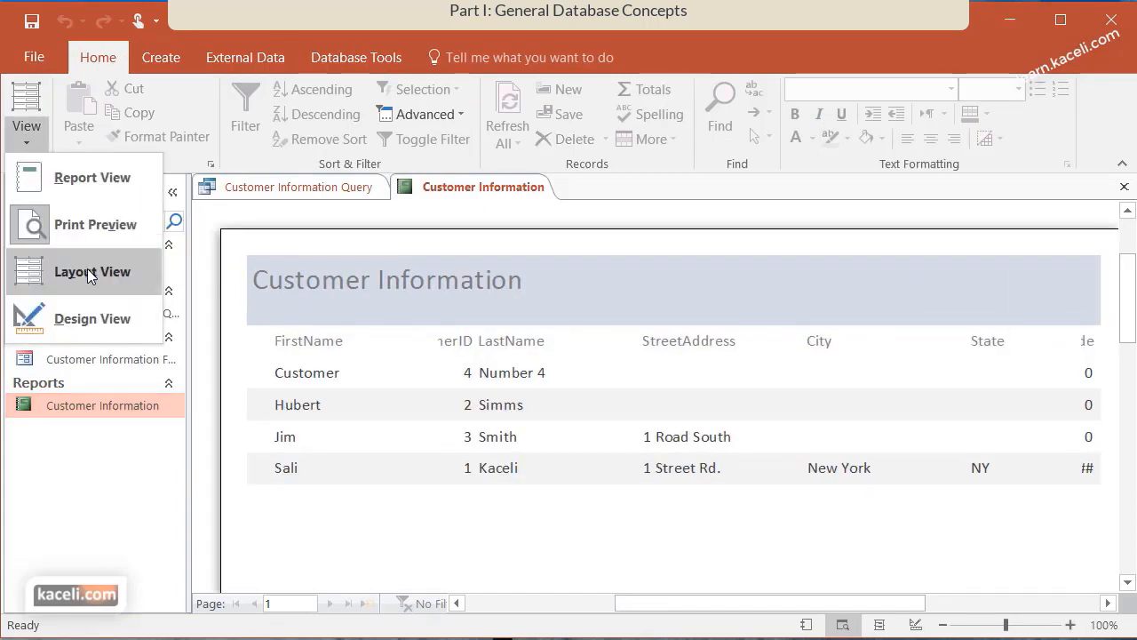
{"action": "left_click", "coordinate": [87, 271]}
{"action": "left_click_drag", "start_coordinate": [403, 342], "coordinate": [380, 343]}
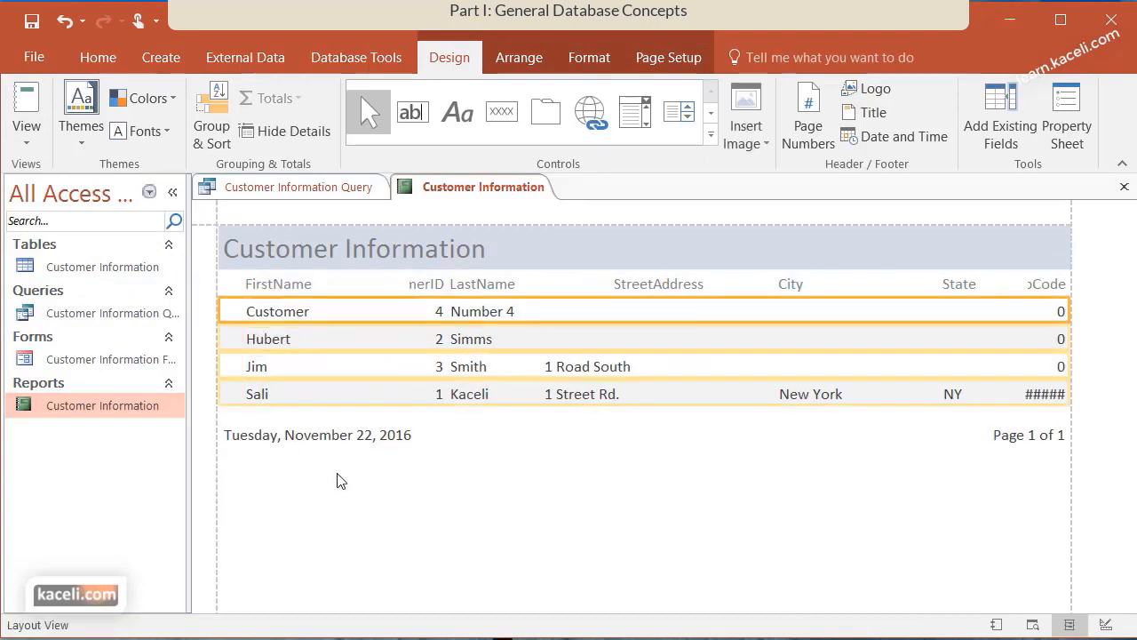
{"action": "left_click", "coordinate": [415, 487]}
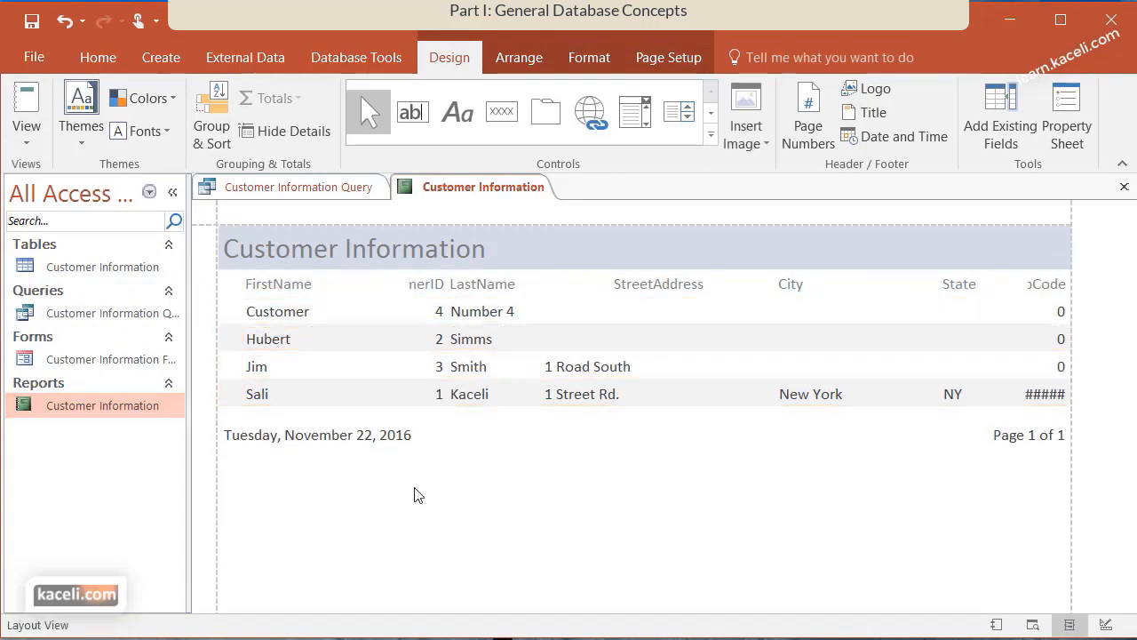
{"action": "left_click", "coordinate": [27, 134]}
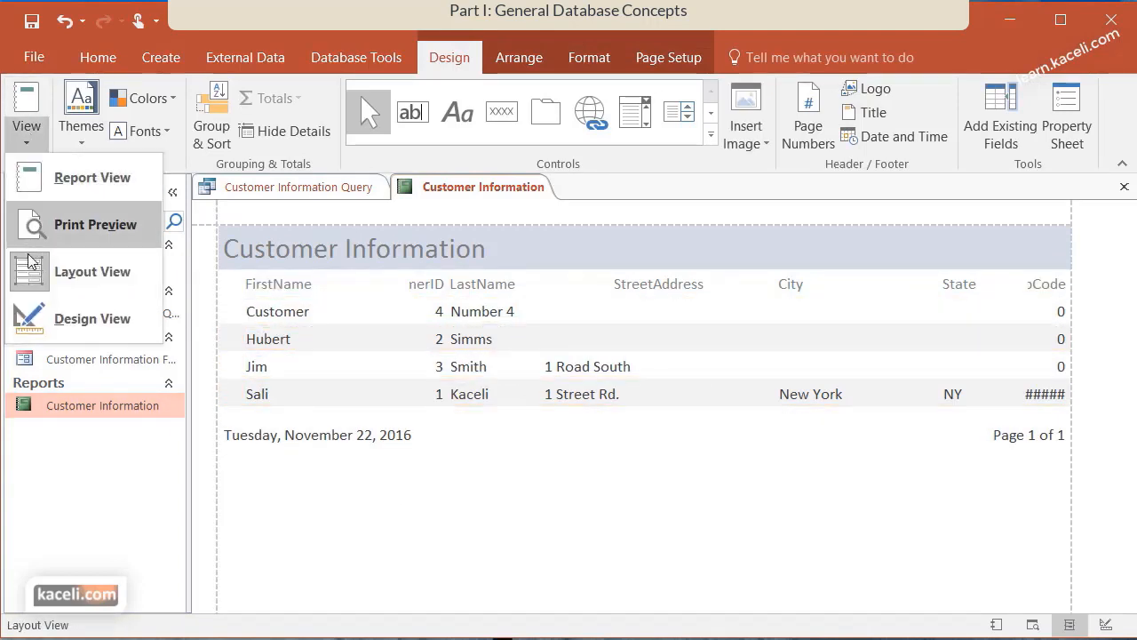
{"action": "left_click", "coordinate": [96, 322]}
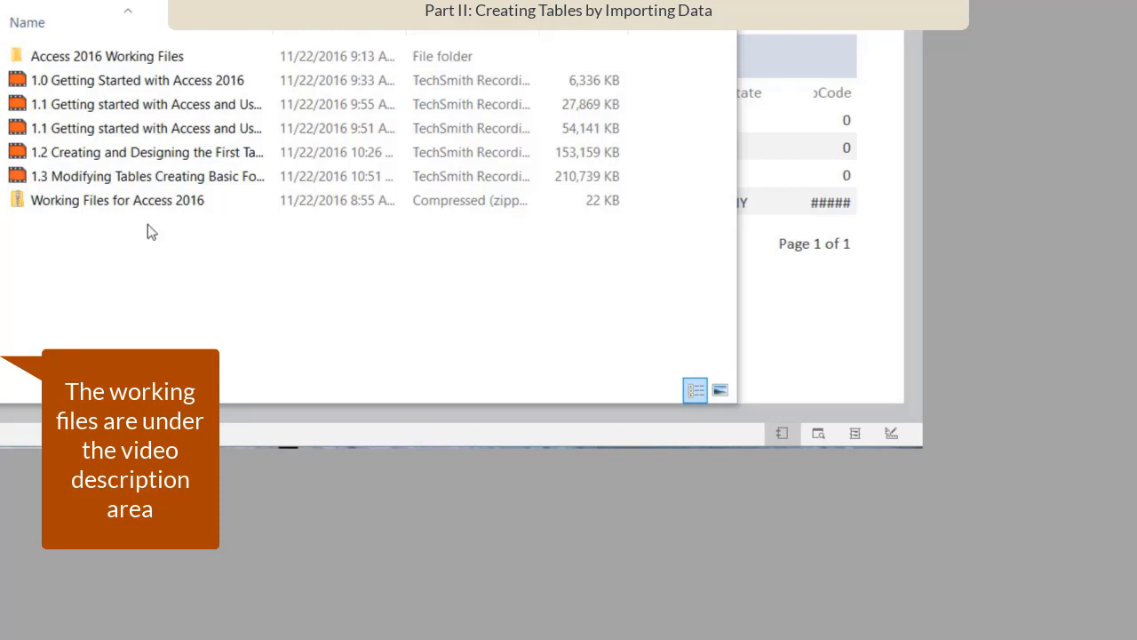
- In File Explorer, extract the zipped Working Files for Access 2016 and open the extracted Access files for assignment 1 folder
{"action": "left_click", "coordinate": [64, 217]}
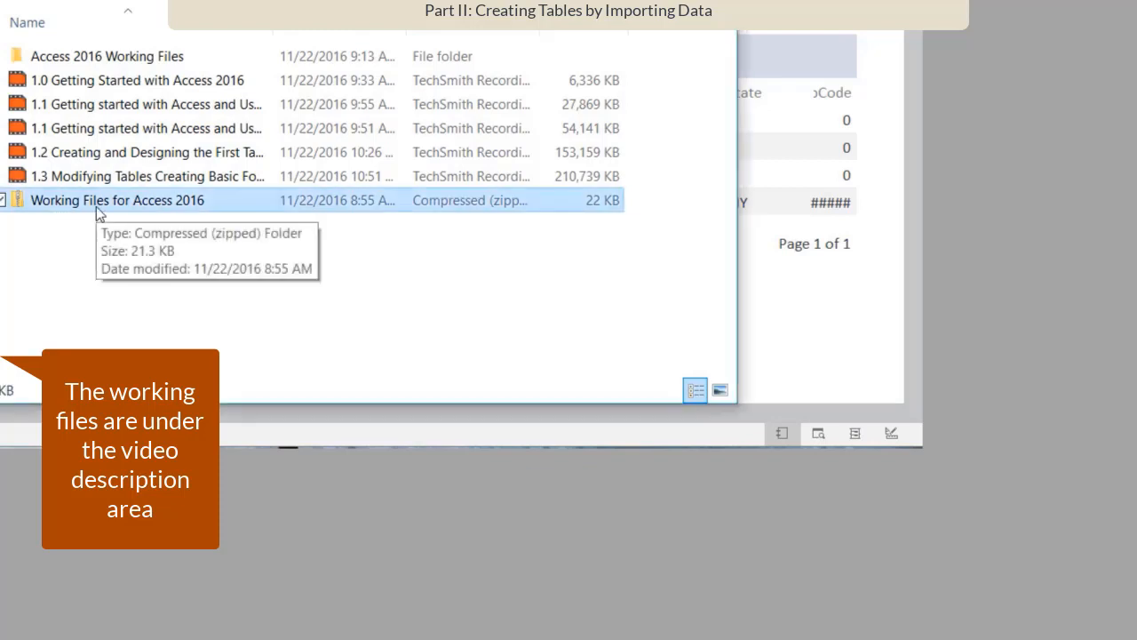
{"action": "double_click", "coordinate": [93, 204]}
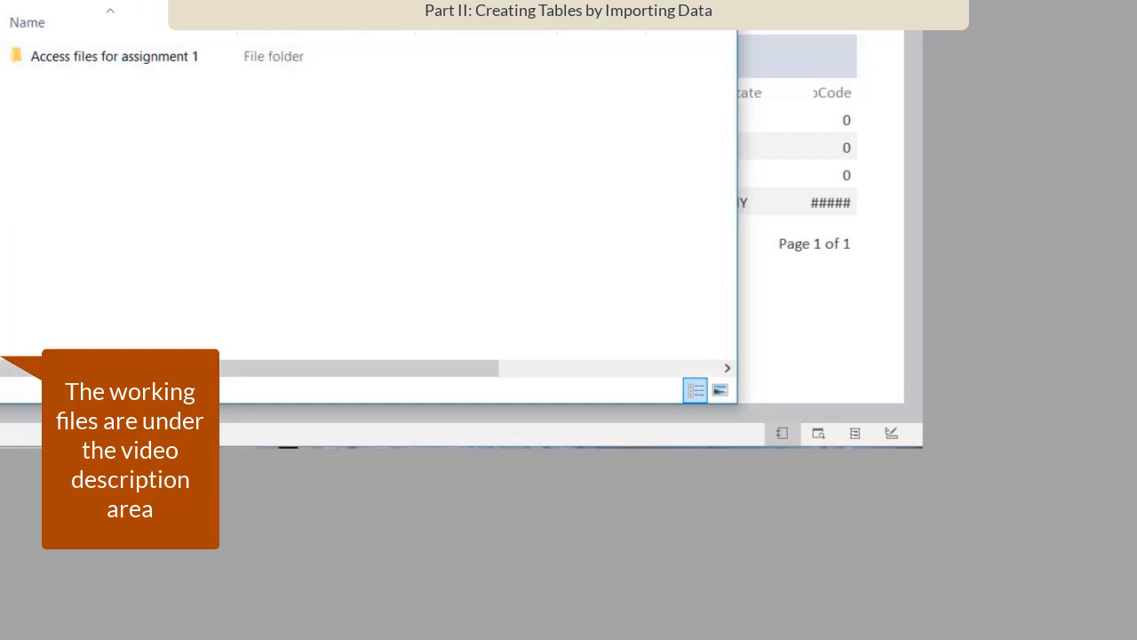
{"action": "left_click", "coordinate": [475, 177]}
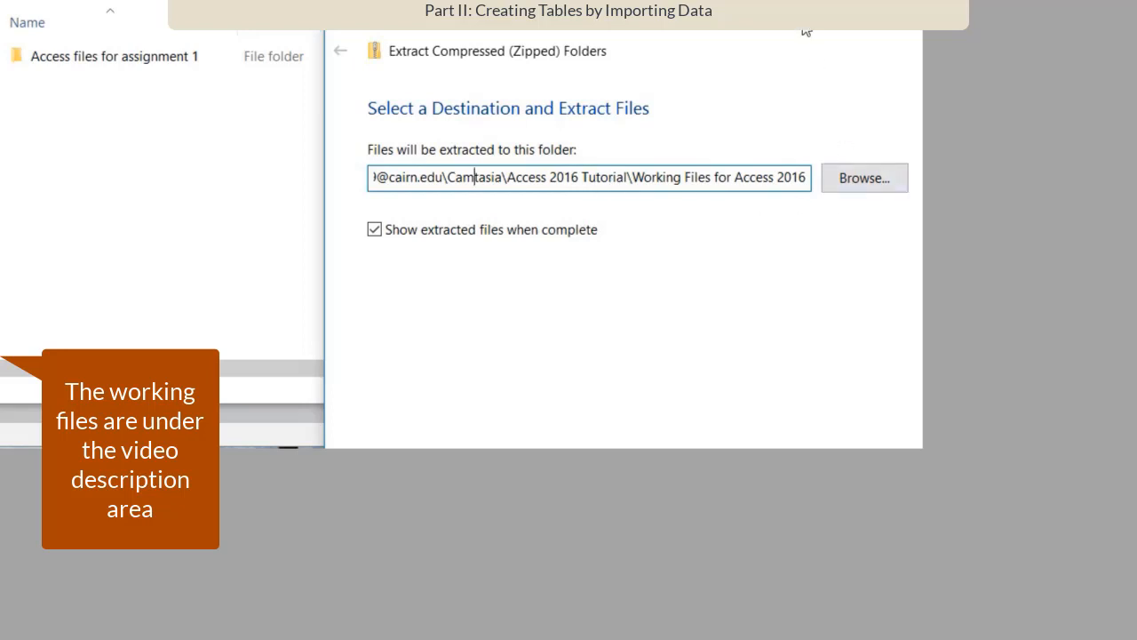
{"action": "left_click", "coordinate": [473, 406]}
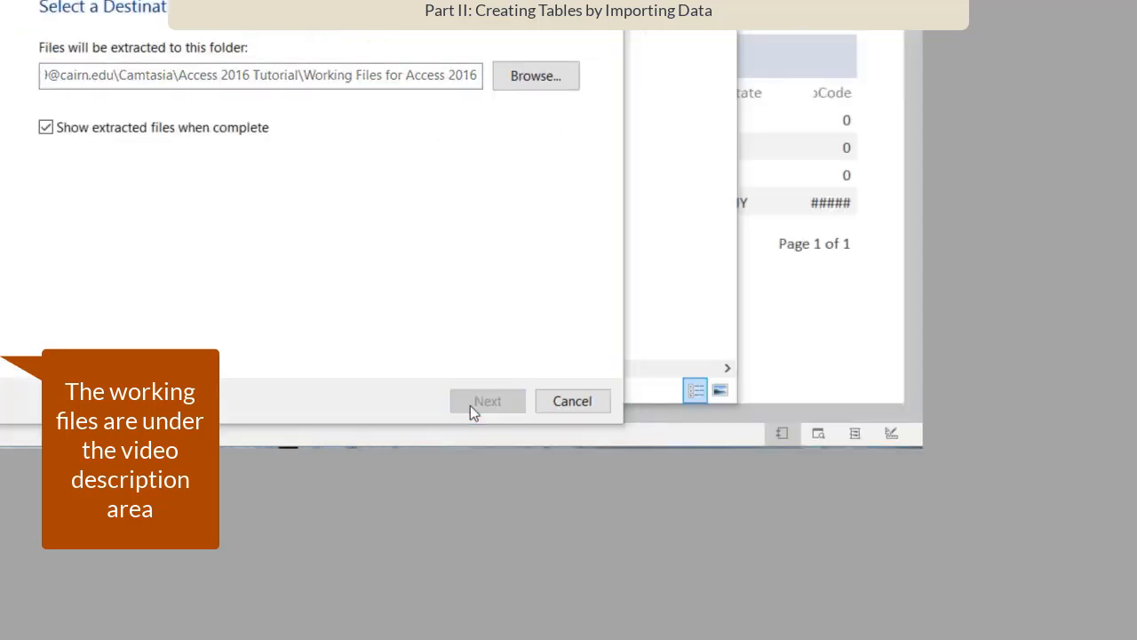
{"action": "double_click", "coordinate": [143, 215]}
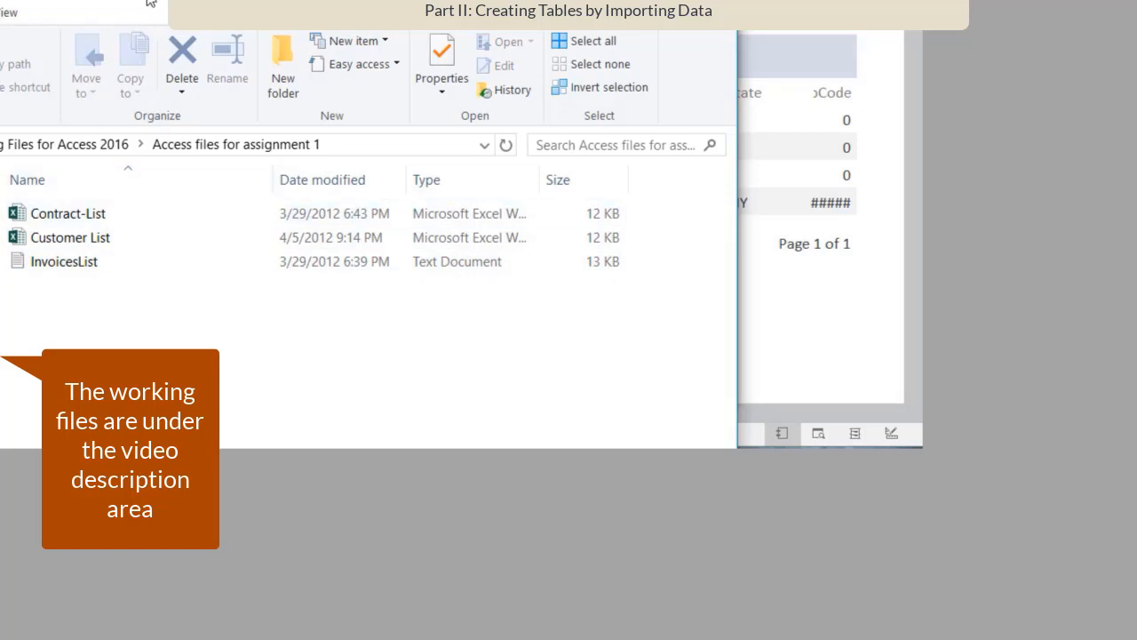
{"action": "left_click_drag", "start_coordinate": [146, 0], "coordinate": [193, 0]}
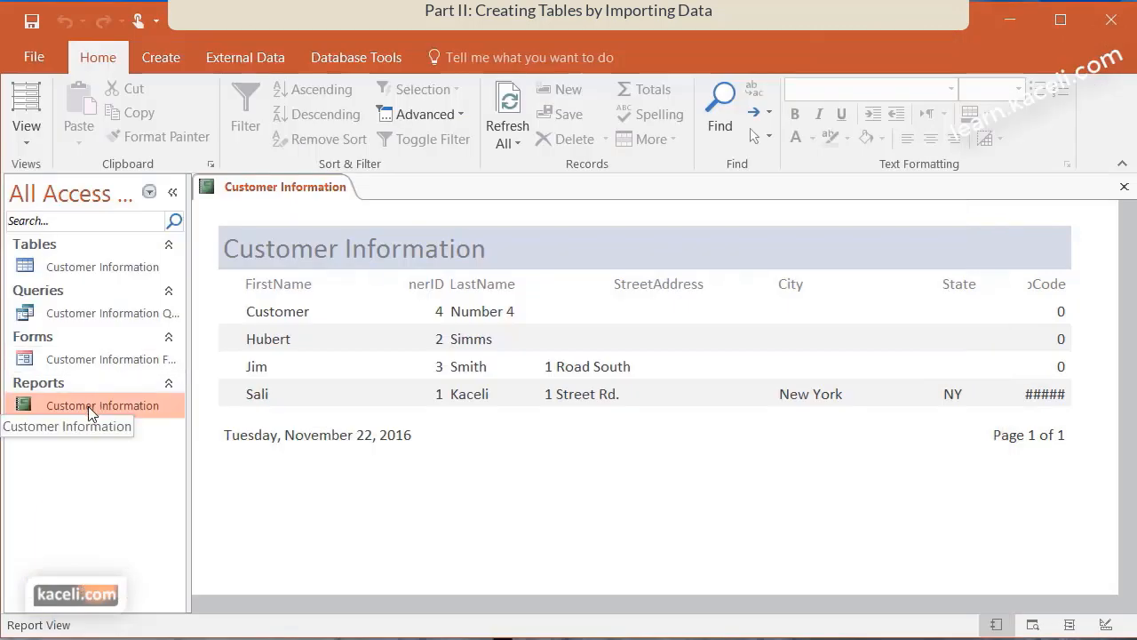
- Close the Customer Information report in Access, and close the Customer List workbook in Excel without saving its changes
{"action": "left_click", "coordinate": [84, 271]}
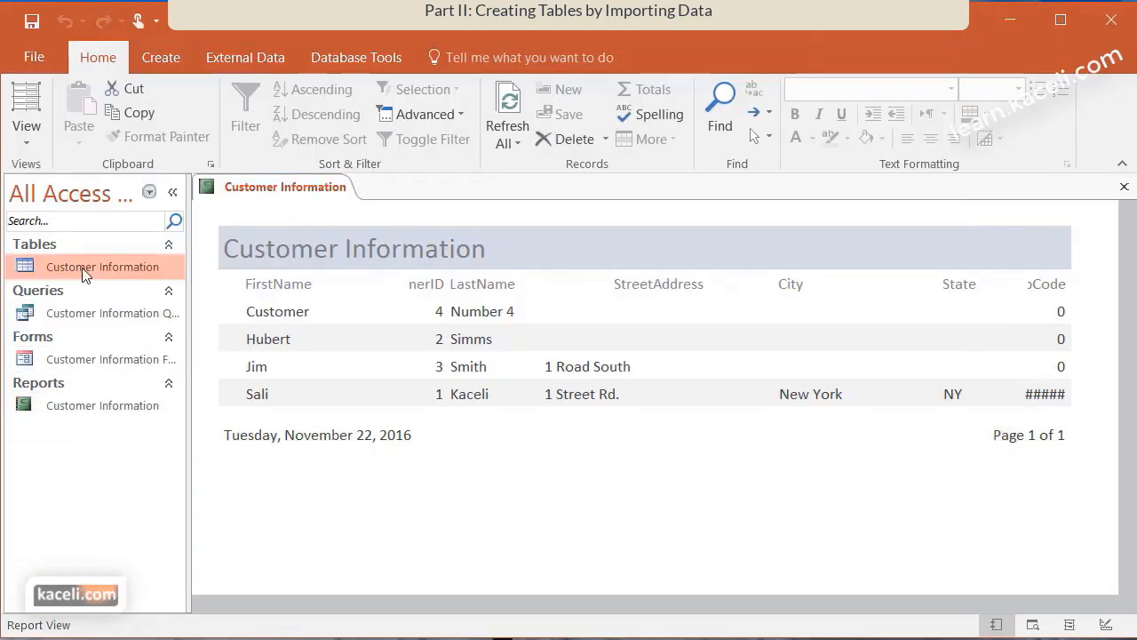
{"action": "left_click", "coordinate": [1124, 187]}
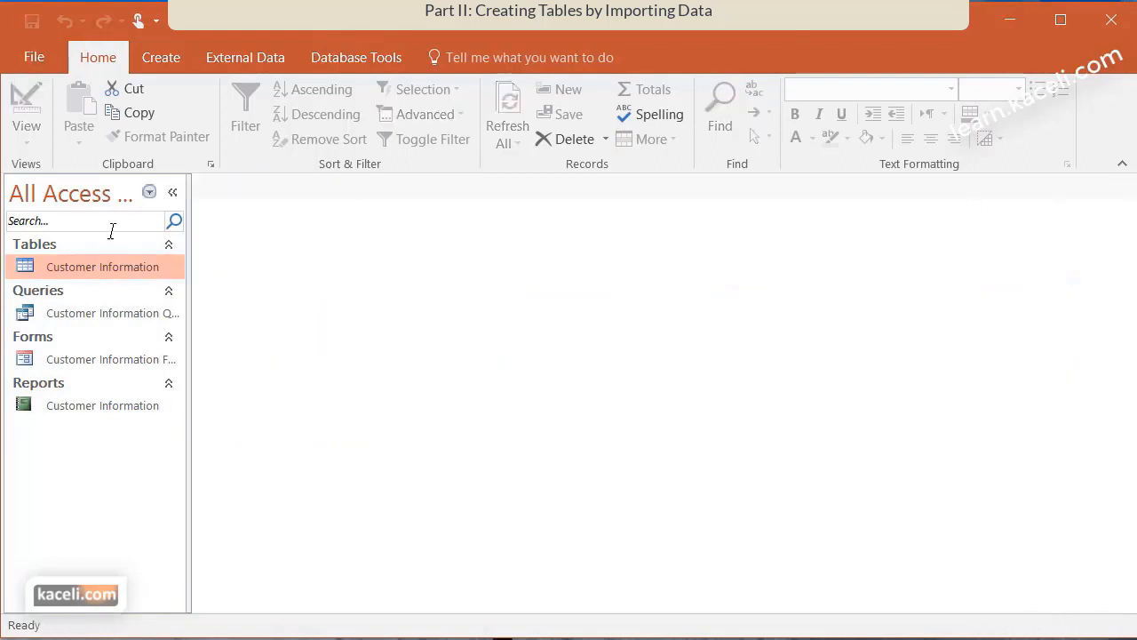
{"action": "double_click", "coordinate": [83, 266]}
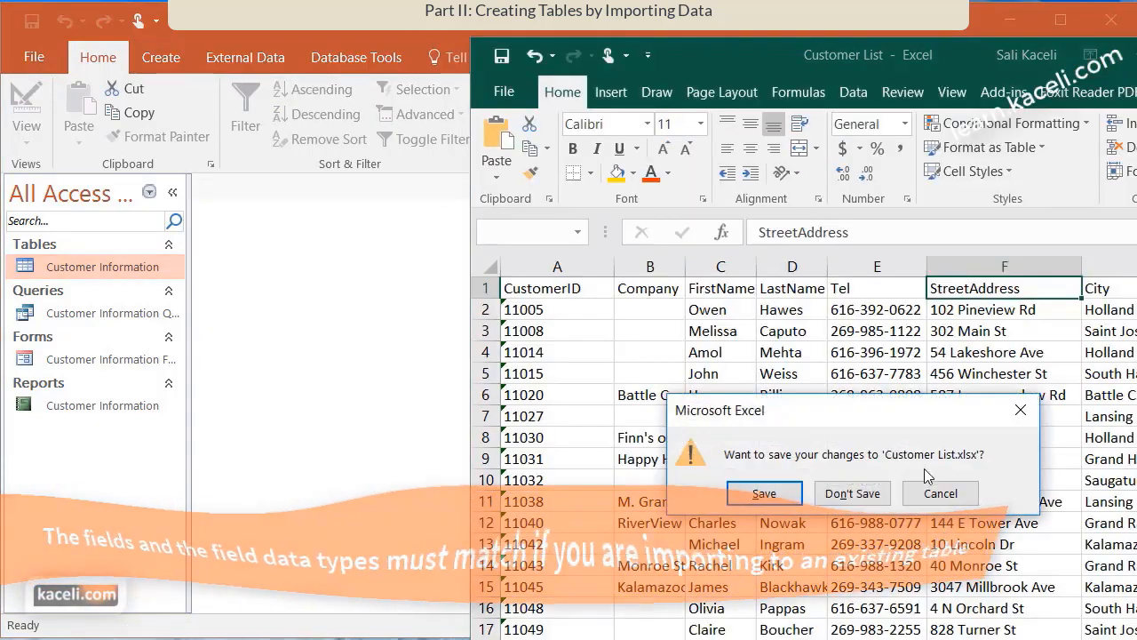
{"action": "key", "text": "alt+F4"}
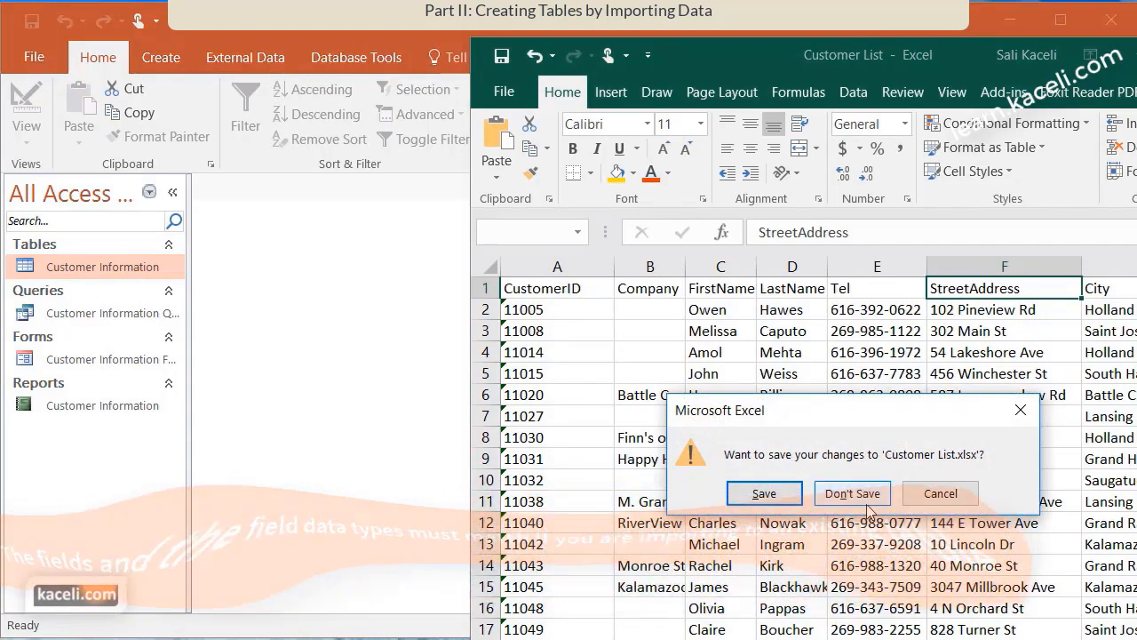
{"action": "left_click", "coordinate": [866, 503]}
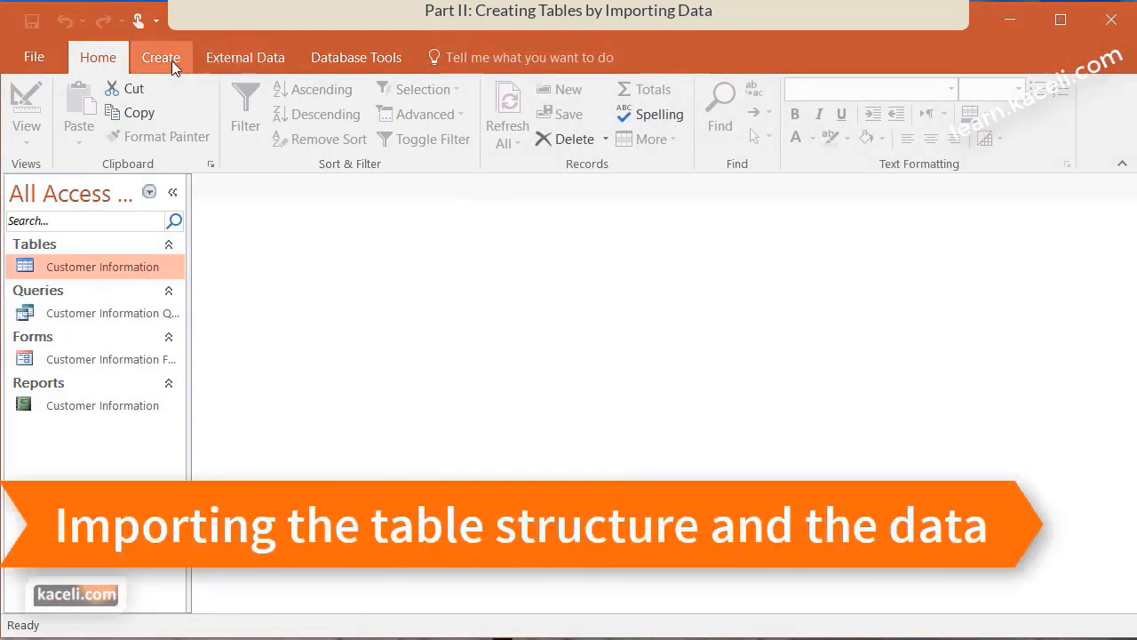
- Start an Excel import of Customer List.xlsx from the Access 2016 Working Files folder into a new table in the current database
{"action": "left_click", "coordinate": [233, 58]}
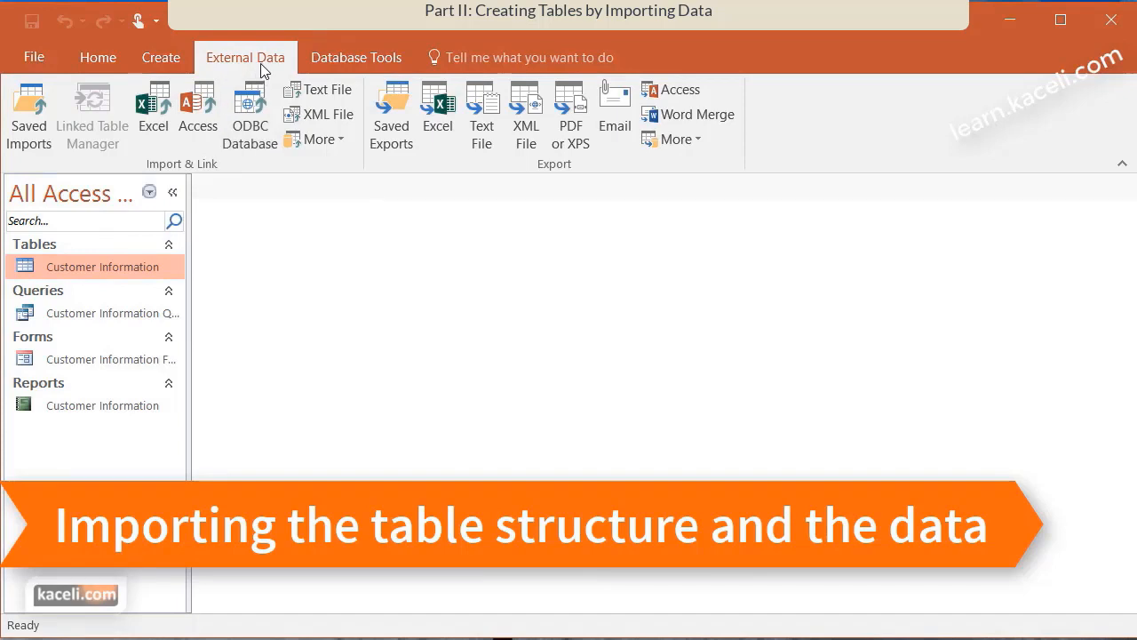
{"action": "left_click", "coordinate": [168, 104]}
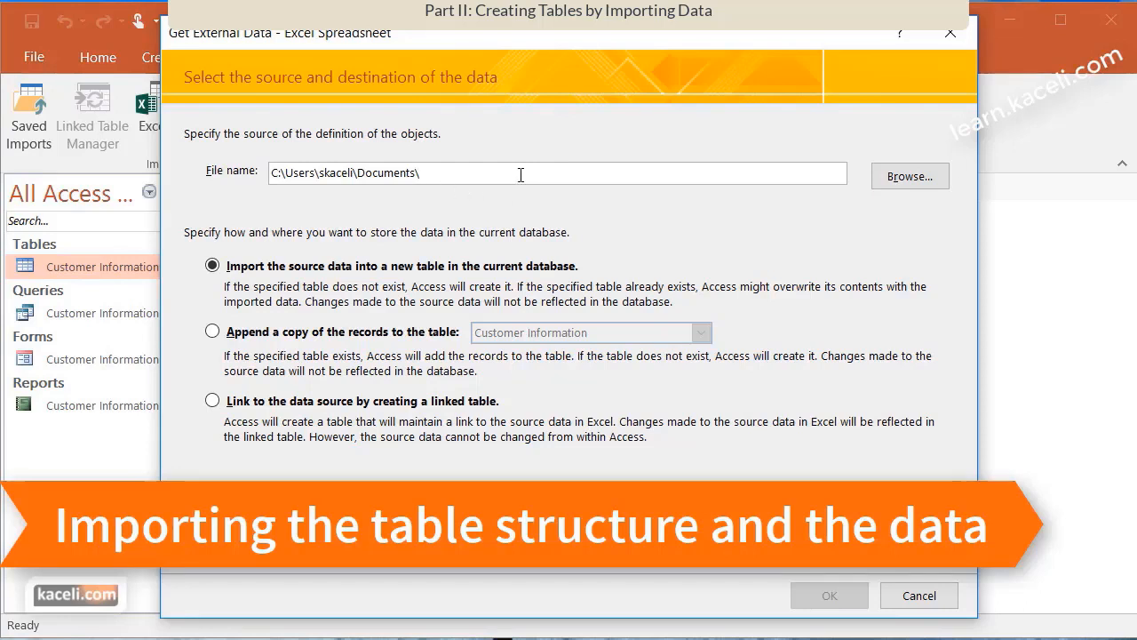
{"action": "left_click", "coordinate": [908, 182]}
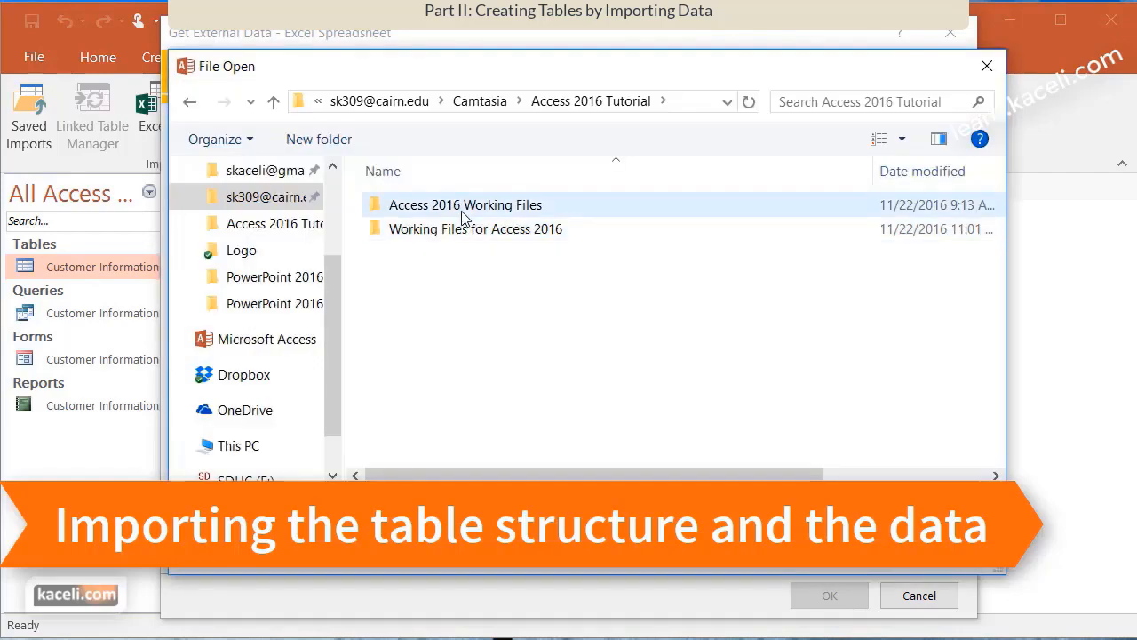
{"action": "double_click", "coordinate": [462, 213]}
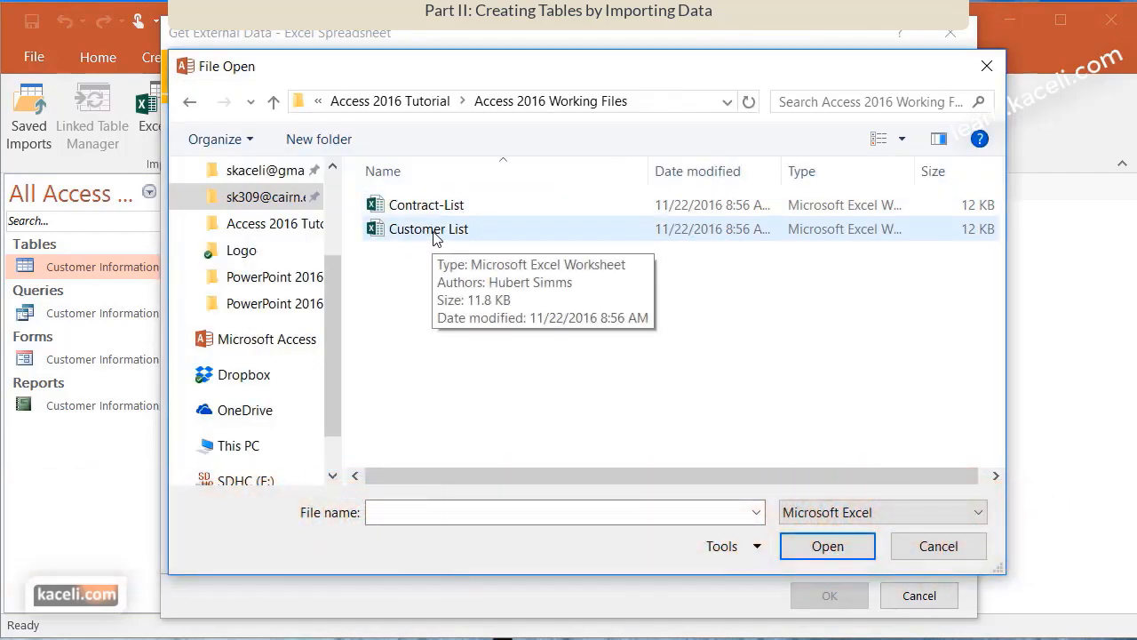
{"action": "left_click", "coordinate": [434, 233]}
{"action": "left_click", "coordinate": [827, 546]}
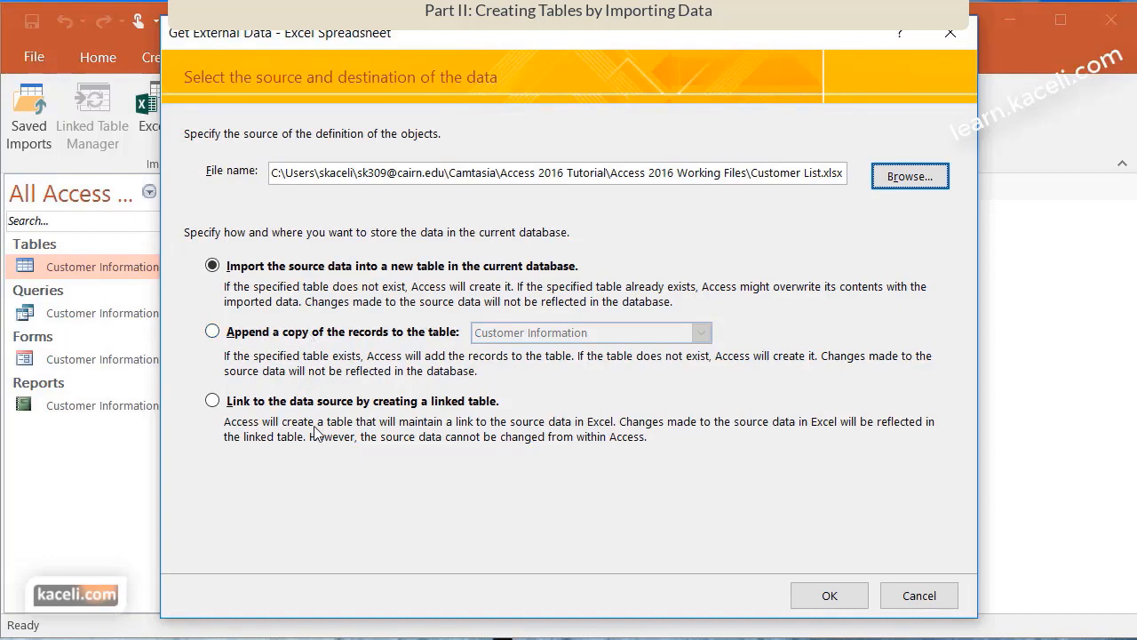
{"action": "left_click", "coordinate": [826, 595]}
- Treat the first row as column headings, and keep CustomerID as Short Text indexed Yes (Duplicates OK)
{"action": "left_click", "coordinate": [791, 582]}
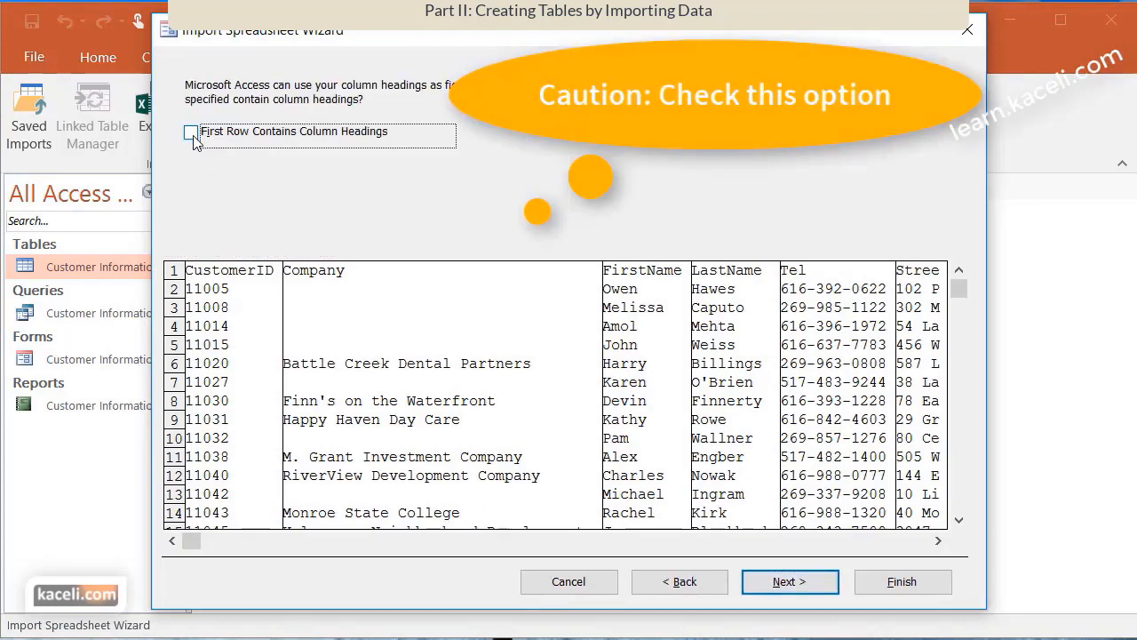
{"action": "left_click", "coordinate": [191, 133]}
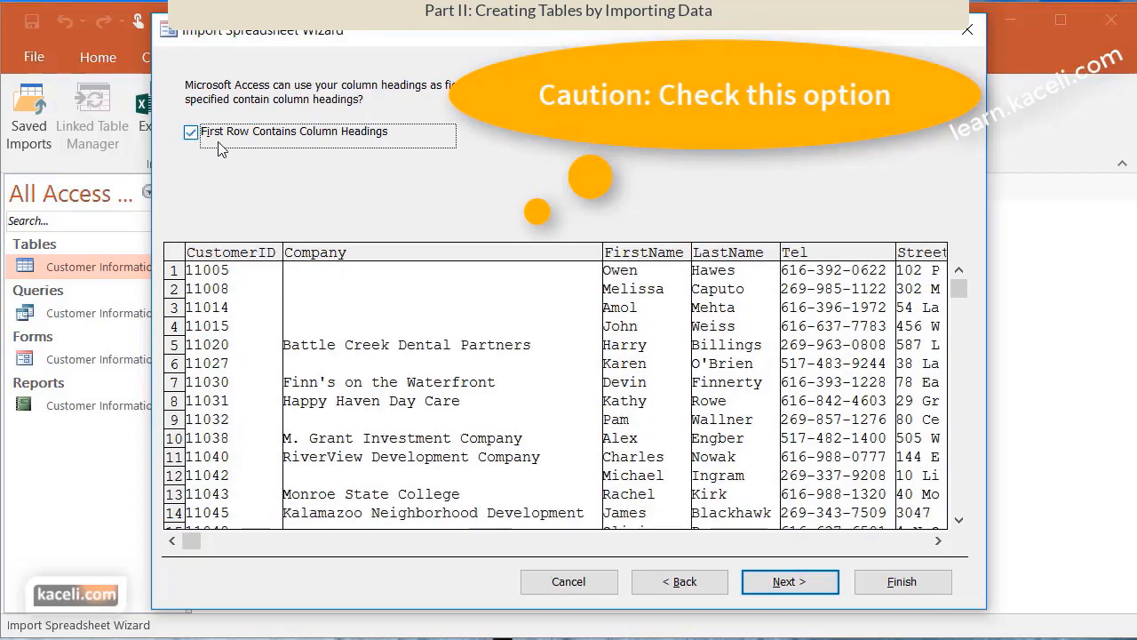
{"action": "left_click", "coordinate": [789, 581]}
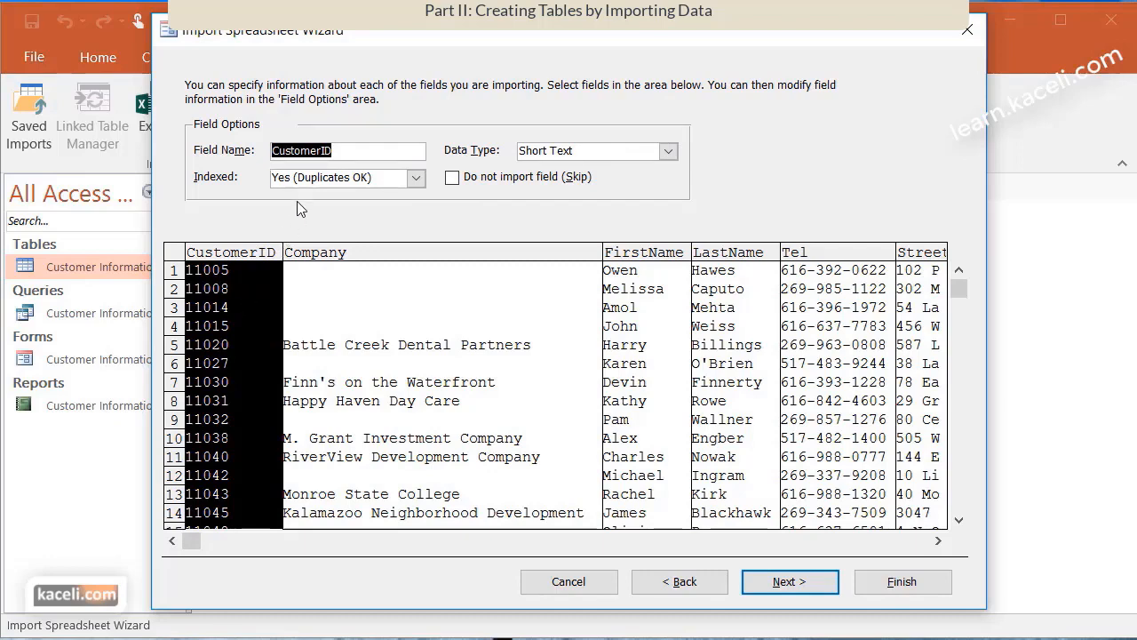
{"action": "left_click", "coordinate": [414, 180]}
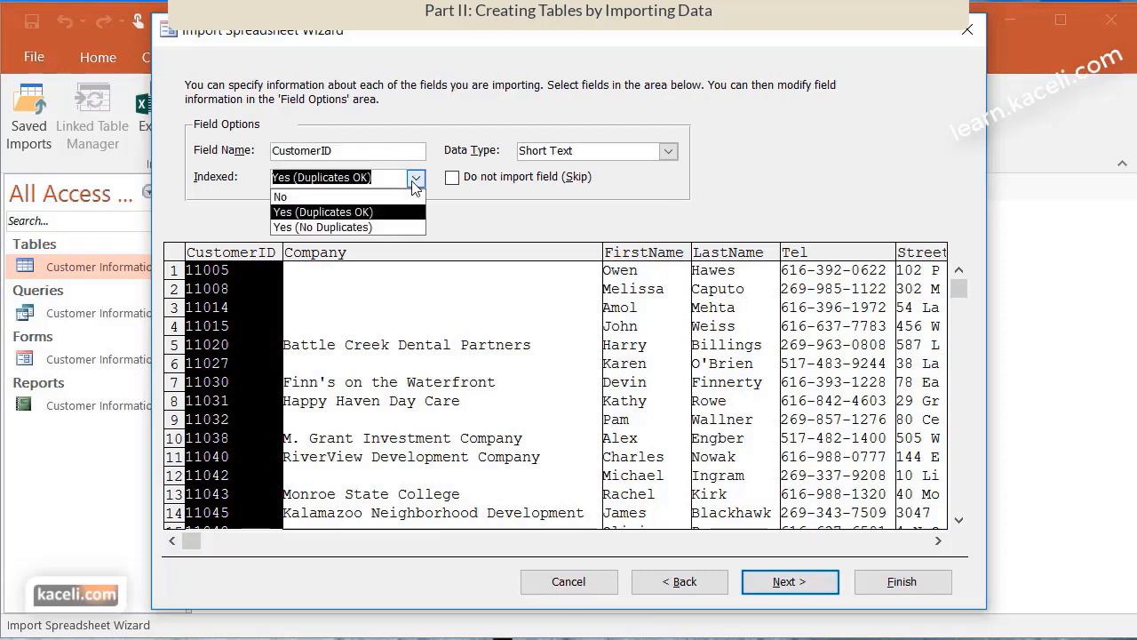
{"action": "left_click", "coordinate": [366, 213]}
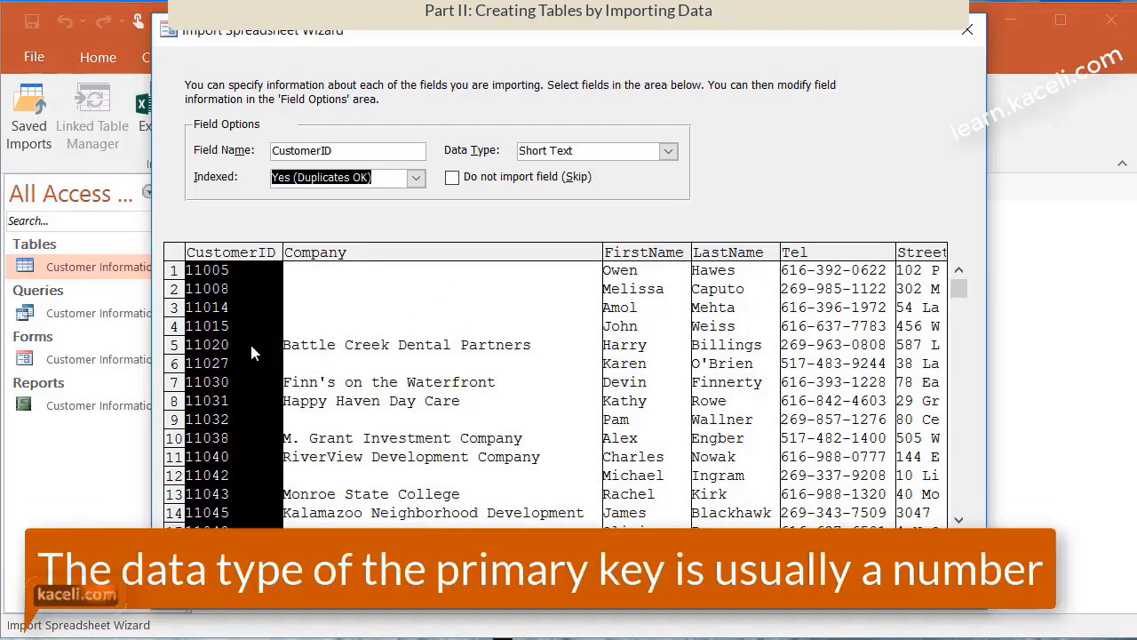
{"action": "left_click", "coordinate": [607, 150]}
{"action": "left_click", "coordinate": [787, 585]}
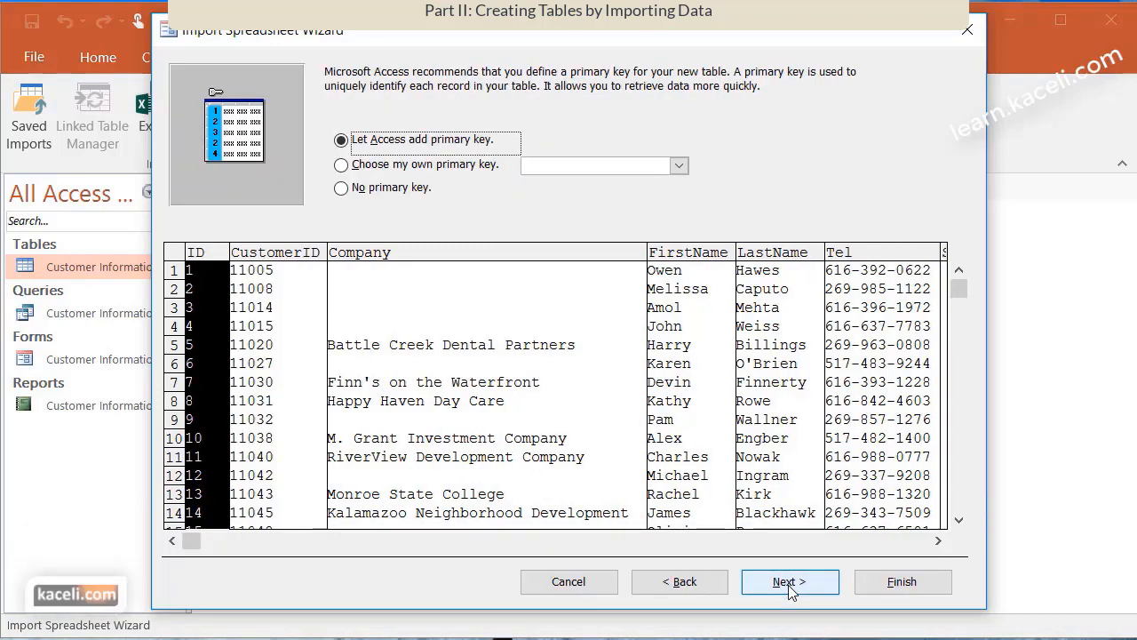
- Choose CustomerID as the primary key, name the imported table Customers, and finish the import without saving its steps
{"action": "left_click", "coordinate": [375, 166]}
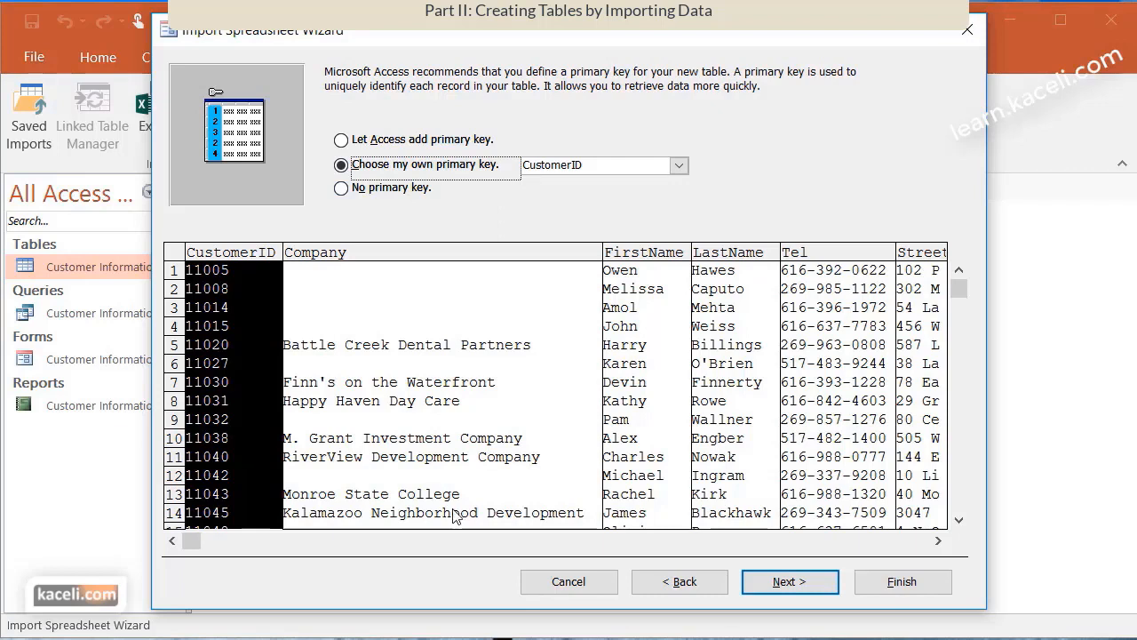
{"action": "left_click", "coordinate": [804, 586]}
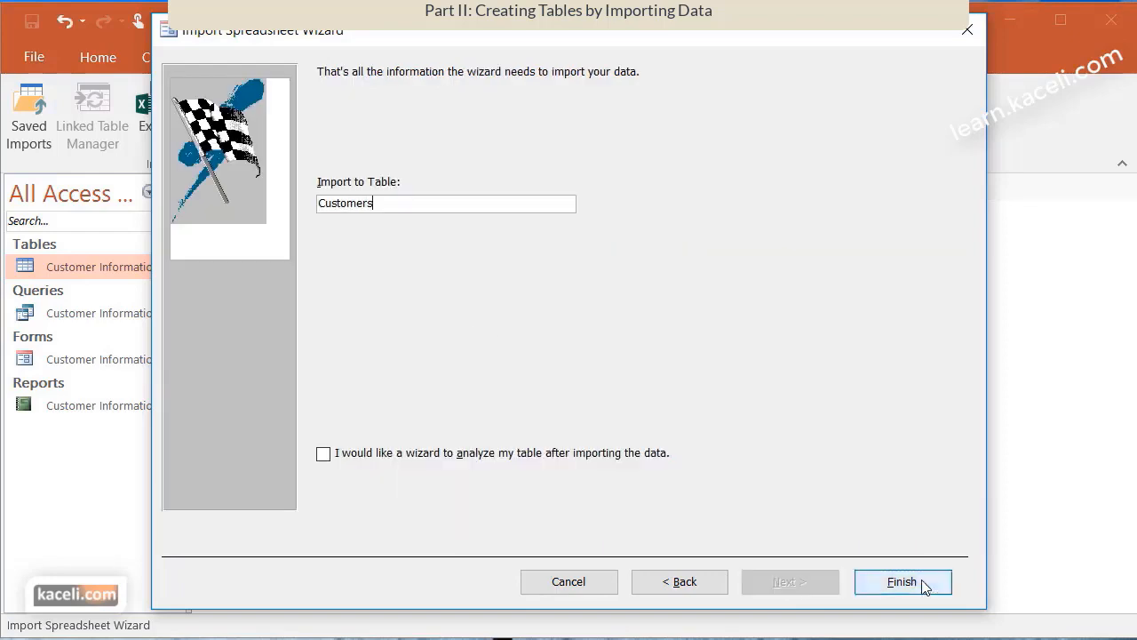
{"action": "type", "text": "s"}
{"action": "left_click", "coordinate": [921, 581]}
{"action": "left_click", "coordinate": [924, 603]}
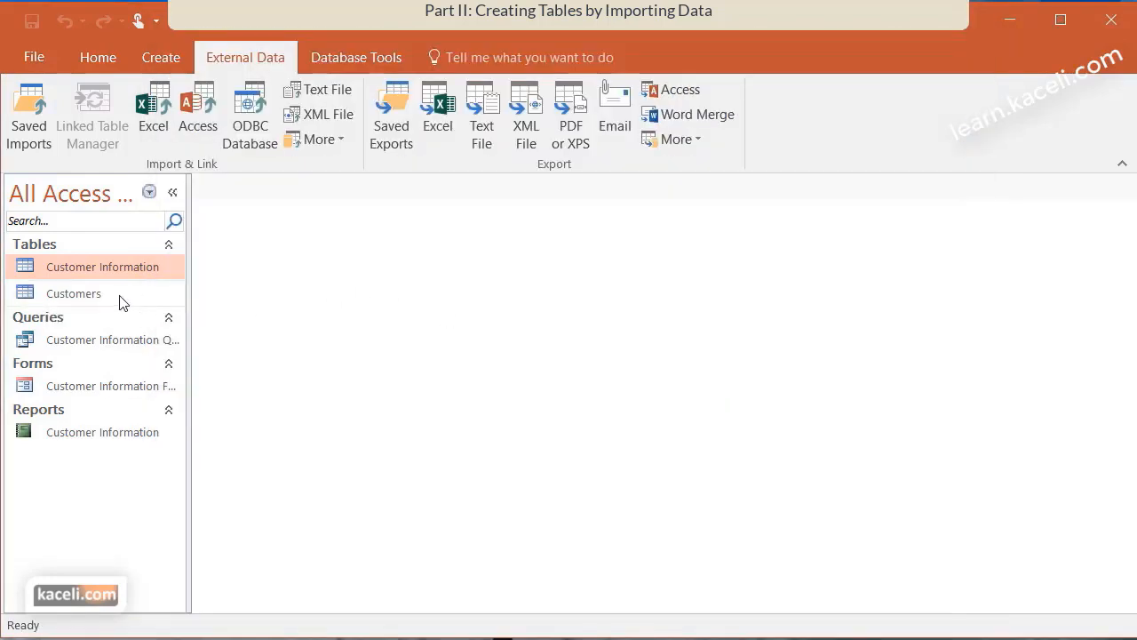
- Open the Customers table and look over its imported records
{"action": "left_click", "coordinate": [71, 297]}
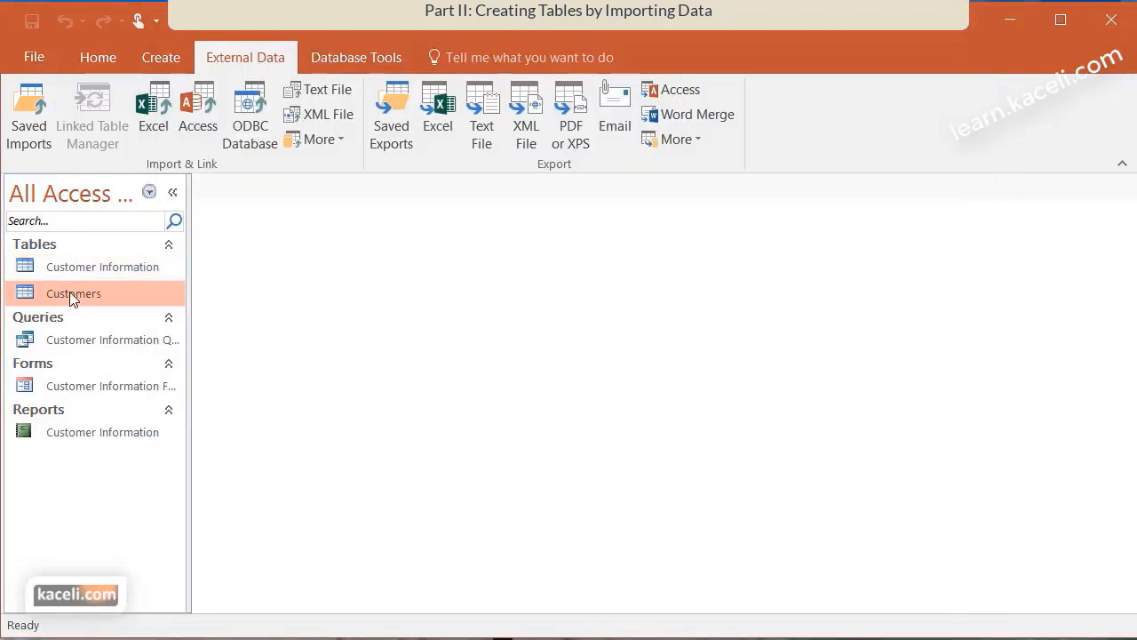
{"action": "double_click", "coordinate": [71, 293]}
{"action": "scroll", "coordinate": [671, 467], "scroll_direction": "down", "scroll_amount": 2}
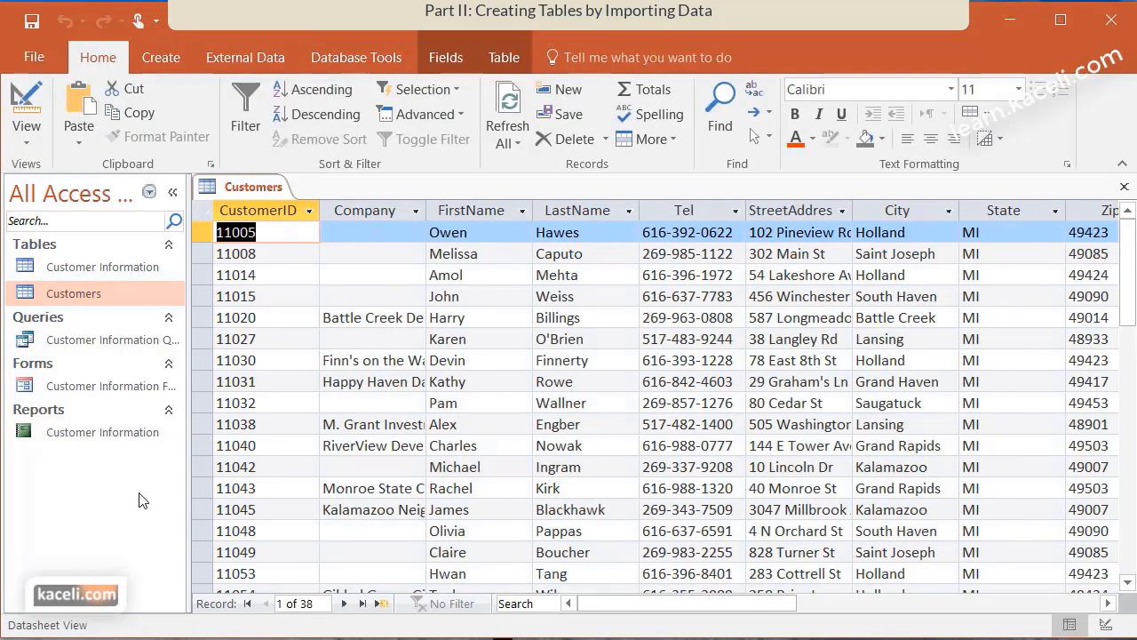
- Start an Excel import of Contract-List.xlsx from the Access 2016 Working Files folder into a new table in the current database
{"action": "left_click", "coordinate": [226, 62]}
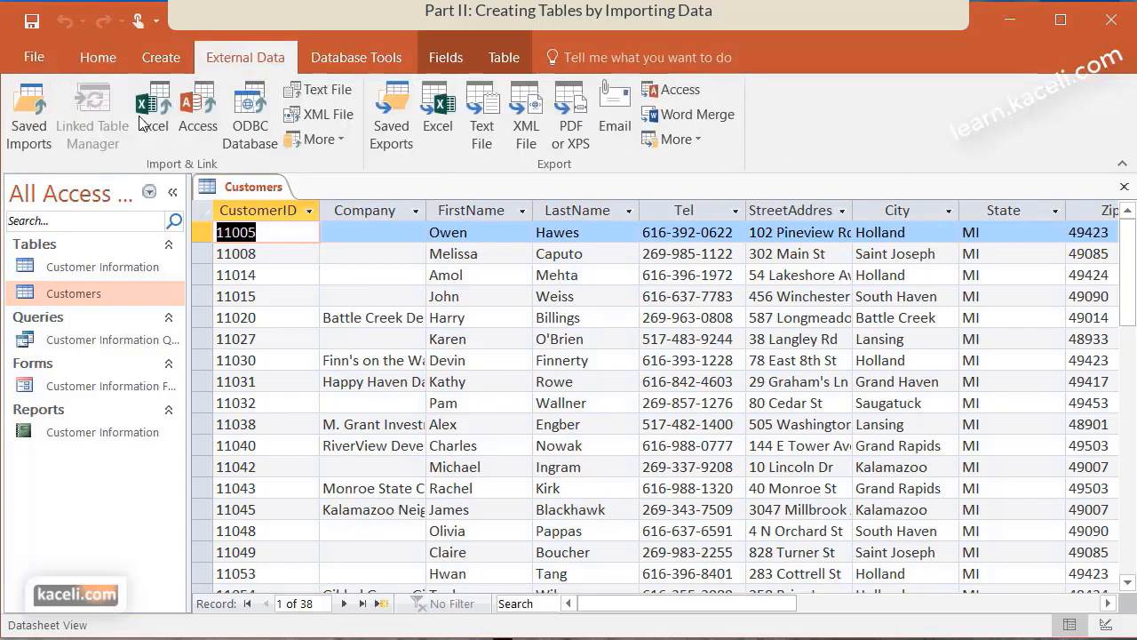
{"action": "left_click", "coordinate": [152, 118]}
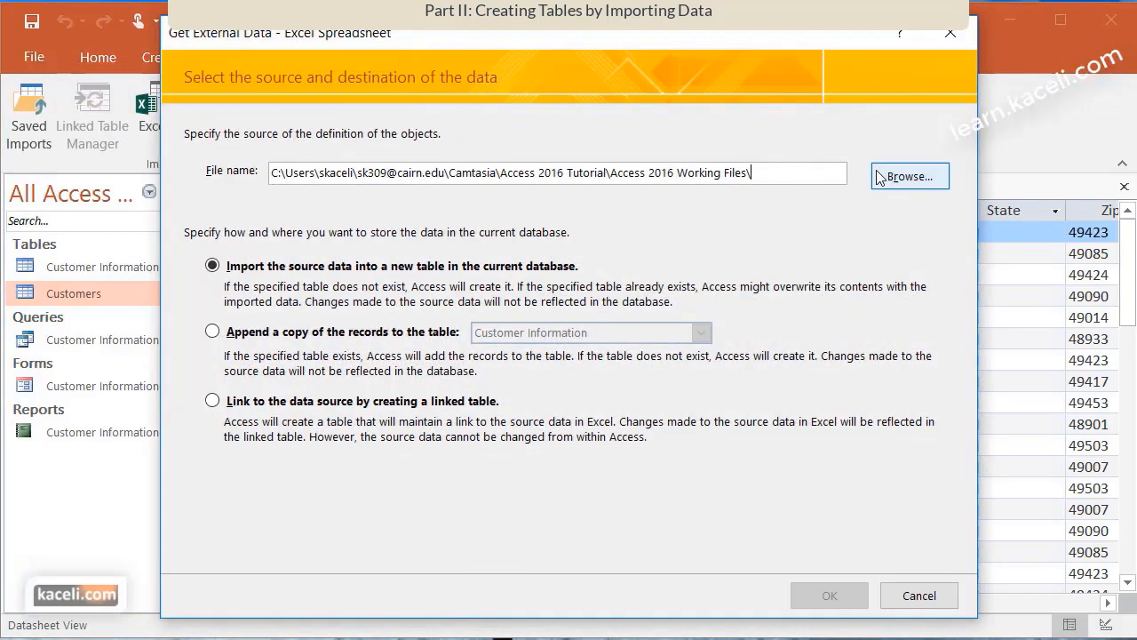
{"action": "left_click", "coordinate": [902, 178]}
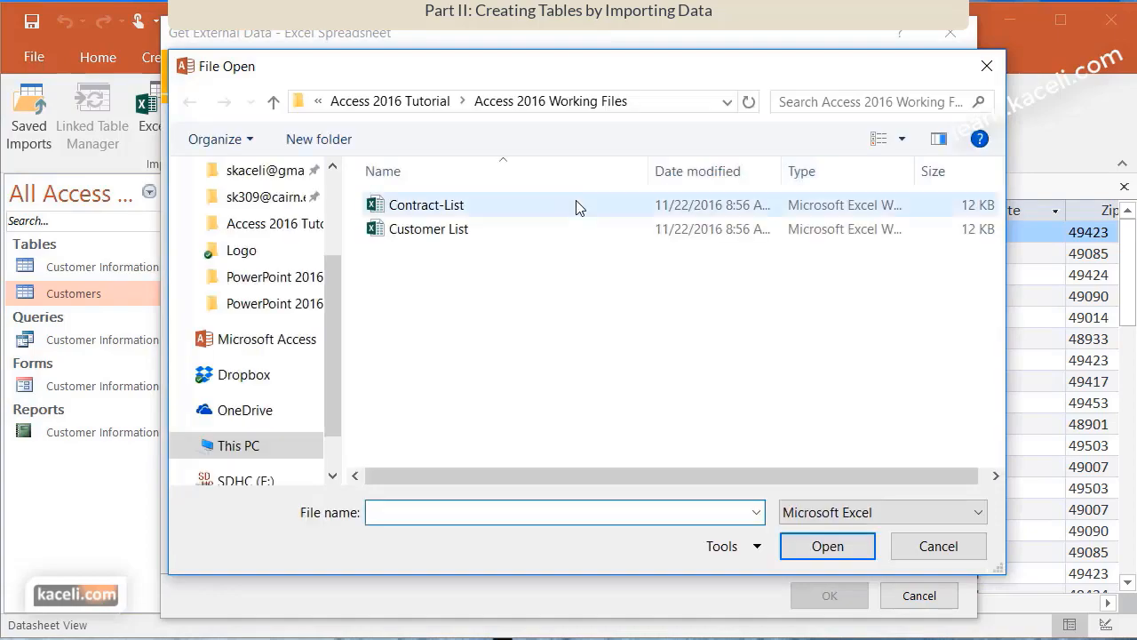
{"action": "left_click", "coordinate": [427, 211]}
{"action": "left_click", "coordinate": [826, 555]}
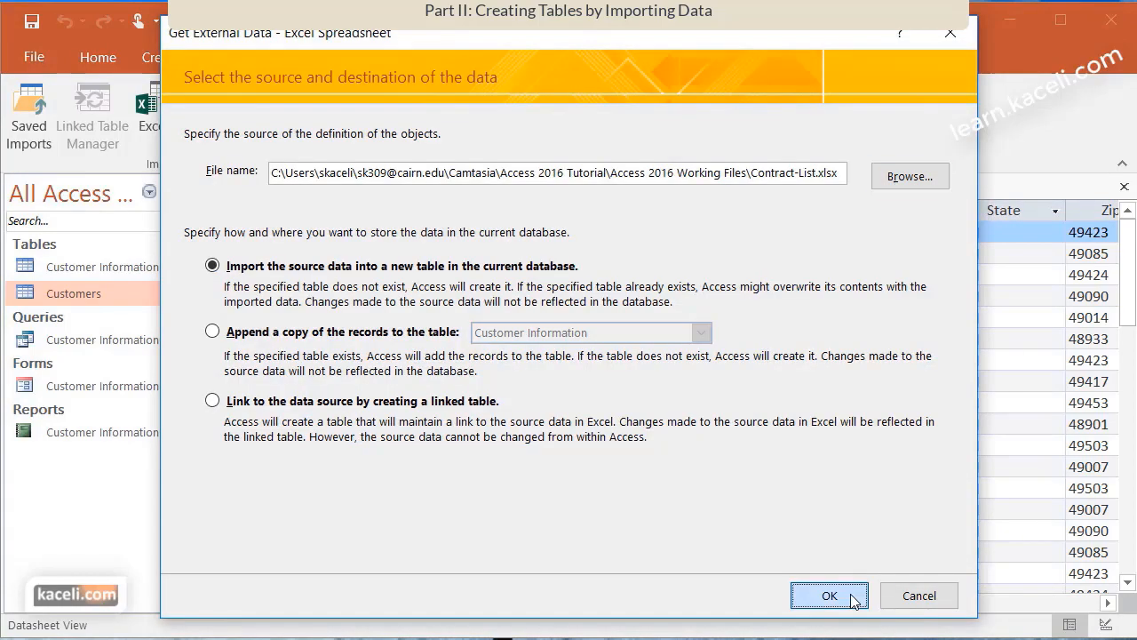
{"action": "left_click", "coordinate": [850, 593]}
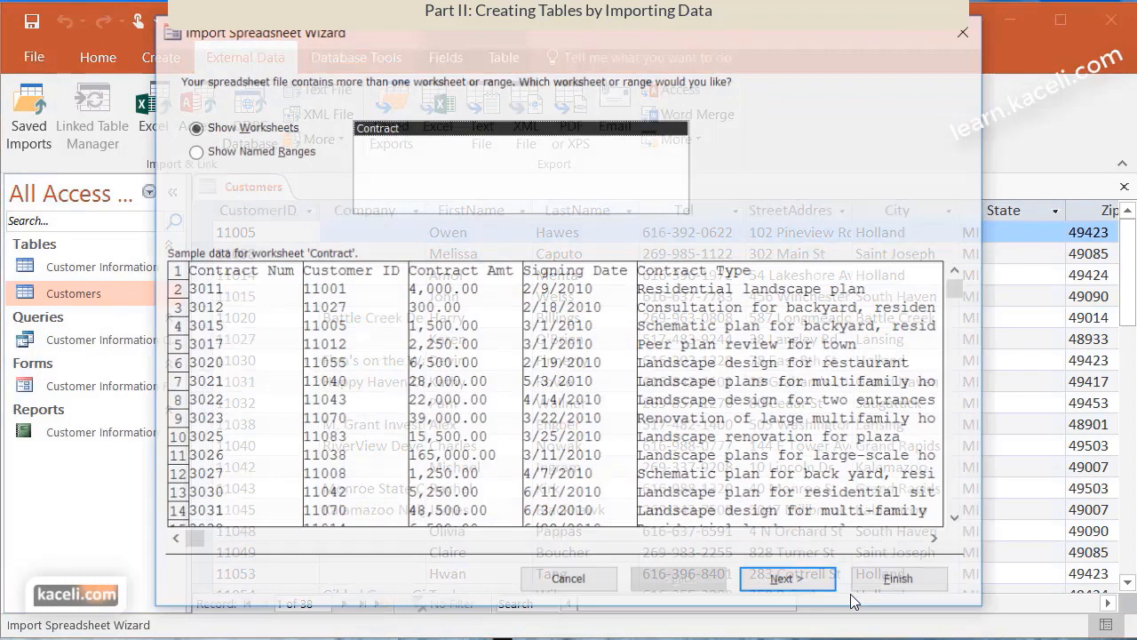